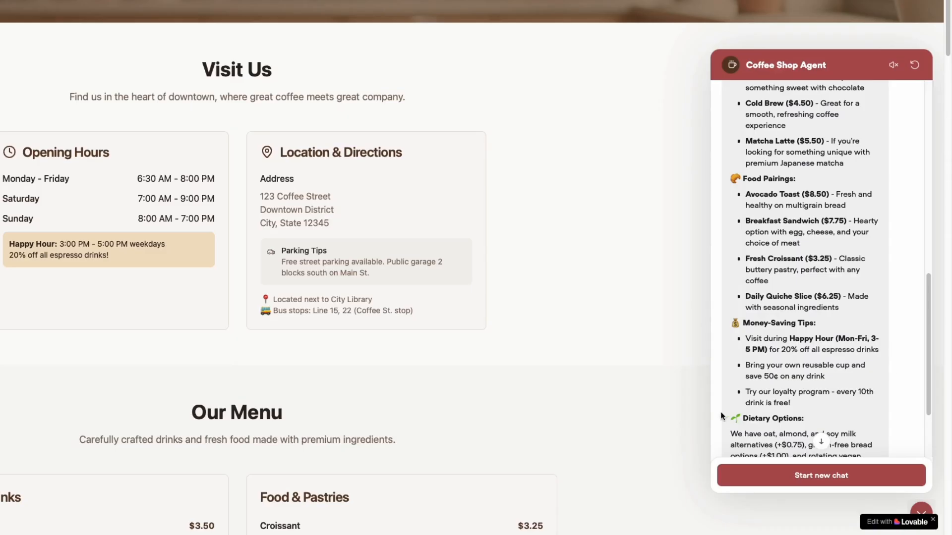
- Start a new chat with the Coffee Shop Agent, ask whether parking is possible when coming by car, and read the reply
{"action": "left_click", "coordinate": [774, 476]}
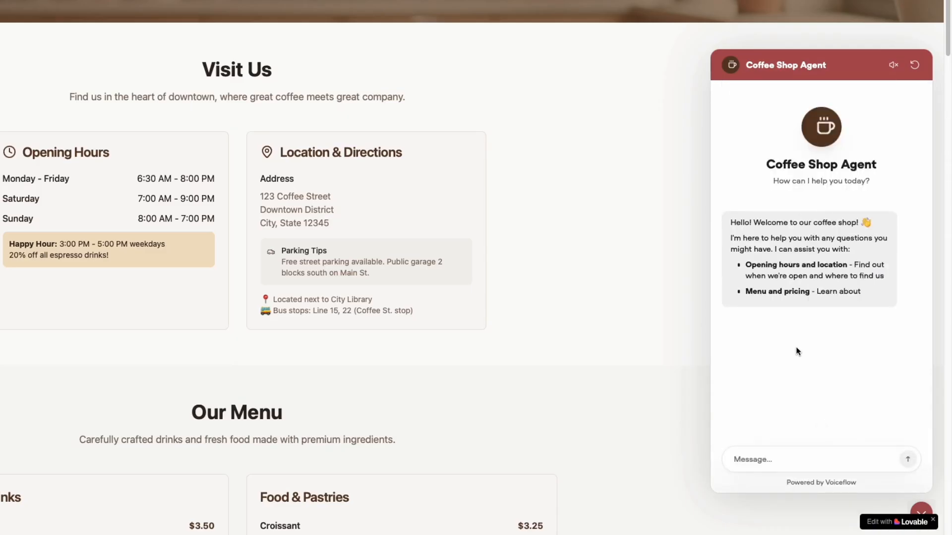
{"action": "left_click", "coordinate": [804, 459]}
{"action": "type", "text": "do yo"}
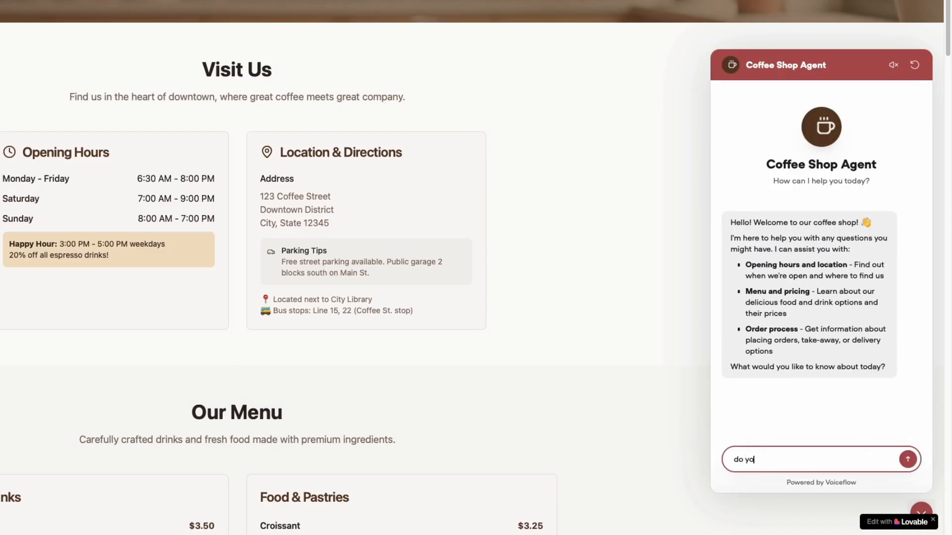
{"action": "type", "text": "u maybe know if I can go by car, would I be able to park at your place ?"}
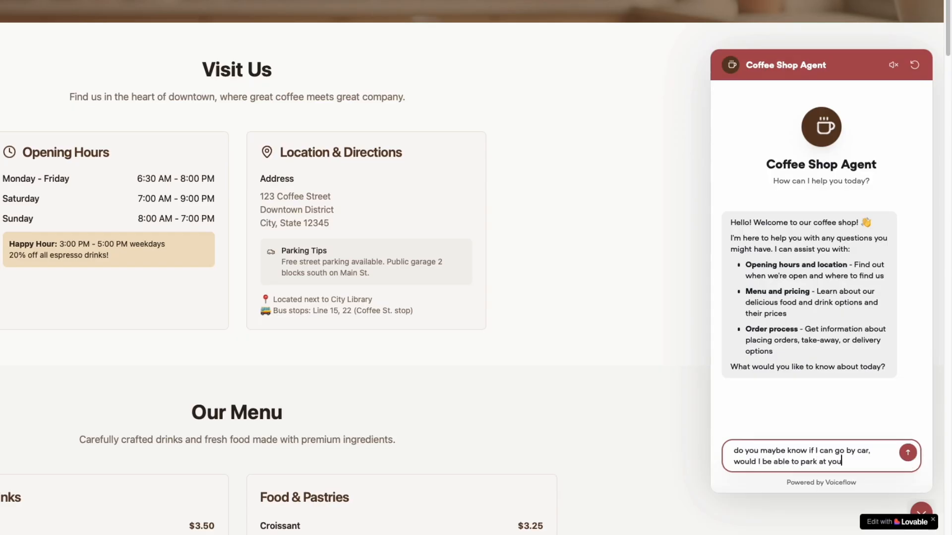
{"action": "key", "text": "Return"}
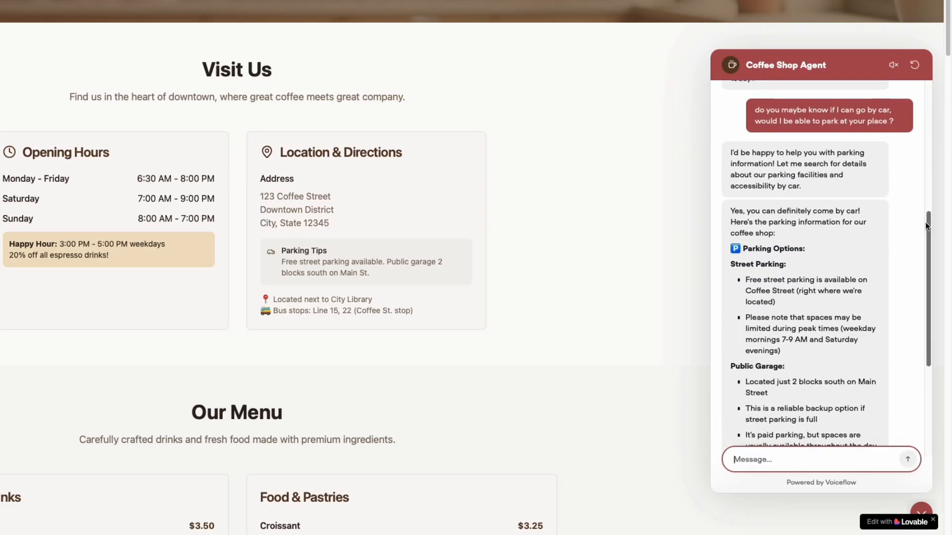
{"action": "left_click_drag", "start_coordinate": [925, 221], "coordinate": [915, 293]}
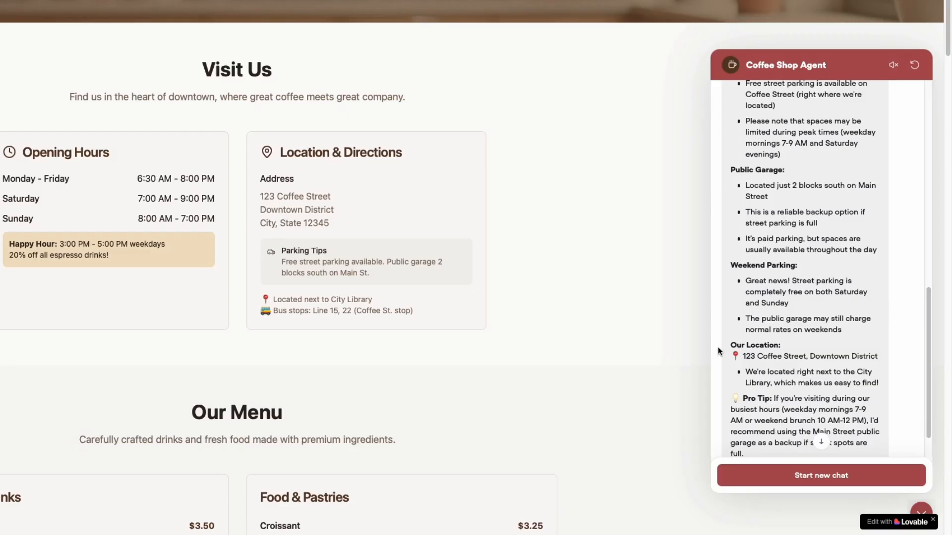
{"action": "scroll", "coordinate": [718, 351], "scroll_direction": "up", "scroll_amount": 1}
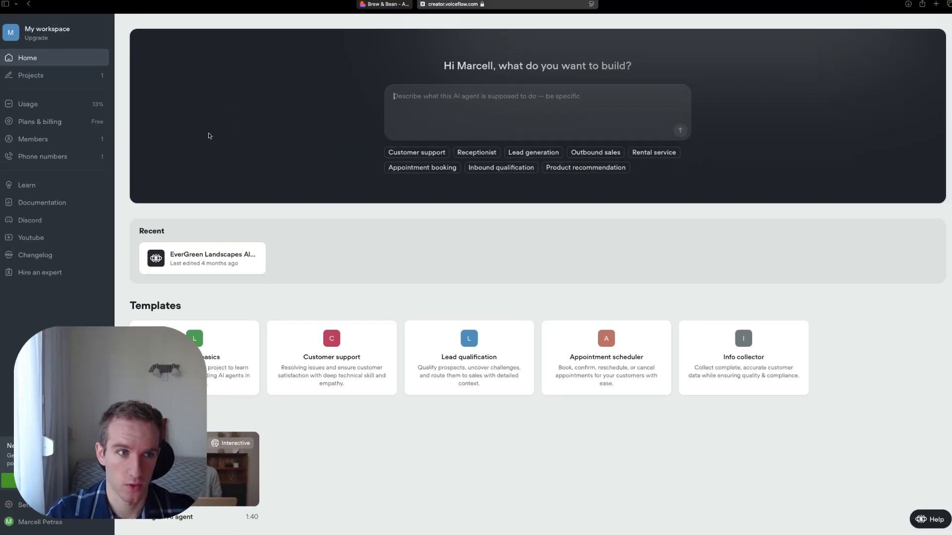
- Create a new Voiceflow project from scratch named "ai chatbot for coffee shop"
{"action": "left_click", "coordinate": [26, 82]}
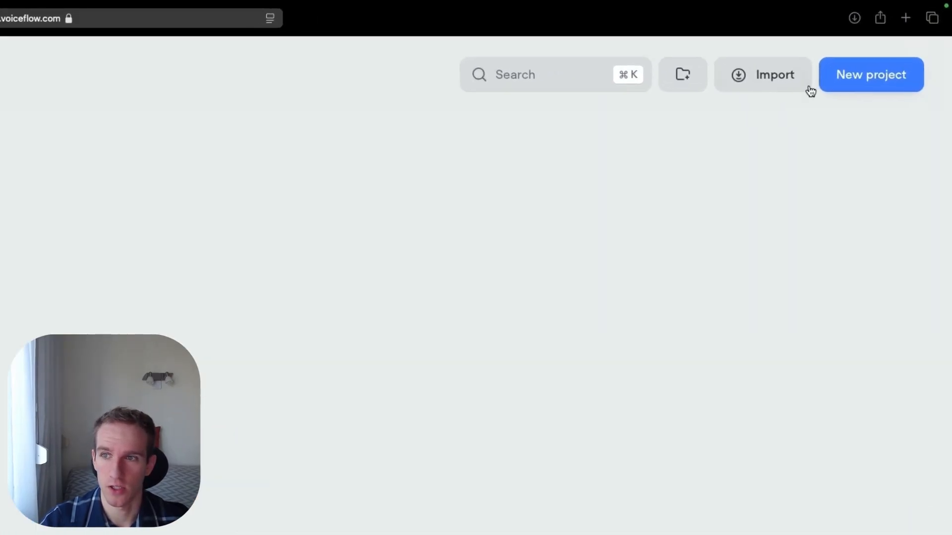
{"action": "left_click", "coordinate": [825, 86]}
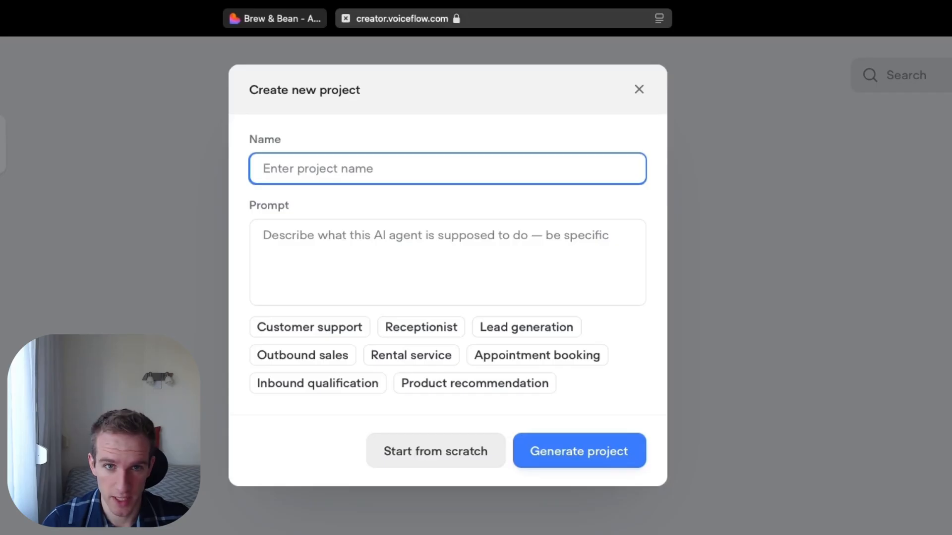
{"action": "type", "text": "ai chatbot for coffee shop"}
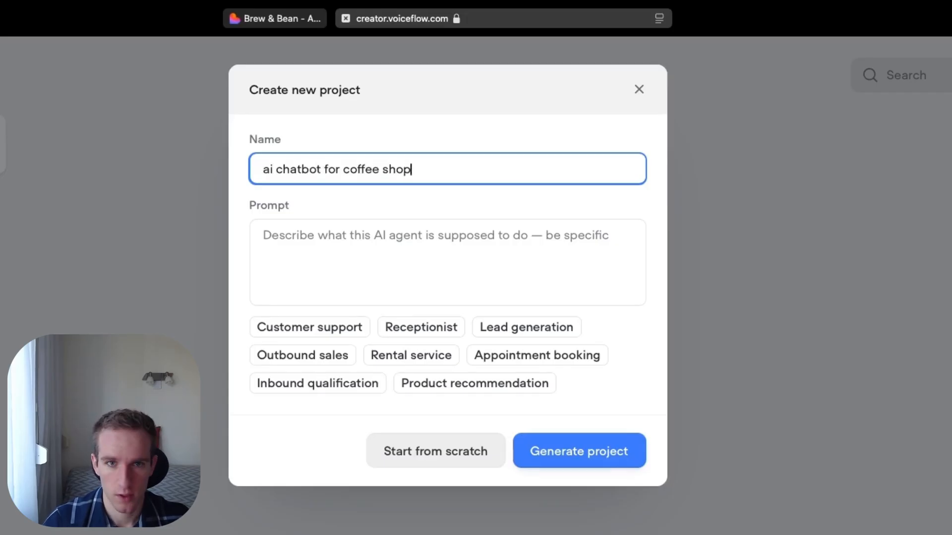
{"action": "left_click", "coordinate": [340, 253]}
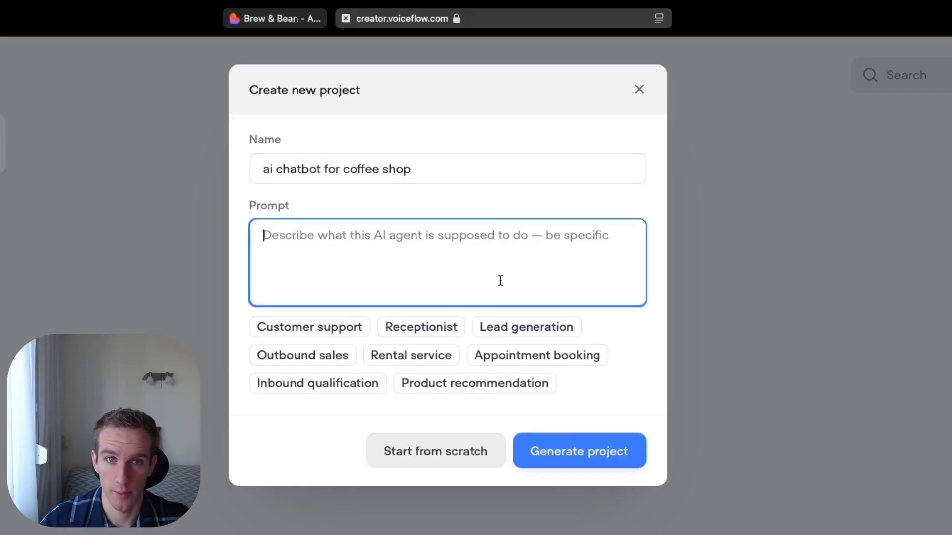
{"action": "left_click", "coordinate": [424, 466]}
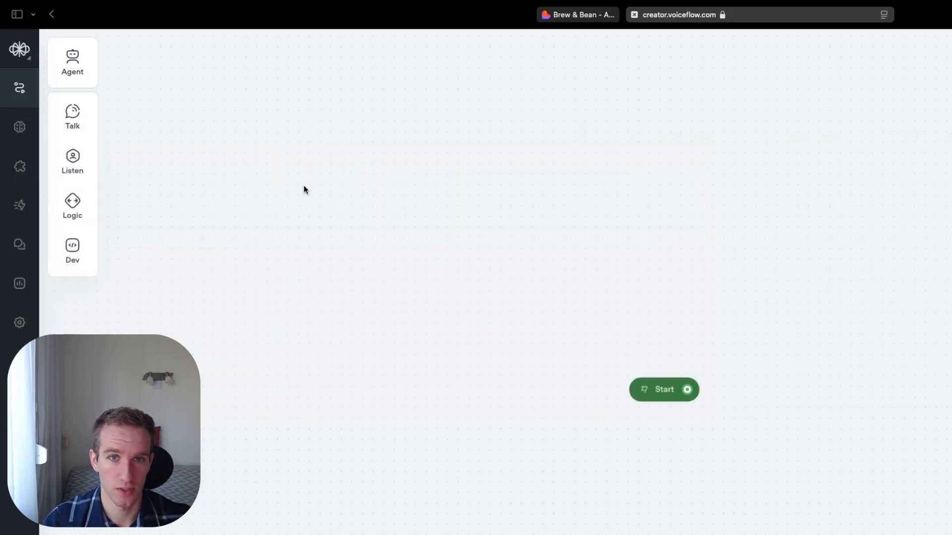
- Examine the example quote workflow from garden size determination through fetching the quote to extracting the customer's name and phone number
{"action": "mouse_move", "coordinate": [89, 115]}
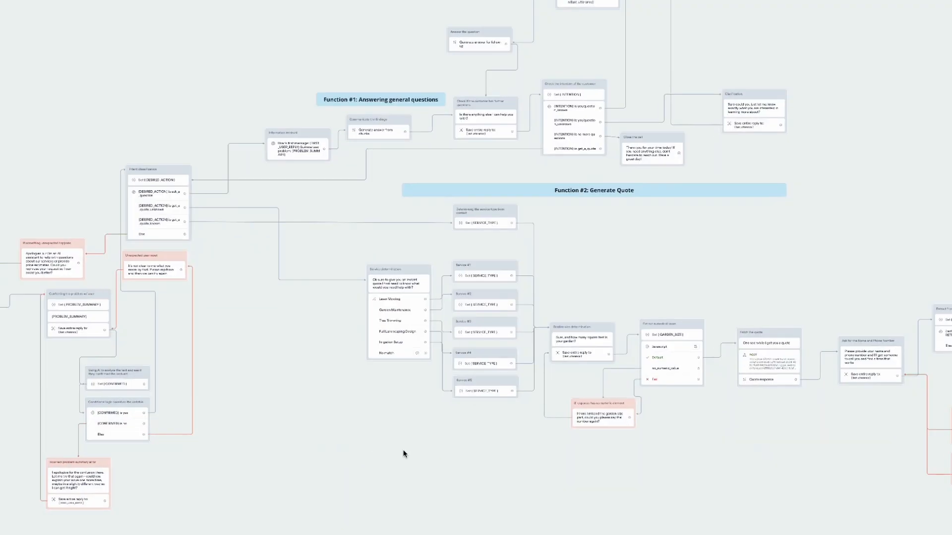
{"action": "left_click_drag", "start_coordinate": [404, 450], "coordinate": [1, 434]}
{"action": "scroll", "coordinate": [97, 387], "scroll_direction": "up", "scroll_amount": 2}
{"action": "scroll", "coordinate": [260, 465], "scroll_direction": "up", "scroll_amount": 5}
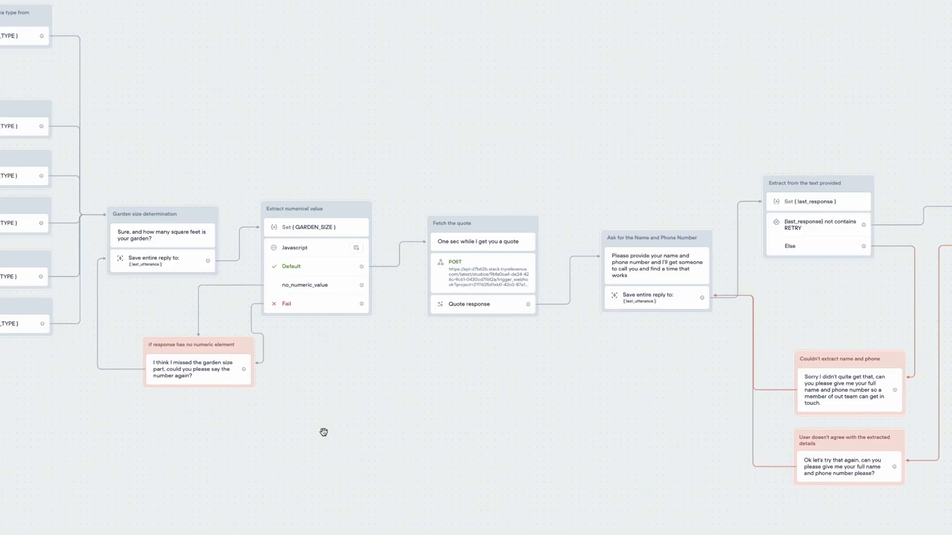
{"action": "left_click_drag", "start_coordinate": [323, 432], "coordinate": [245, 457]}
{"action": "scroll", "coordinate": [244, 456], "scroll_direction": "up", "scroll_amount": 2}
{"action": "left_click_drag", "start_coordinate": [419, 434], "coordinate": [244, 434]}
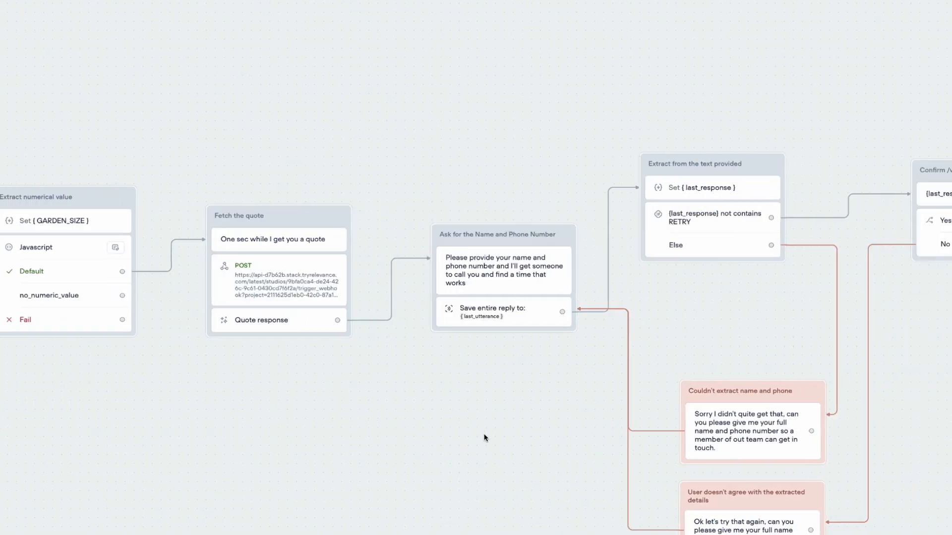
{"action": "left_click_drag", "start_coordinate": [484, 438], "coordinate": [0, 361]}
{"action": "scroll", "coordinate": [295, 396], "scroll_direction": "up", "scroll_amount": 3}
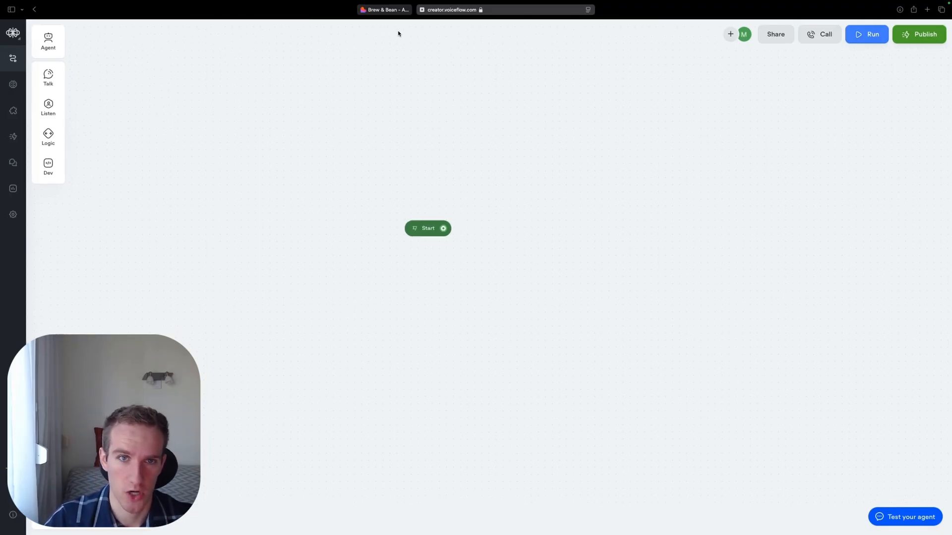
- Switch to the Brew & Bean website, review its opening hours, location and menu sections, and return to the Voiceflow project
{"action": "left_click", "coordinate": [392, 11]}
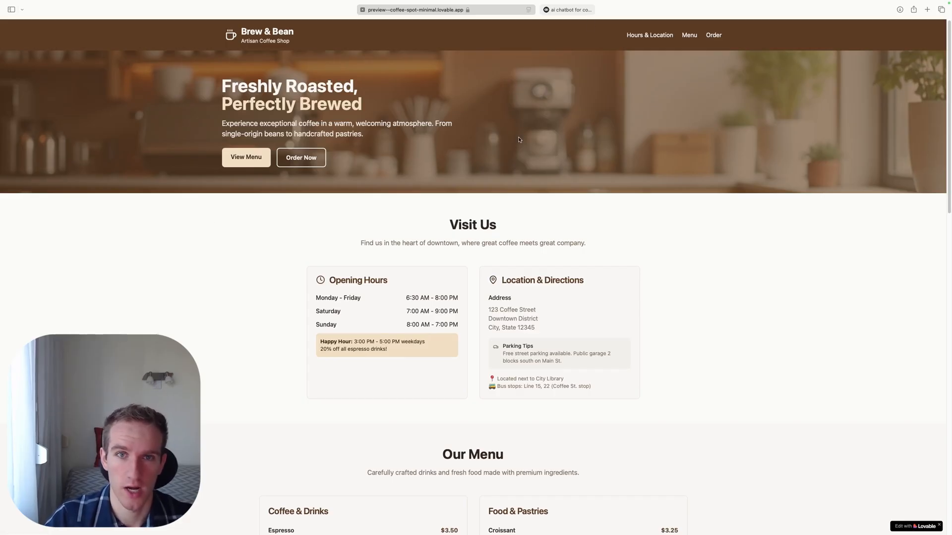
{"action": "scroll", "coordinate": [580, 237], "scroll_direction": "down", "scroll_amount": 5}
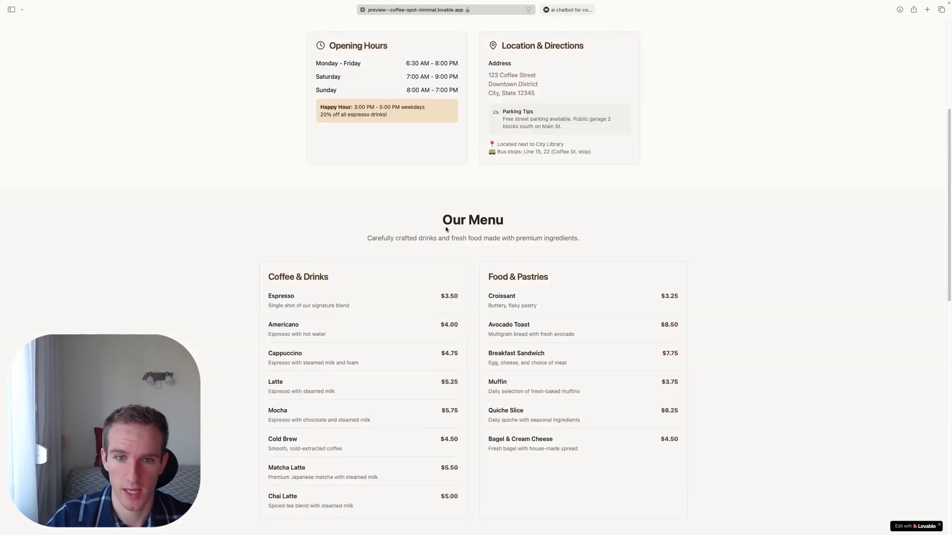
{"action": "scroll", "coordinate": [446, 228], "scroll_direction": "up", "scroll_amount": 3}
{"action": "left_click_drag", "start_coordinate": [350, 106], "coordinate": [682, 273]}
{"action": "left_click", "coordinate": [681, 273]}
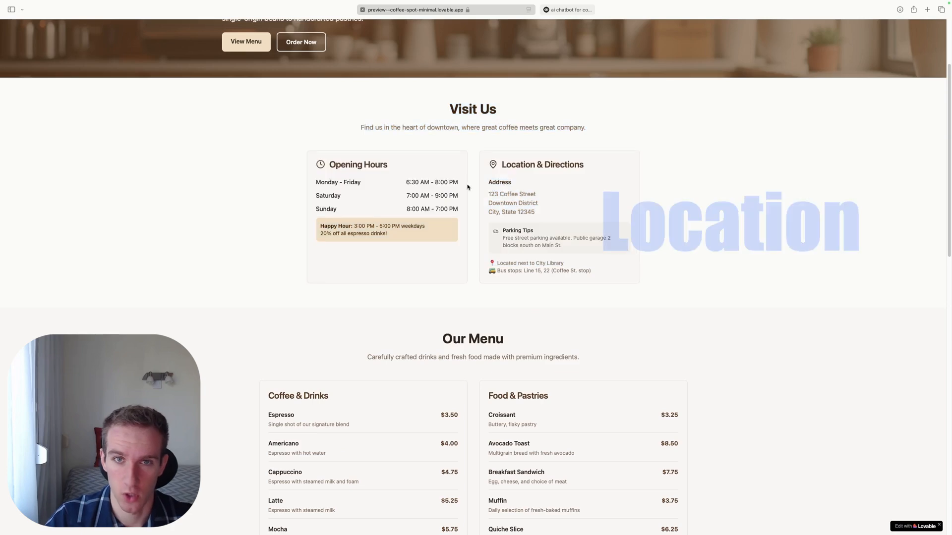
{"action": "scroll", "coordinate": [486, 163], "scroll_direction": "down", "scroll_amount": 3}
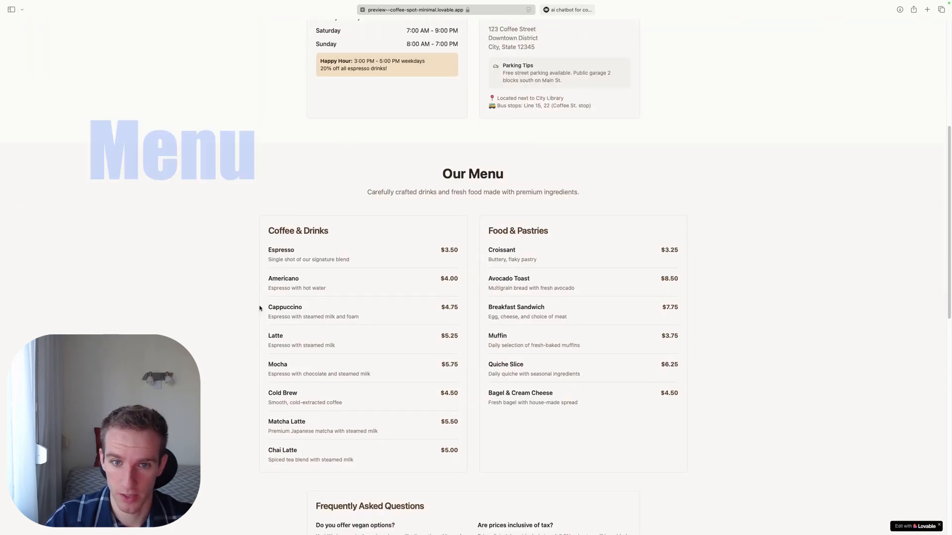
{"action": "scroll", "coordinate": [260, 308], "scroll_direction": "down", "scroll_amount": 10}
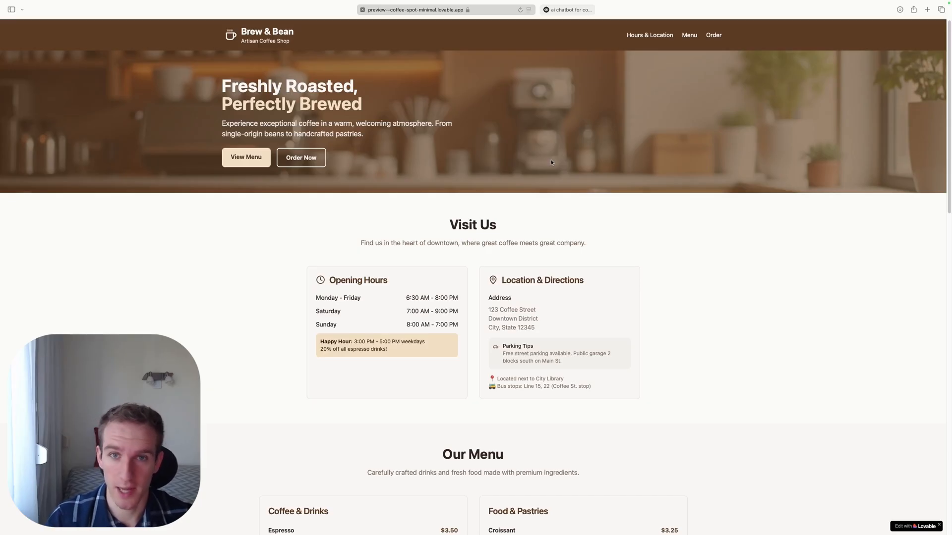
{"action": "left_click", "coordinate": [570, 9]}
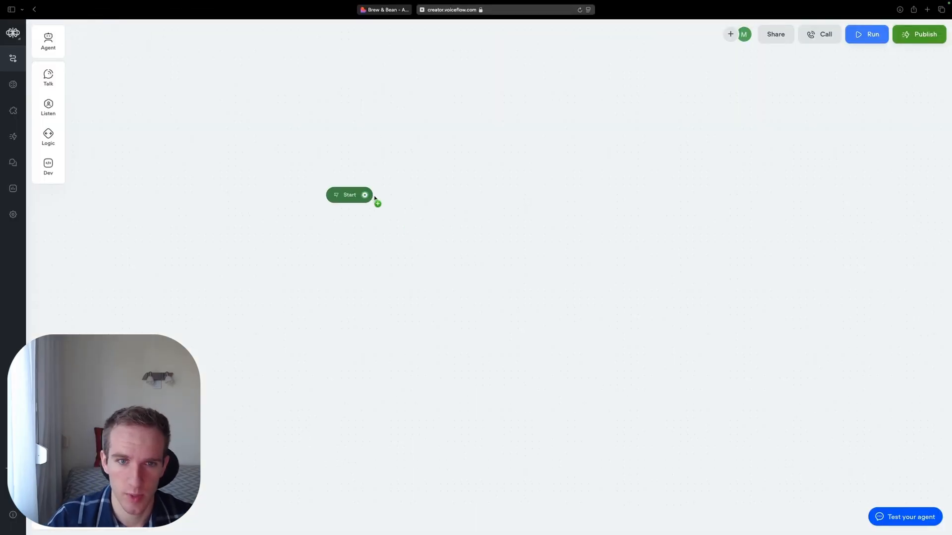
{"action": "left_click_drag", "start_coordinate": [376, 198], "coordinate": [445, 192]}
{"action": "left_click", "coordinate": [472, 202]}
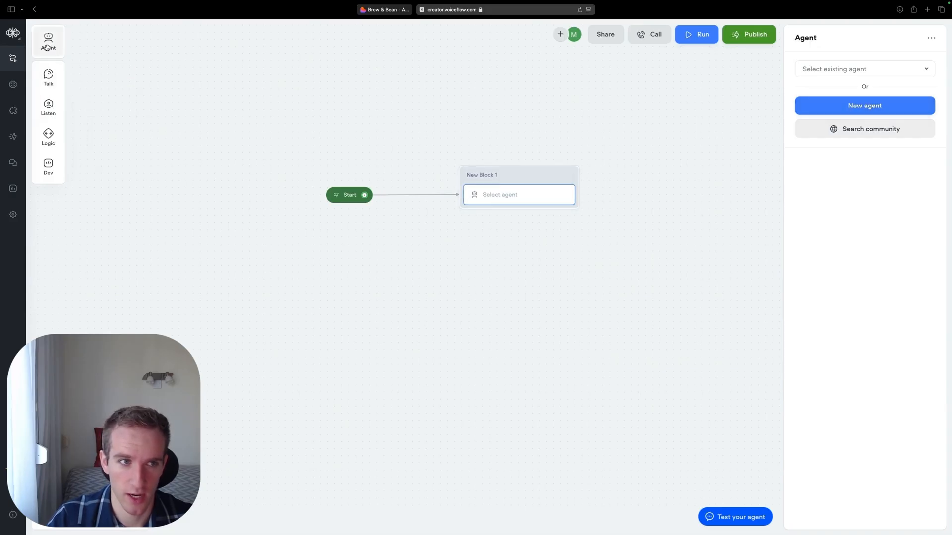
{"action": "left_click_drag", "start_coordinate": [49, 40], "coordinate": [274, 270]}
{"action": "left_click", "coordinate": [243, 271]}
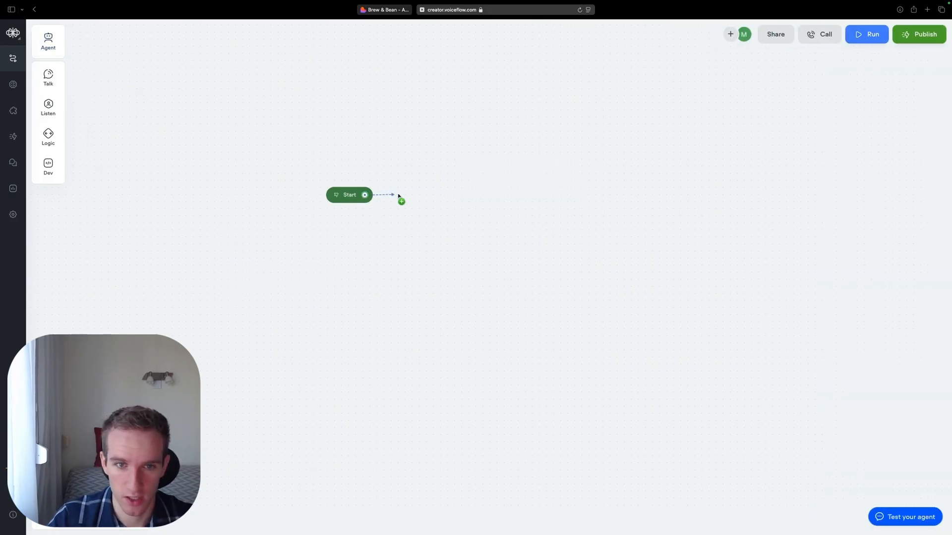
- Add an agent block connected to the Start node and name the block "Determine customer question"
{"action": "left_click_drag", "start_coordinate": [398, 197], "coordinate": [435, 195]}
{"action": "left_click", "coordinate": [463, 204]}
{"action": "left_click", "coordinate": [428, 184]}
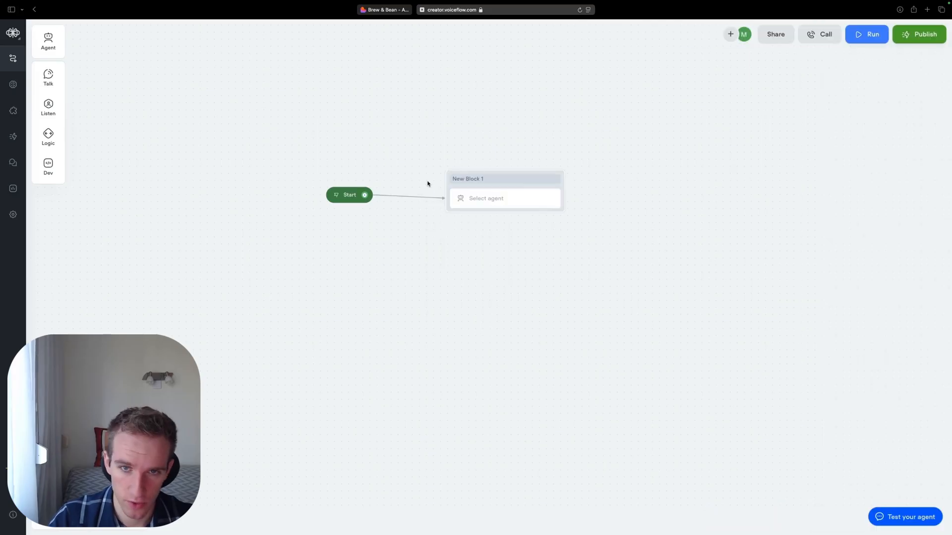
{"action": "type", "text": "Det"}
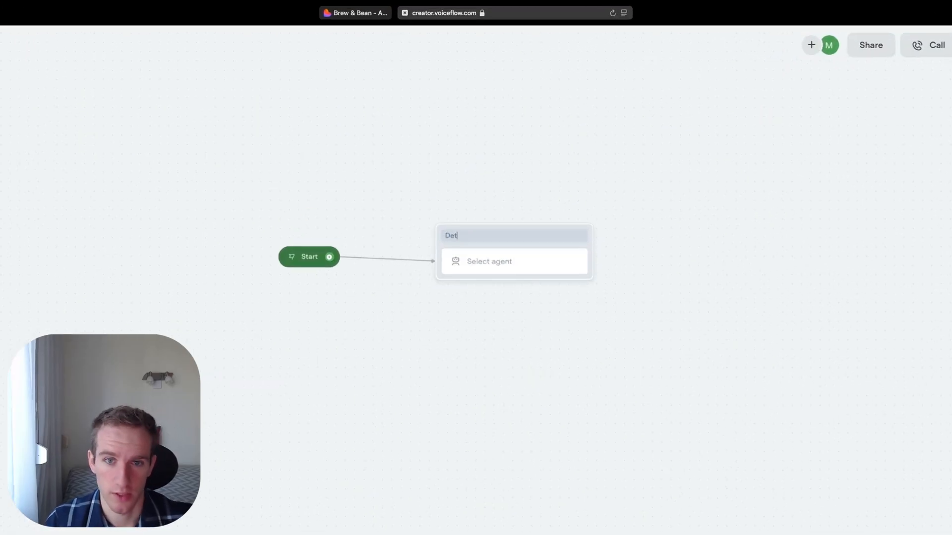
{"action": "type", "text": "ermine customer question"}
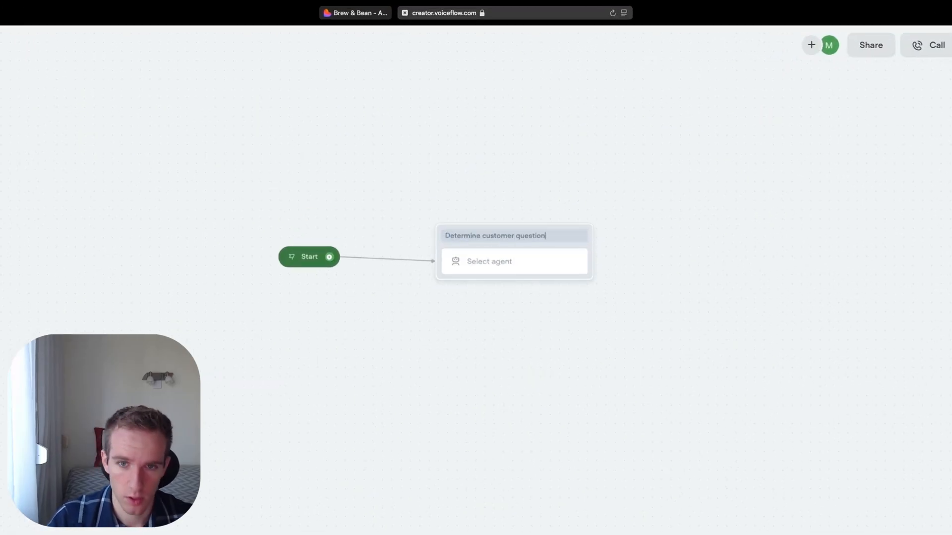
{"action": "key", "text": "Return"}
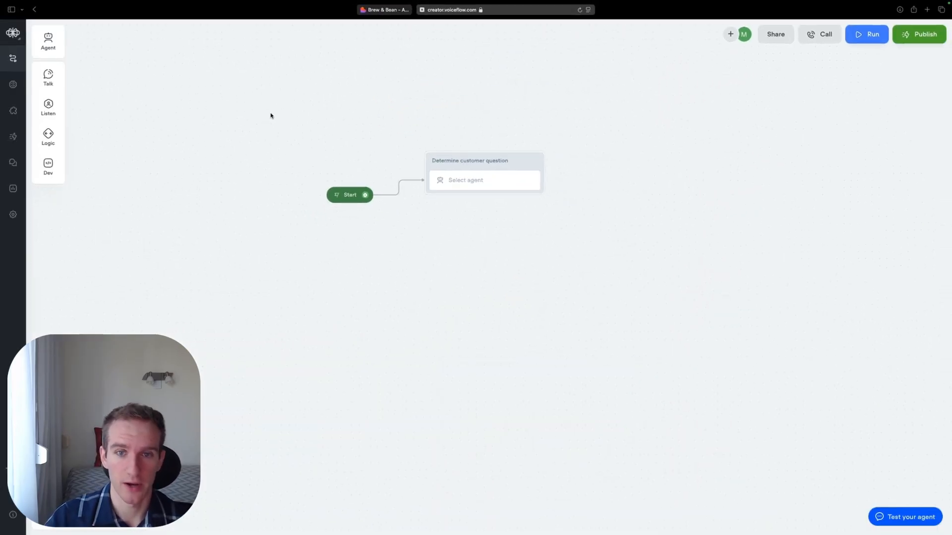
- Create a new agent in the "Determine customer question" block and name it "Question categorizer agent"
{"action": "left_click", "coordinate": [469, 180]}
{"action": "left_click", "coordinate": [866, 104]}
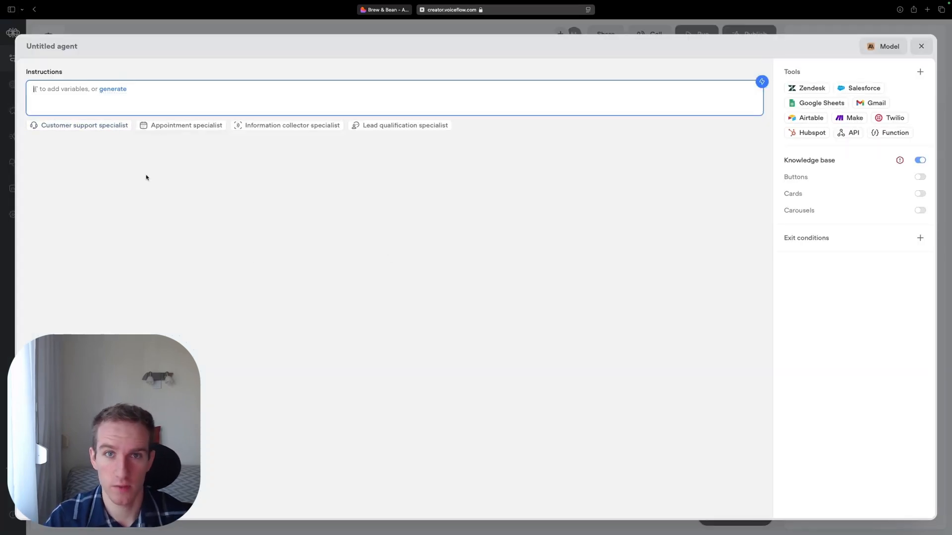
{"action": "left_click", "coordinate": [71, 48]}
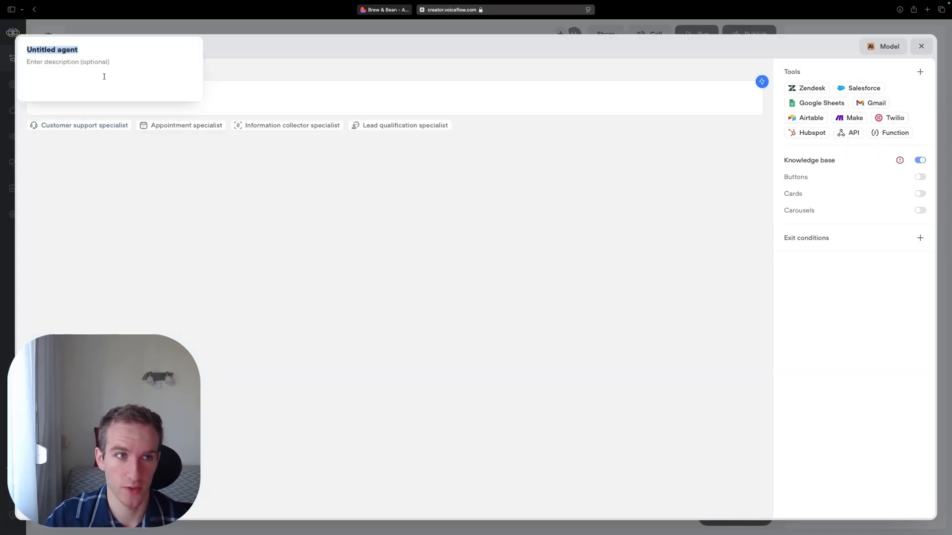
{"action": "type", "text": "Question "}
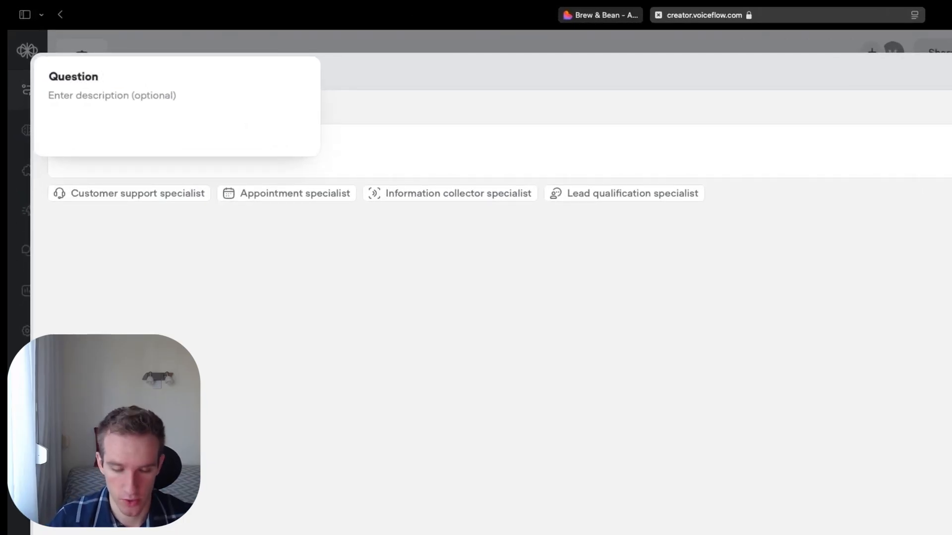
{"action": "type", "text": "categorizer agent"}
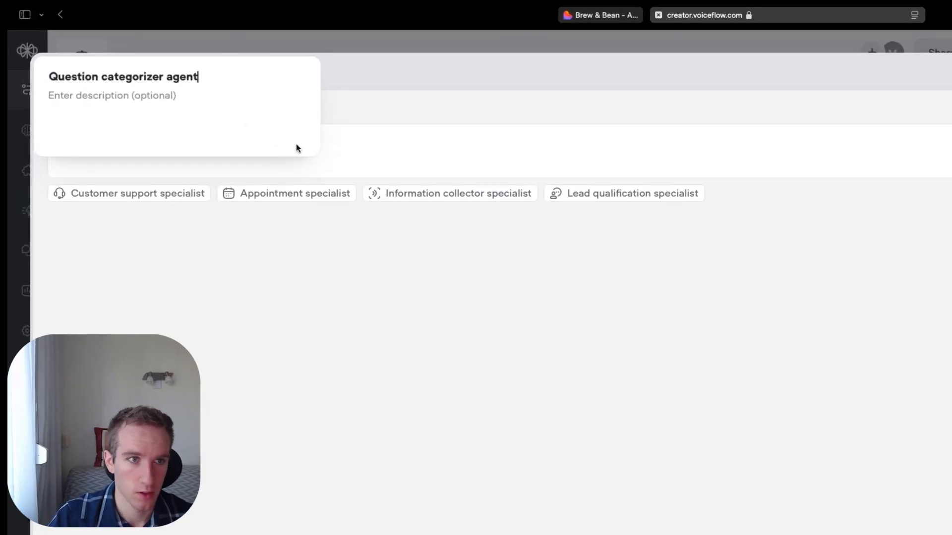
{"action": "key", "text": "Return"}
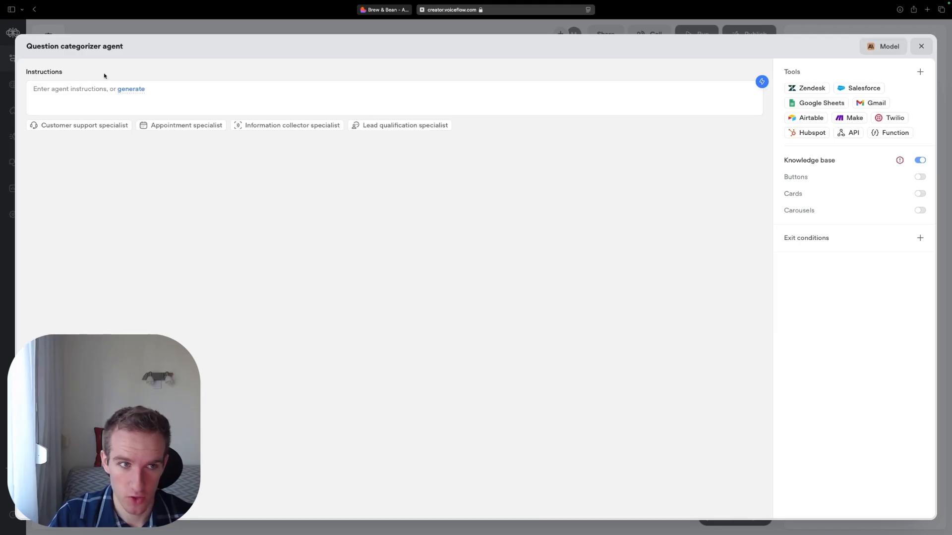
- Paste instructions to greet the user and categorize questions as opening hours & location, menu & pricing, or order process; disable the agent's knowledge base
{"action": "left_click", "coordinate": [127, 144]}
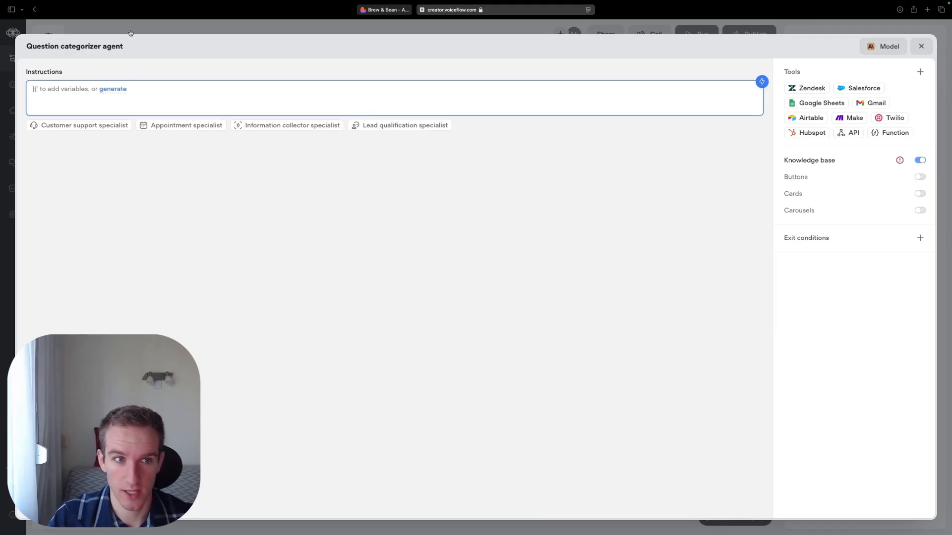
{"action": "type", "text": "Greet the user. Analyze the customer’s message to determine whether they are asking about opening hours & location, menu & pricing, or order process (take-away or delivery). Decide which topic the customer is inquiring about."}
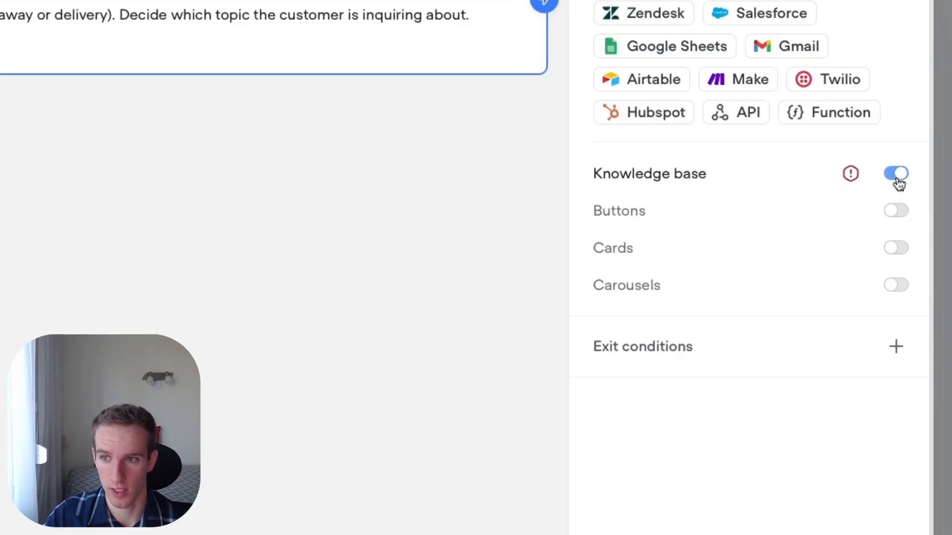
{"action": "left_click", "coordinate": [898, 179]}
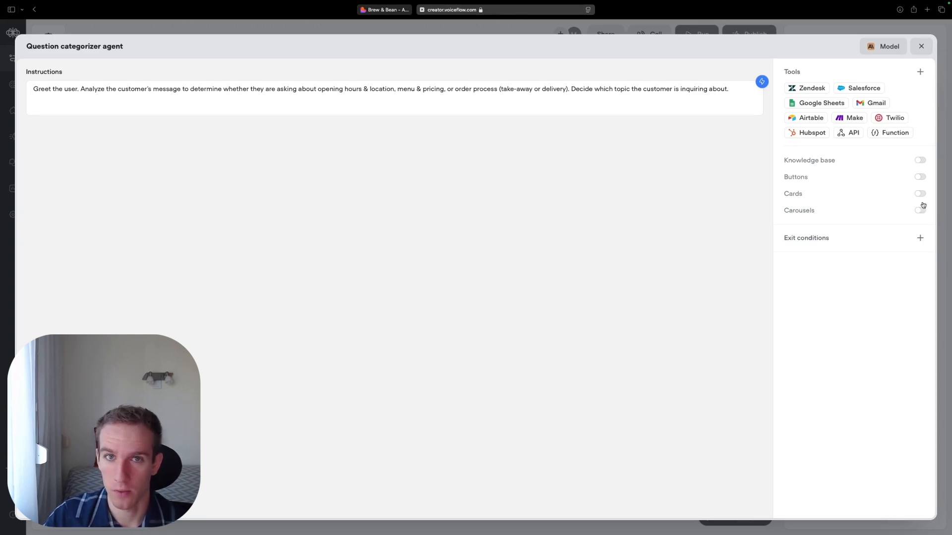
- Reopen the Question categorizer agent for editing and review the three question topics listed in its instructions
{"action": "mouse_move", "coordinate": [784, 239]}
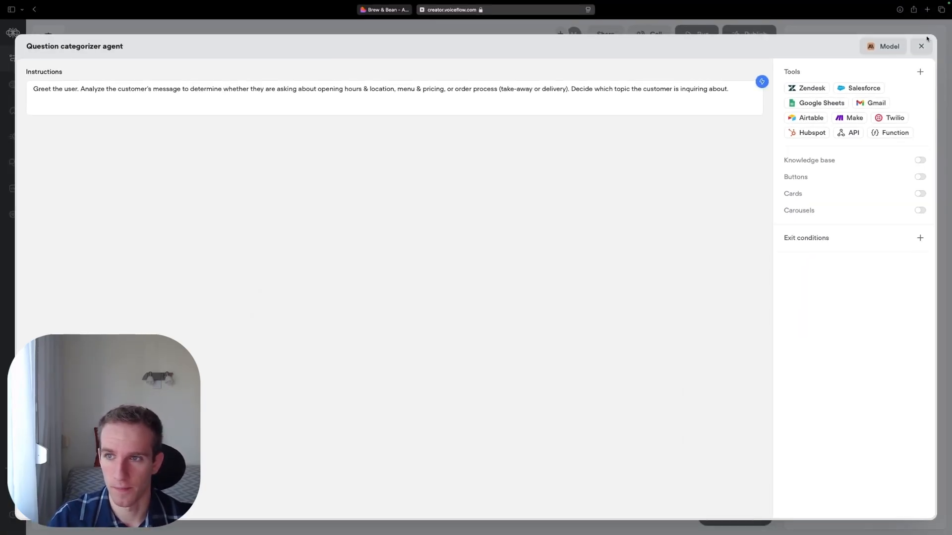
{"action": "left_click", "coordinate": [921, 43]}
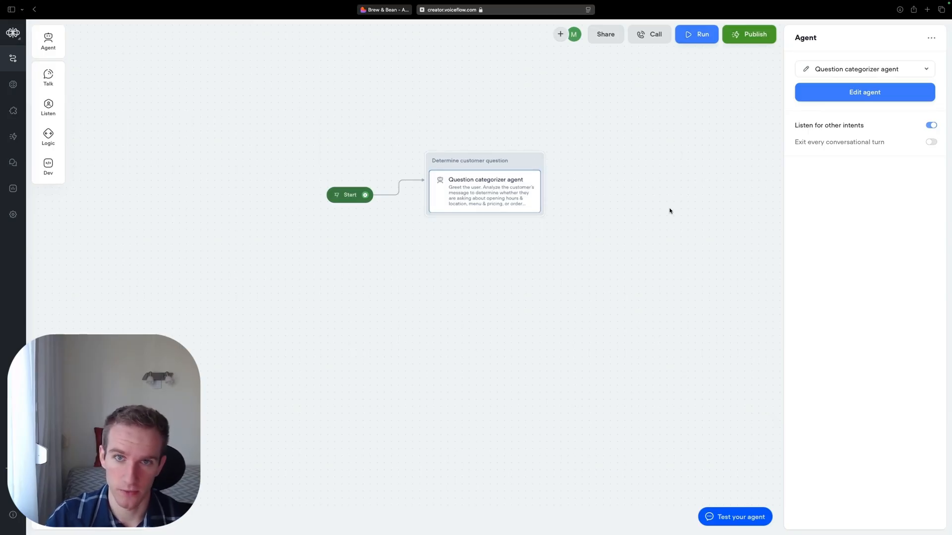
{"action": "left_click", "coordinate": [829, 100]}
{"action": "left_click", "coordinate": [388, 96]}
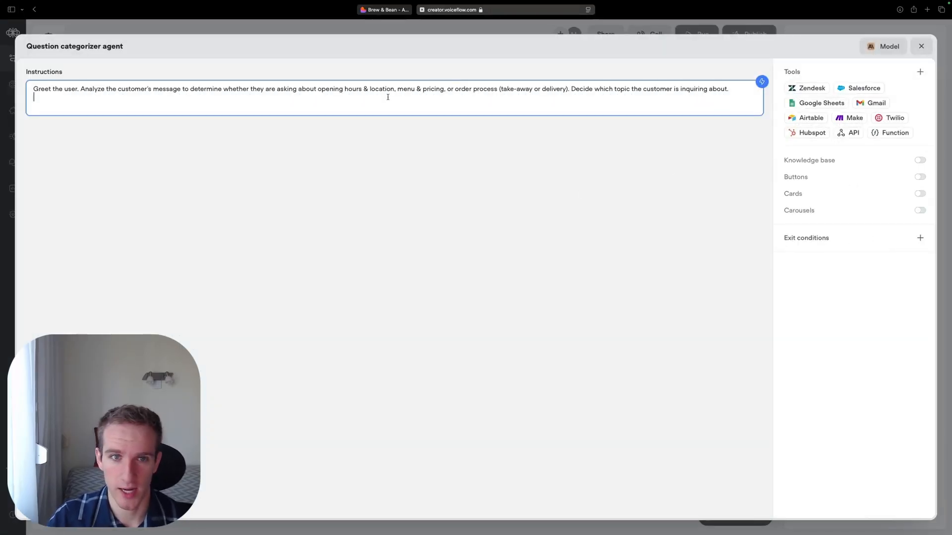
{"action": "left_click_drag", "start_coordinate": [345, 90], "coordinate": [444, 90]}
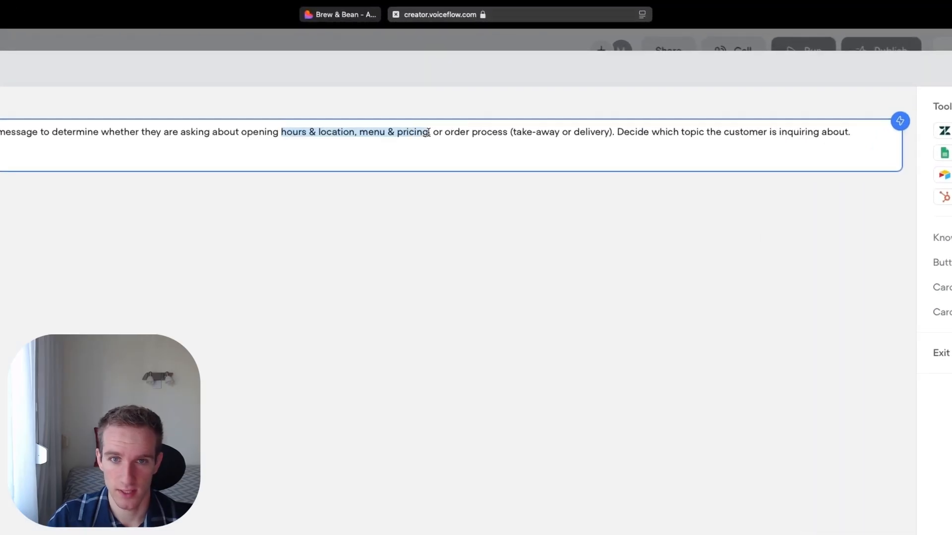
{"action": "left_click_drag", "start_coordinate": [428, 132], "coordinate": [607, 134]}
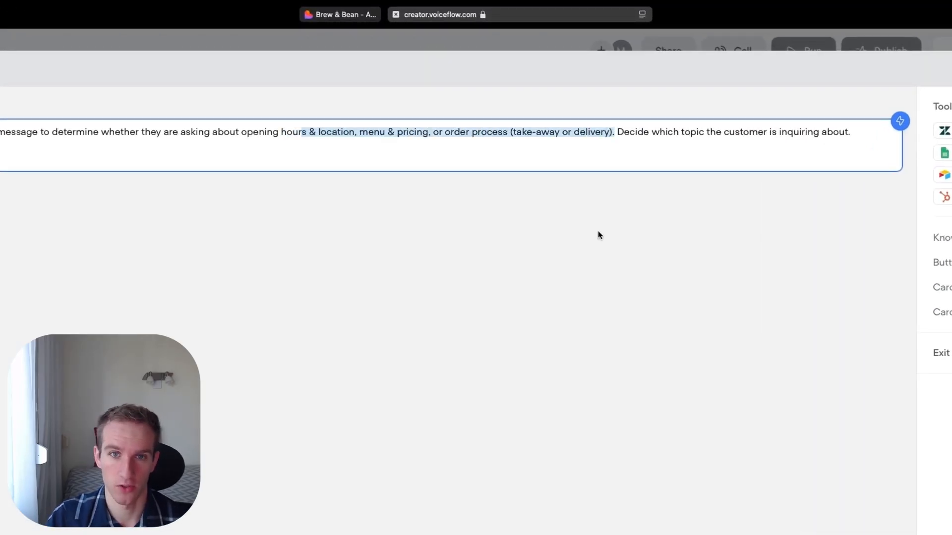
{"action": "left_click", "coordinate": [598, 232]}
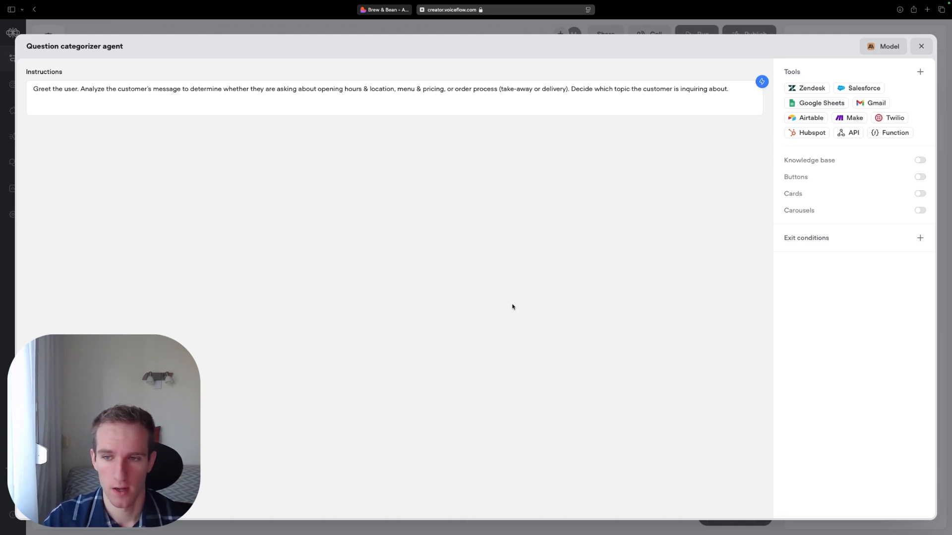
- Add the exit condition "Customer asks about opening hours or location", described as questions on opening times, opening days, or the coffee shop's physical location/address
{"action": "left_click", "coordinate": [921, 238]}
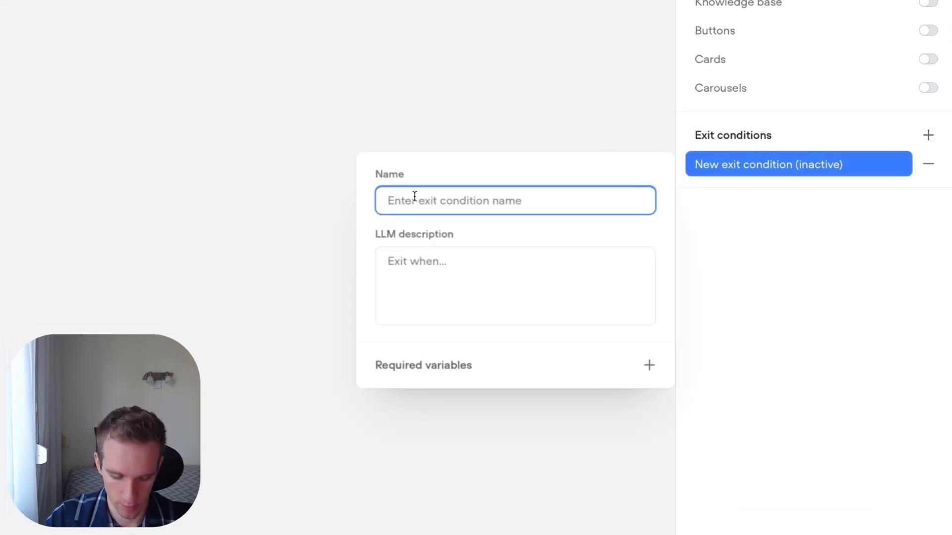
{"action": "type", "text": "Customer asks about opening hours or location"}
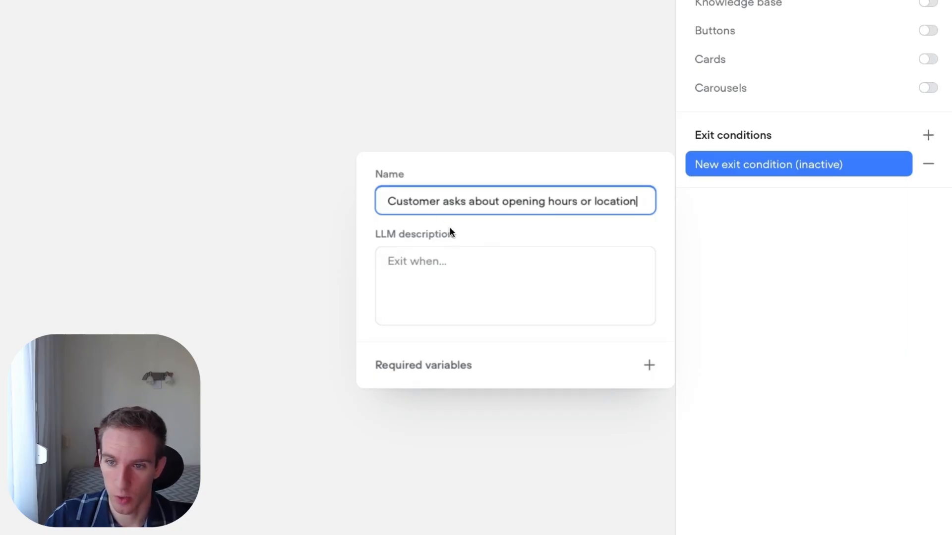
{"action": "left_click", "coordinate": [431, 257]}
{"action": "type", "text": "The customer's question concerns opening times, opening days, or physical location/address of the coffee shop."}
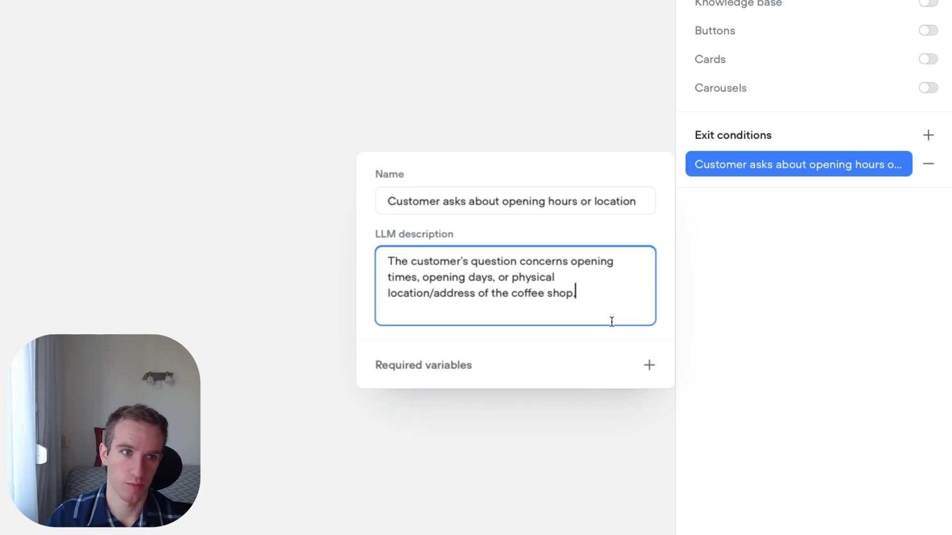
{"action": "left_click", "coordinate": [753, 289]}
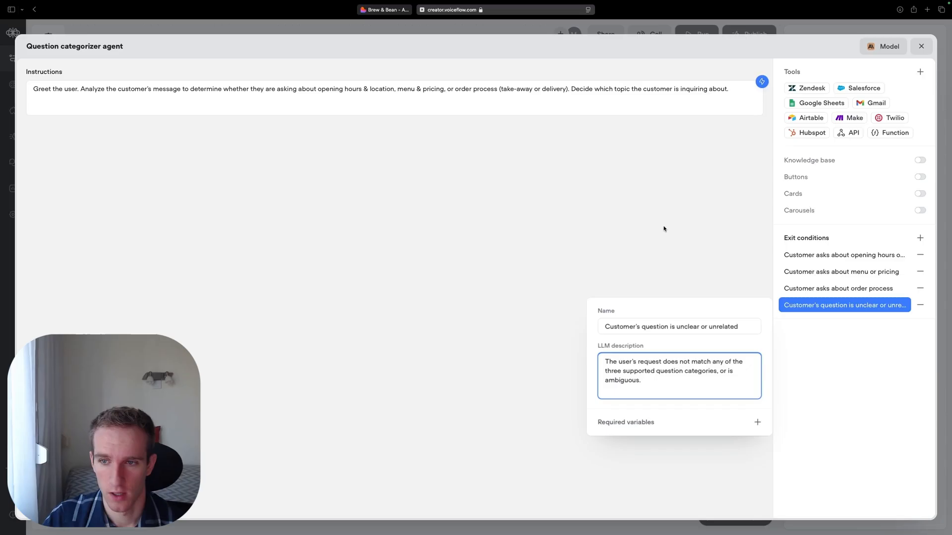
{"action": "left_click", "coordinate": [615, 218]}
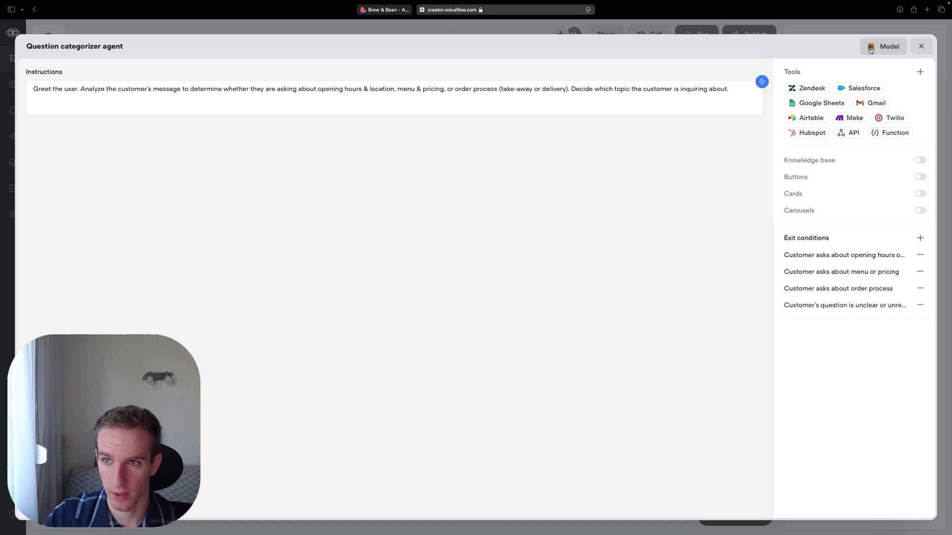
- Examine the AI models available in the agent's prompt settings and close the settings without changing the model
{"action": "left_click", "coordinate": [871, 49]}
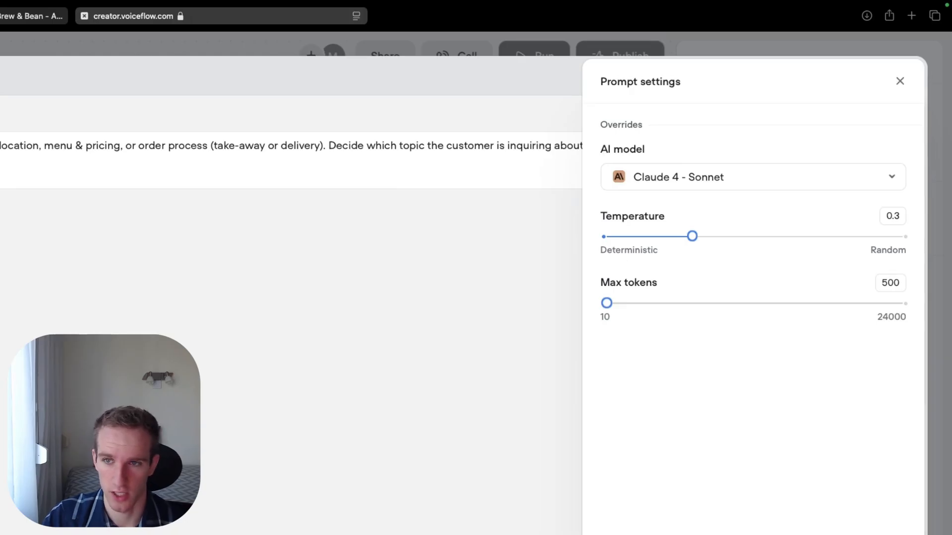
{"action": "left_click", "coordinate": [726, 179]}
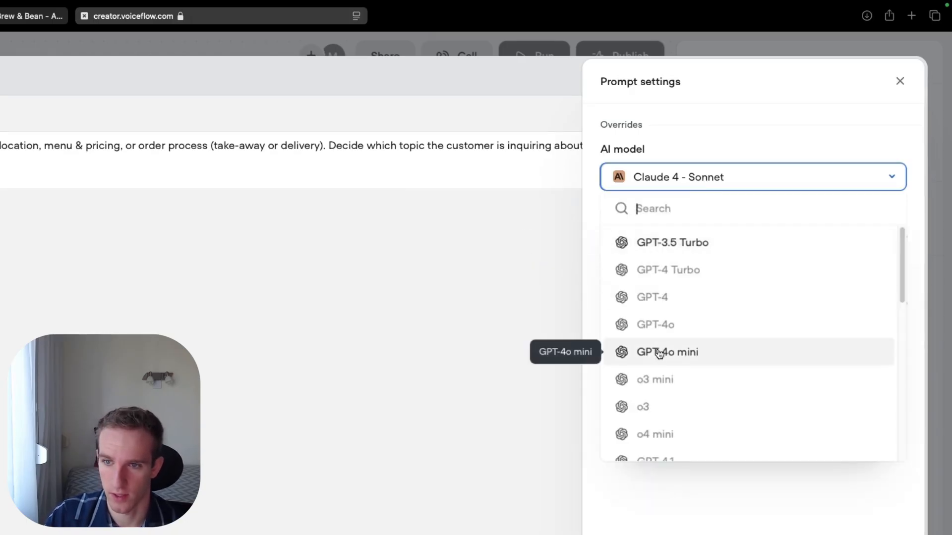
{"action": "scroll", "coordinate": [659, 353], "scroll_direction": "down", "scroll_amount": 10}
{"action": "scroll", "coordinate": [793, 333], "scroll_direction": "up", "scroll_amount": 10}
{"action": "scroll", "coordinate": [837, 346], "scroll_direction": "down", "scroll_amount": 10}
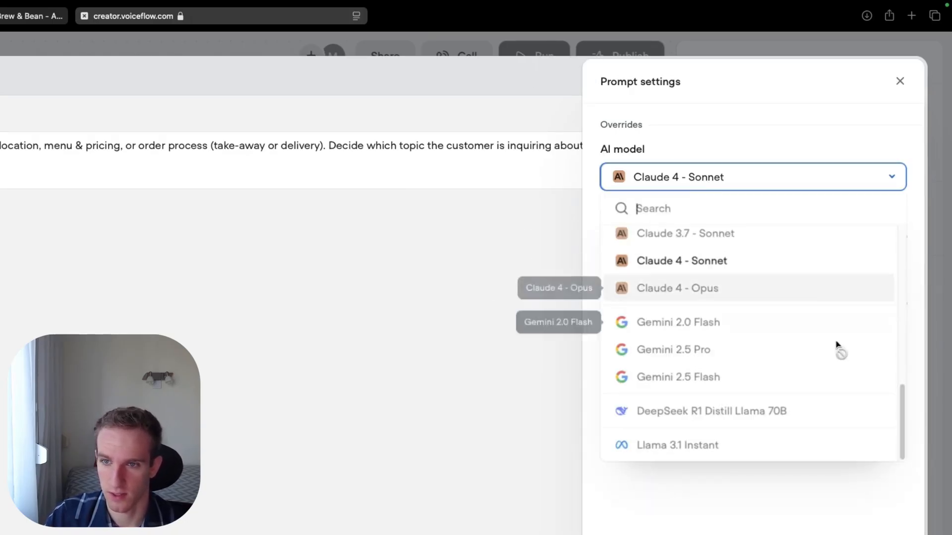
{"action": "scroll", "coordinate": [813, 314], "scroll_direction": "up", "scroll_amount": 10}
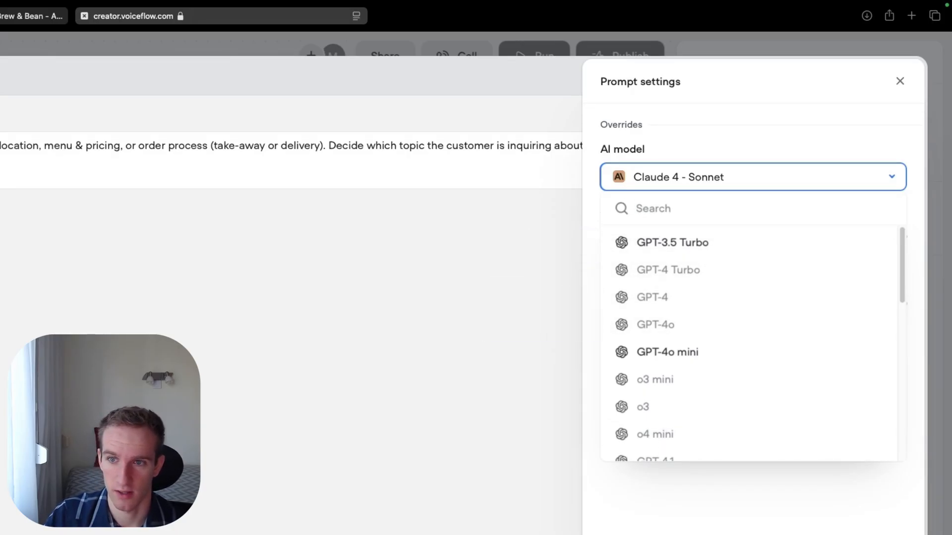
{"action": "left_click", "coordinate": [634, 186]}
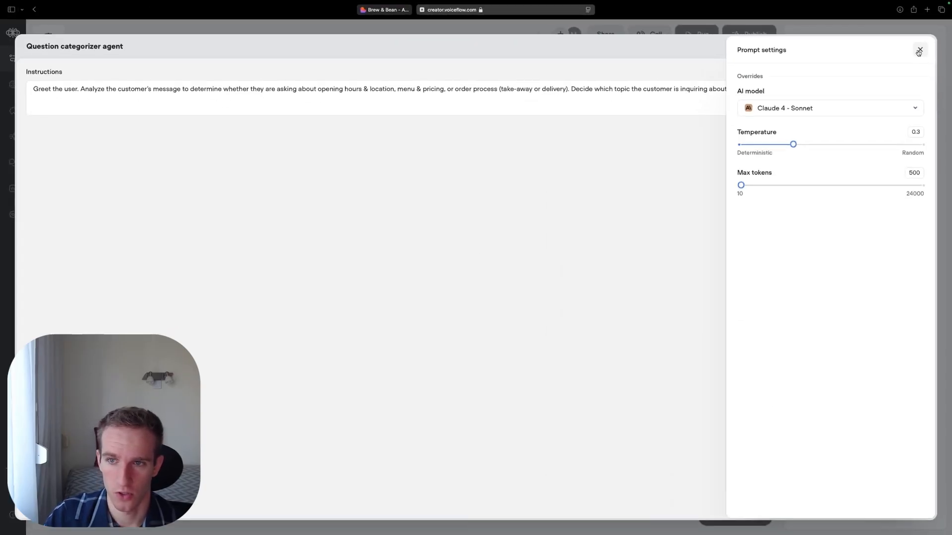
{"action": "left_click", "coordinate": [900, 81]}
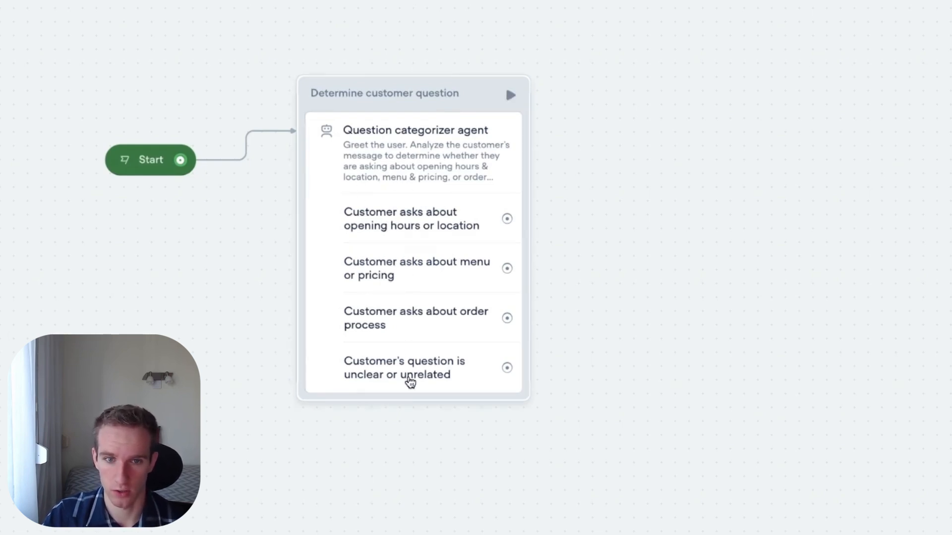
{"action": "mouse_move", "coordinate": [503, 227]}
{"action": "left_click_drag", "start_coordinate": [503, 227], "coordinate": [604, 143]}
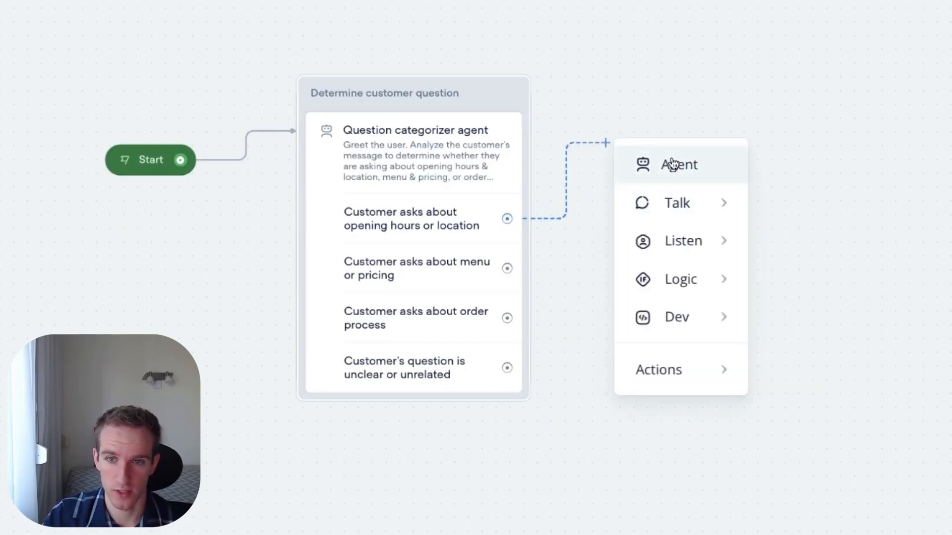
{"action": "left_click", "coordinate": [435, 238]}
{"action": "left_click_drag", "start_coordinate": [508, 220], "coordinate": [667, 94]}
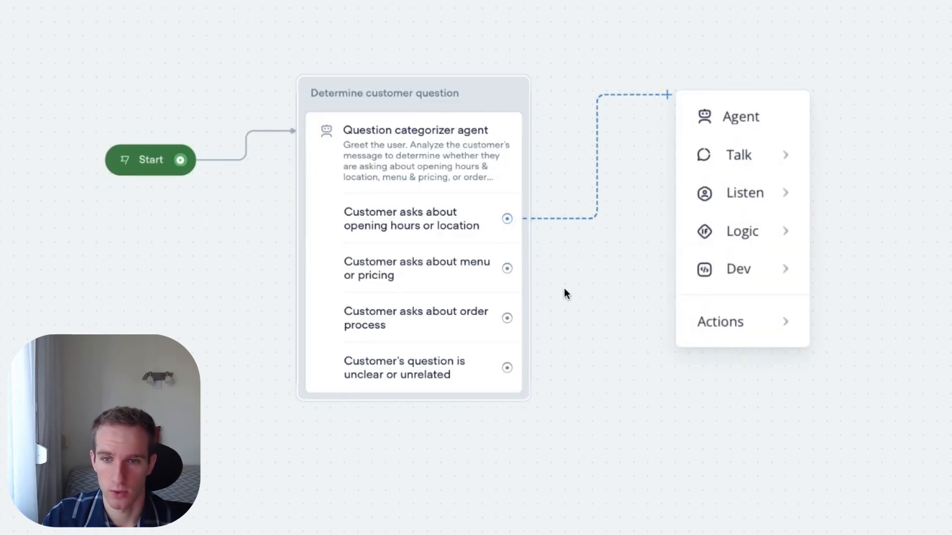
{"action": "left_click", "coordinate": [558, 263]}
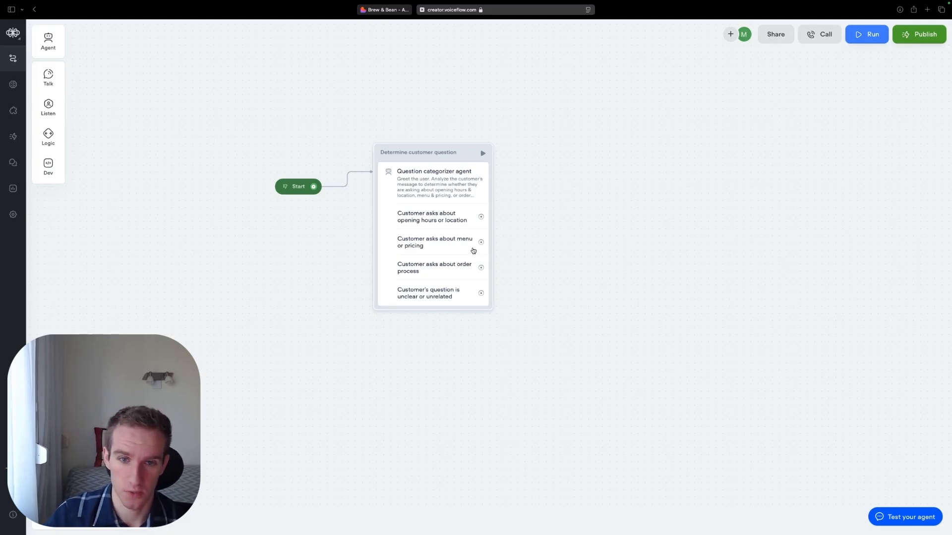
- Add an agent block connected to the "Customer asks about opening hours or location" exit and name the block "Provide opening hours and location"
{"action": "left_click_drag", "start_coordinate": [481, 216], "coordinate": [577, 189]}
{"action": "left_click", "coordinate": [592, 197]}
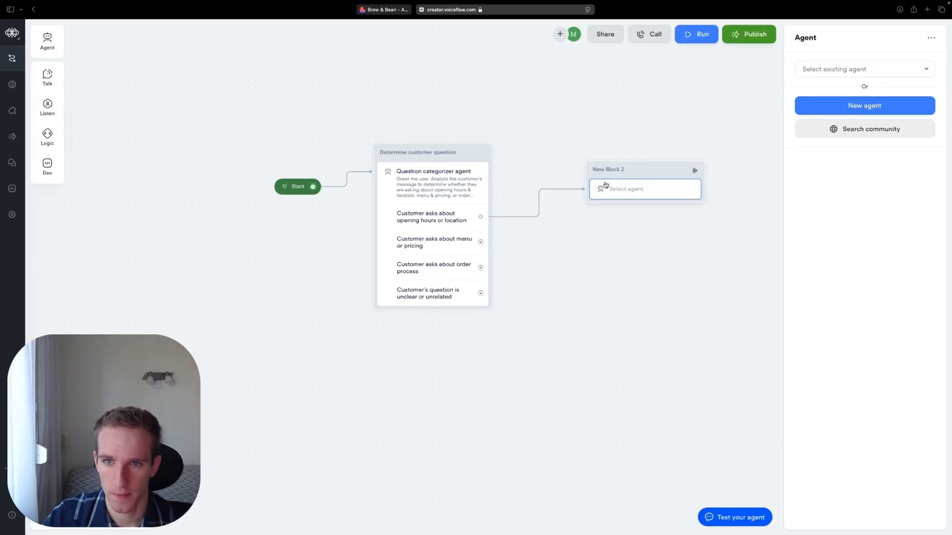
{"action": "double_click", "coordinate": [639, 169]}
{"action": "type", "text": "Provide opening ho"}
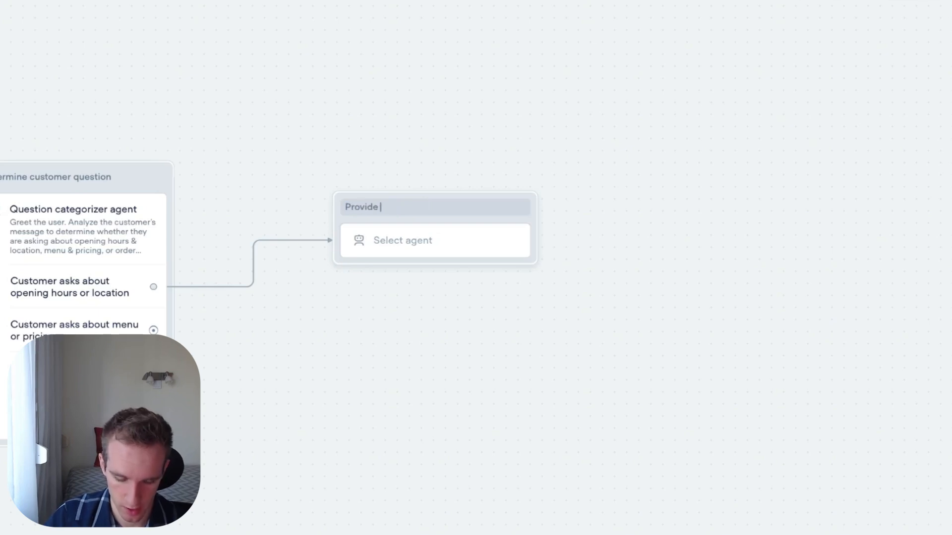
{"action": "type", "text": "urs and location"}
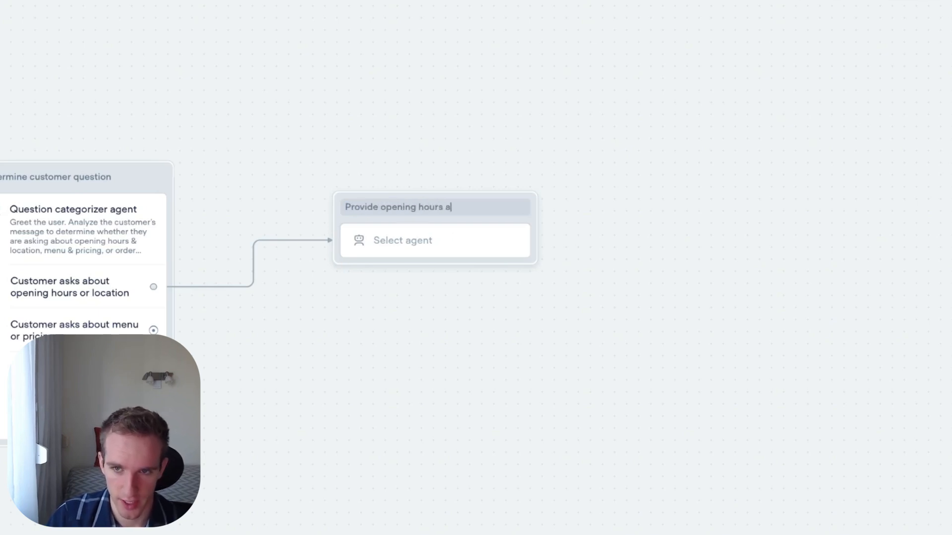
- Create a new agent in the "Provide opening hours and location" block and name it "Agent for opening hours and loc."
{"action": "left_click", "coordinate": [410, 239]}
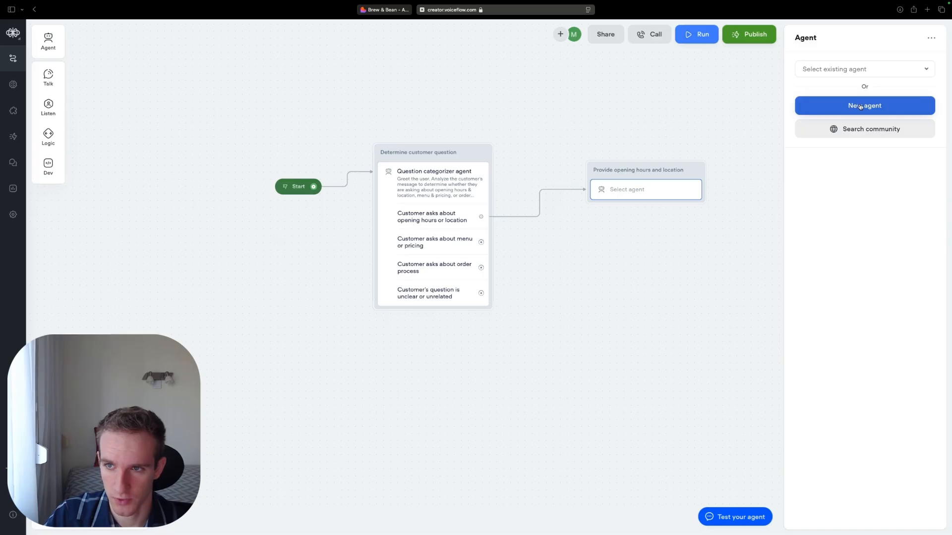
{"action": "left_click", "coordinate": [861, 106]}
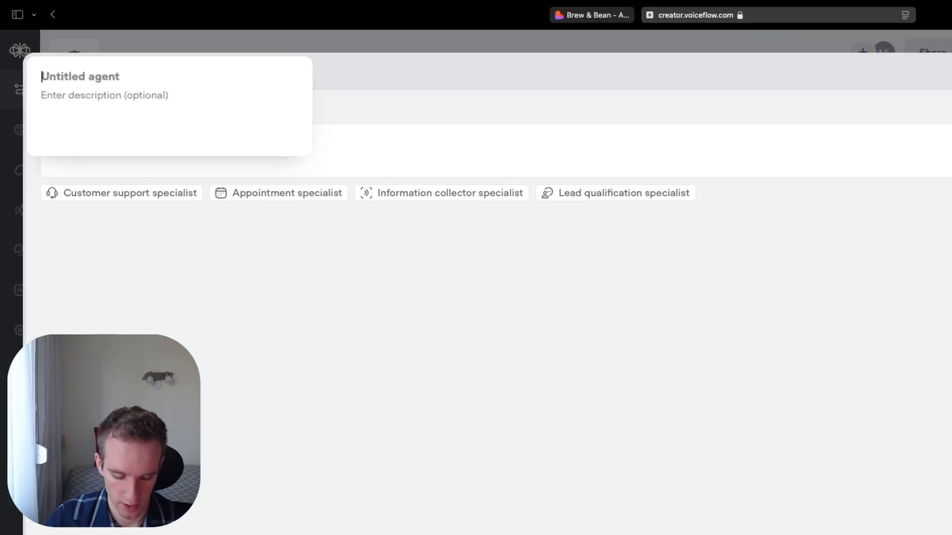
{"action": "type", "text": "Agent for opening hours and "}
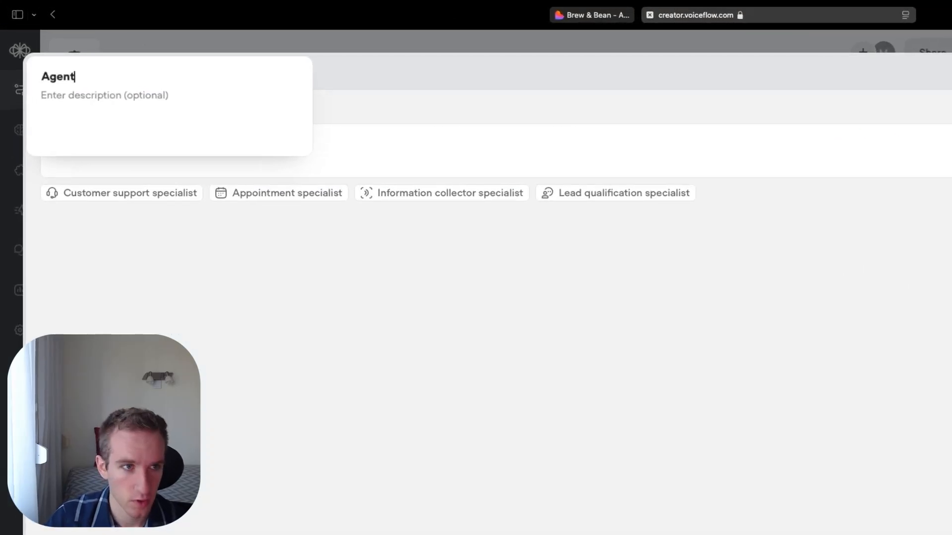
{"action": "type", "text": "loc."}
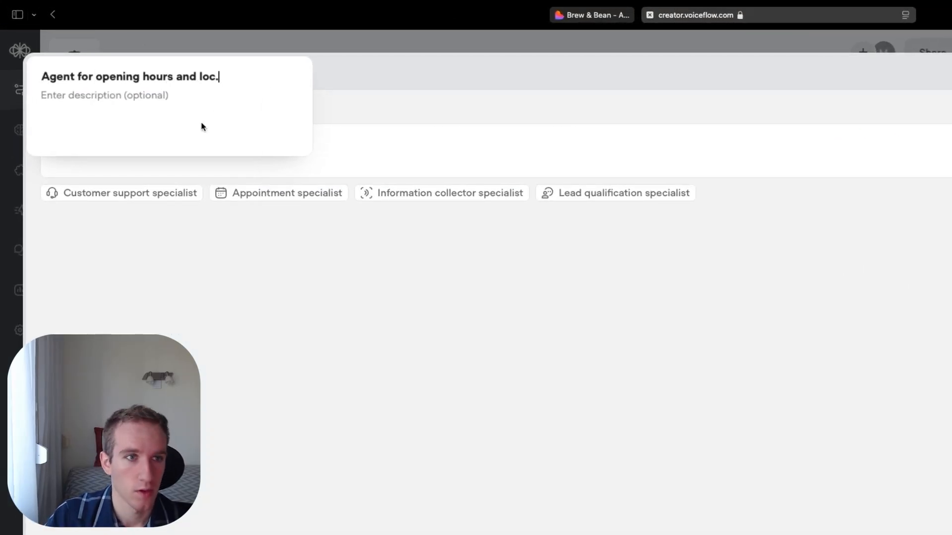
{"action": "key", "text": "Return"}
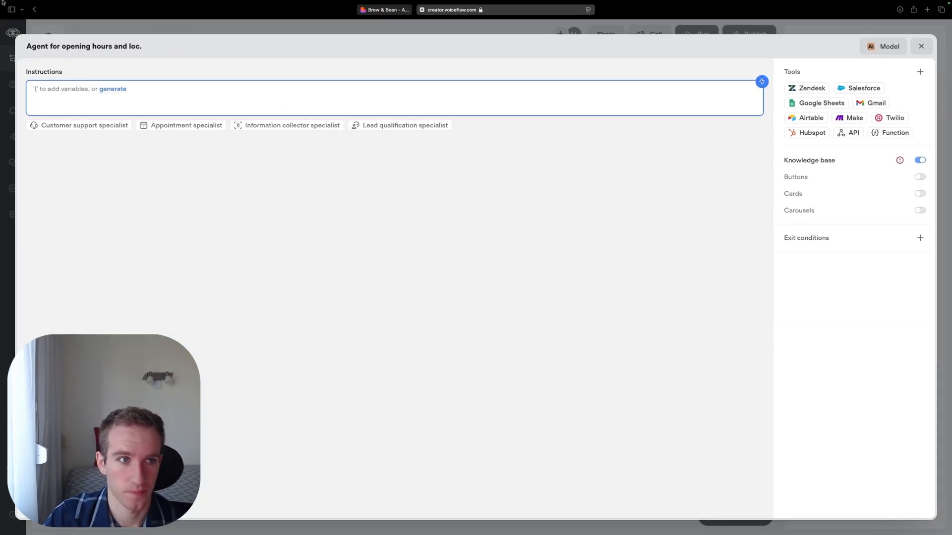
- Paste instructions to give clear, concise opening hours, days of operation and location, plus directions or parking details if asked; close the agent editor
{"action": "type", "text": "Provide clear and concise information about the coffee shop's opening hours, days of operation, and location/address. If the customer asked for directions or parking, mention relevant details. Be direct and helpful."}
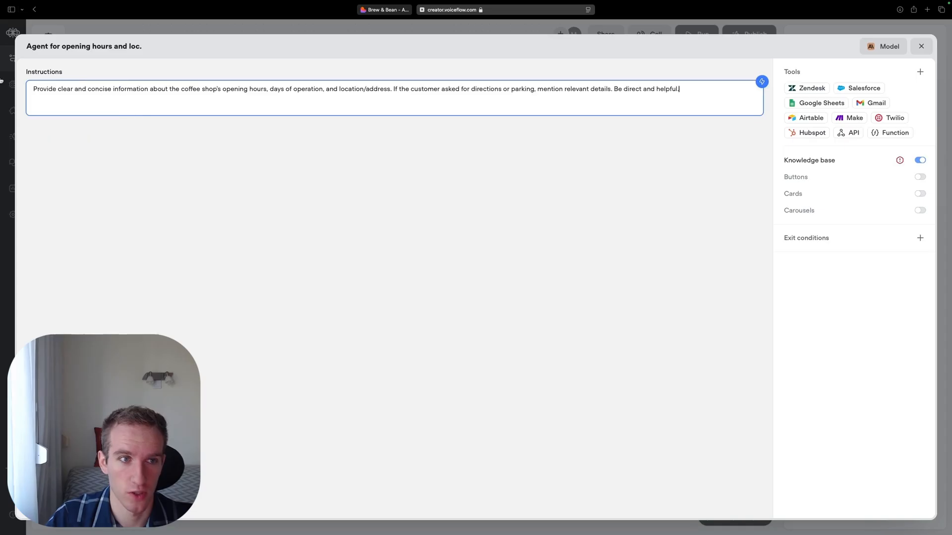
{"action": "left_click_drag", "start_coordinate": [691, 89], "coordinate": [84, 125]}
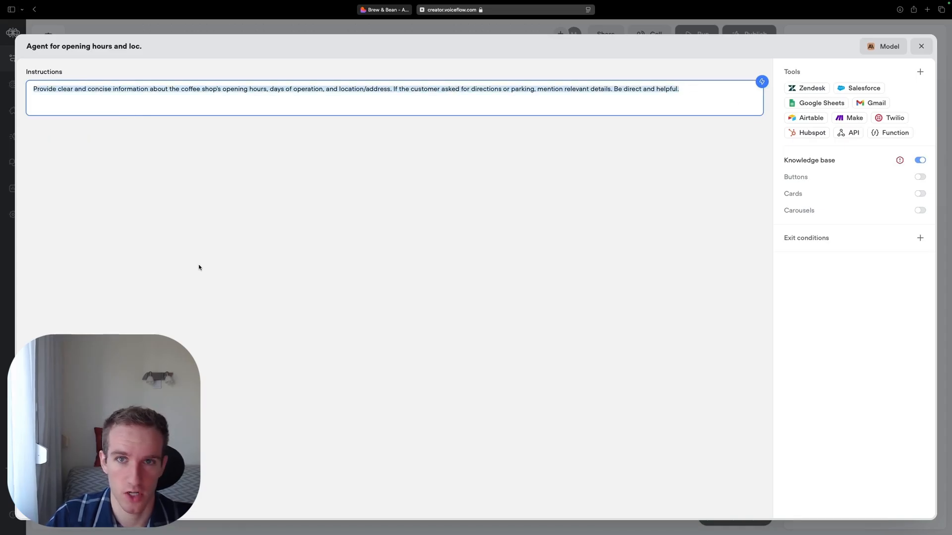
{"action": "left_click", "coordinate": [578, 275]}
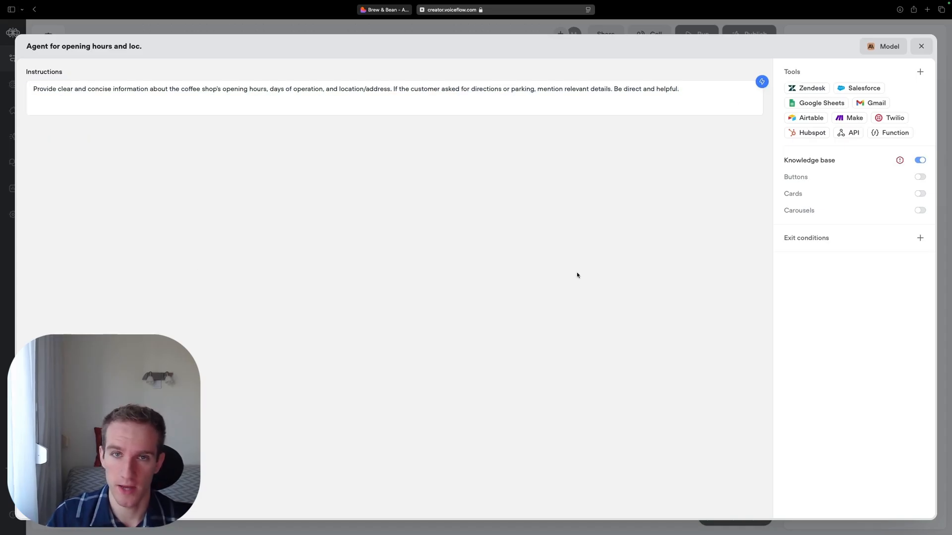
{"action": "mouse_move", "coordinate": [829, 242]}
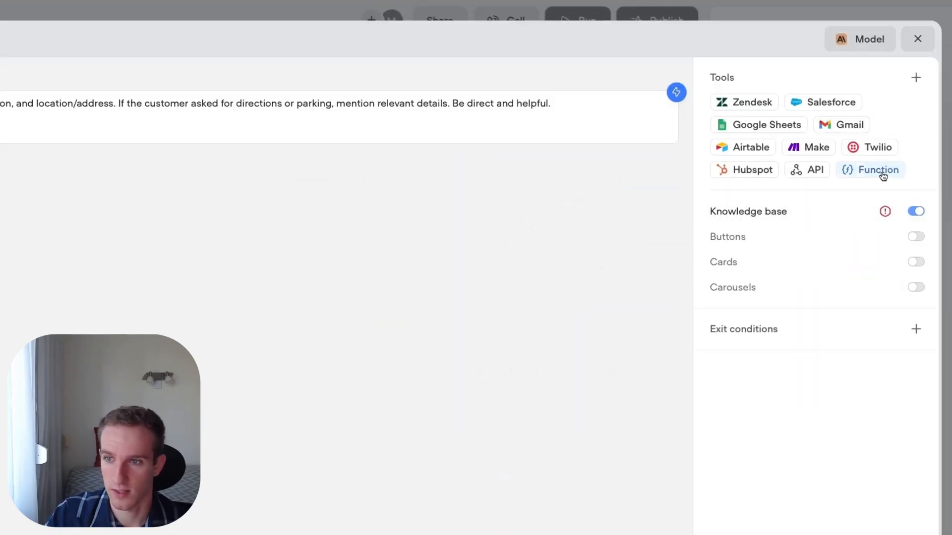
{"action": "mouse_move", "coordinate": [885, 214]}
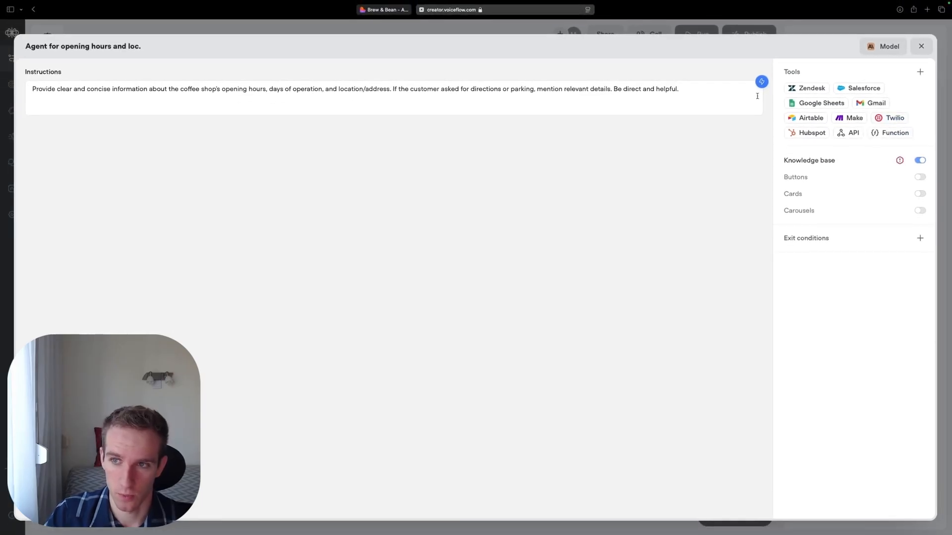
{"action": "left_click", "coordinate": [922, 46]}
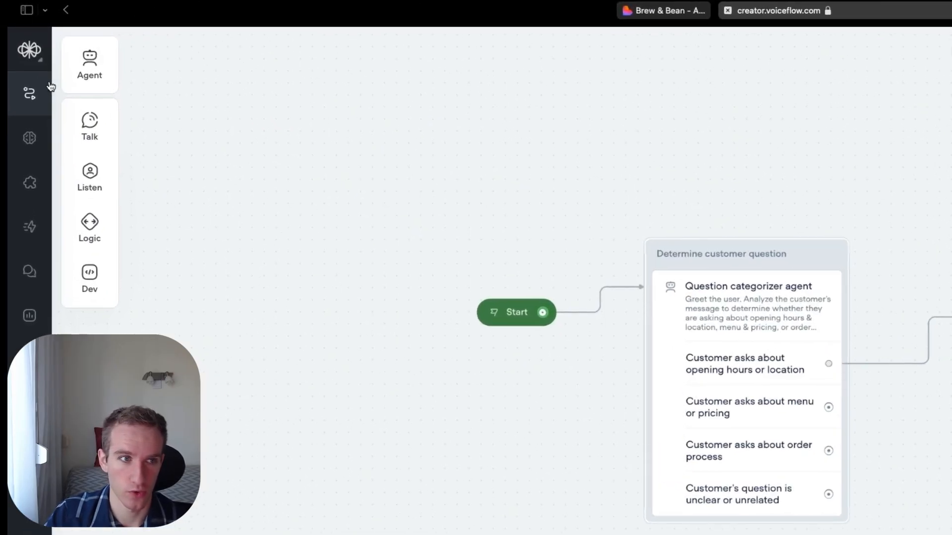
- Open the knowledge base and check which types of data source can be added
{"action": "left_click", "coordinate": [22, 138]}
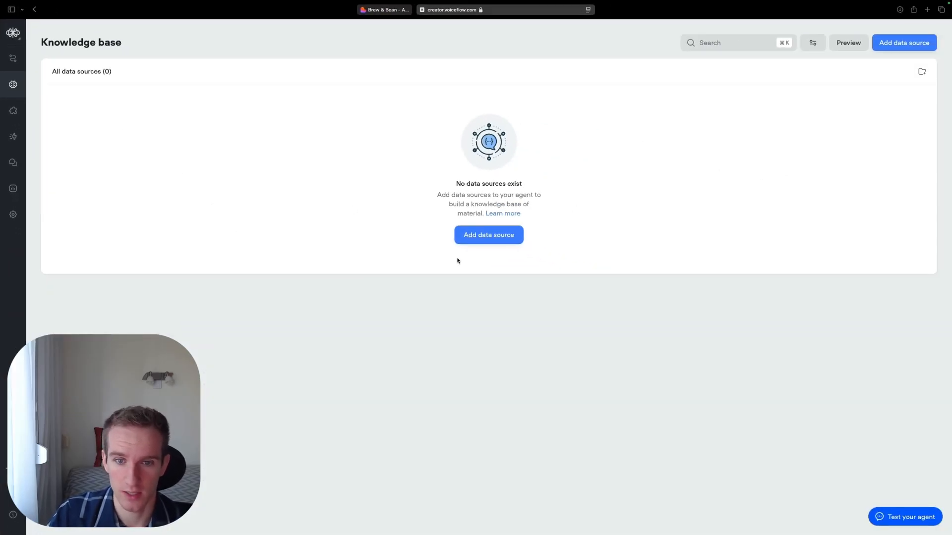
{"action": "left_click", "coordinate": [480, 241]}
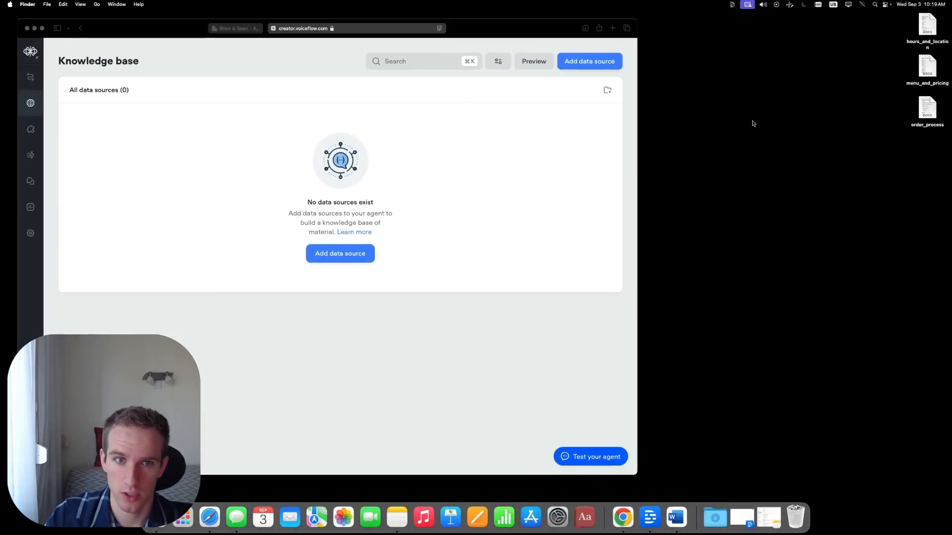
- Switch to Word with the hours_and_location document from the desktop and examine its opening hours, location, directions and parking sections
{"action": "double_click", "coordinate": [928, 27]}
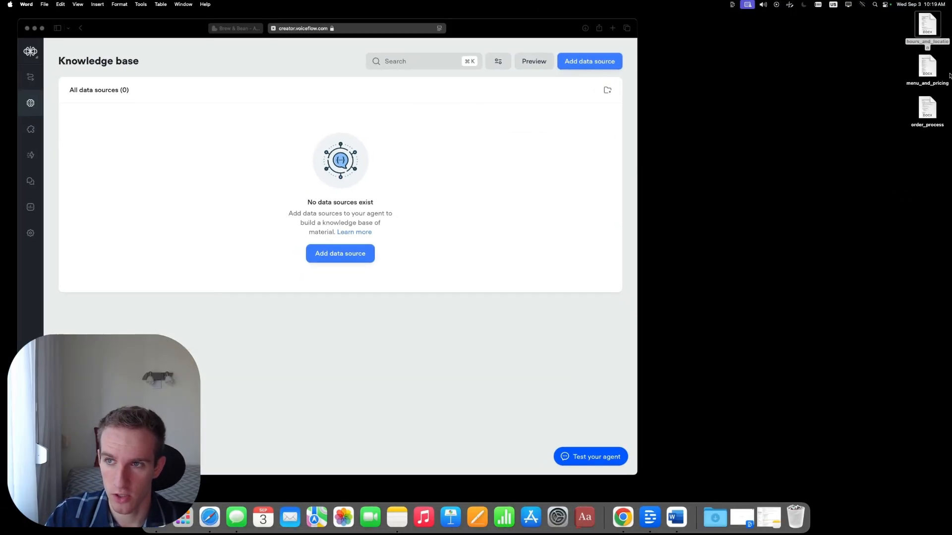
{"action": "left_click_drag", "start_coordinate": [675, 211], "coordinate": [583, 62]}
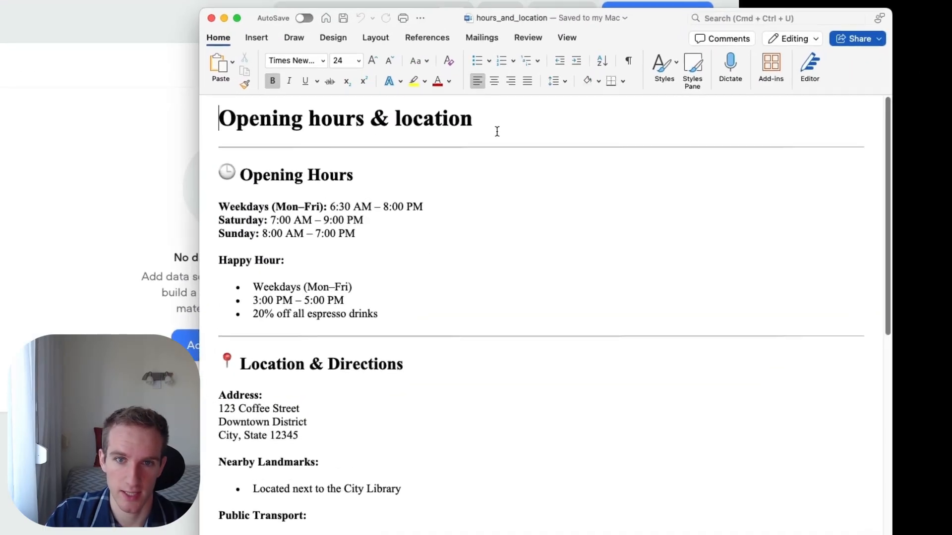
{"action": "left_click_drag", "start_coordinate": [496, 127], "coordinate": [333, 124]}
{"action": "left_click", "coordinate": [675, 161]}
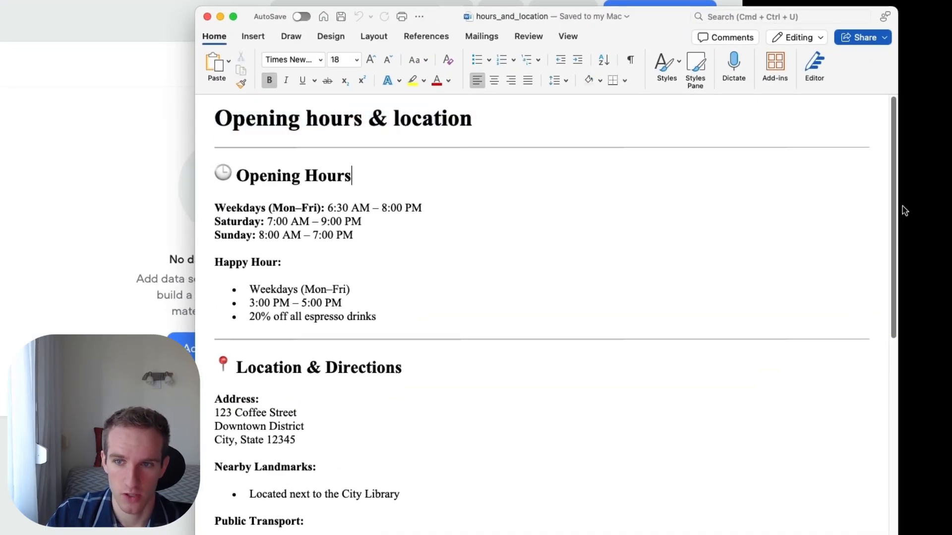
{"action": "scroll", "coordinate": [872, 265], "scroll_direction": "down", "scroll_amount": 10}
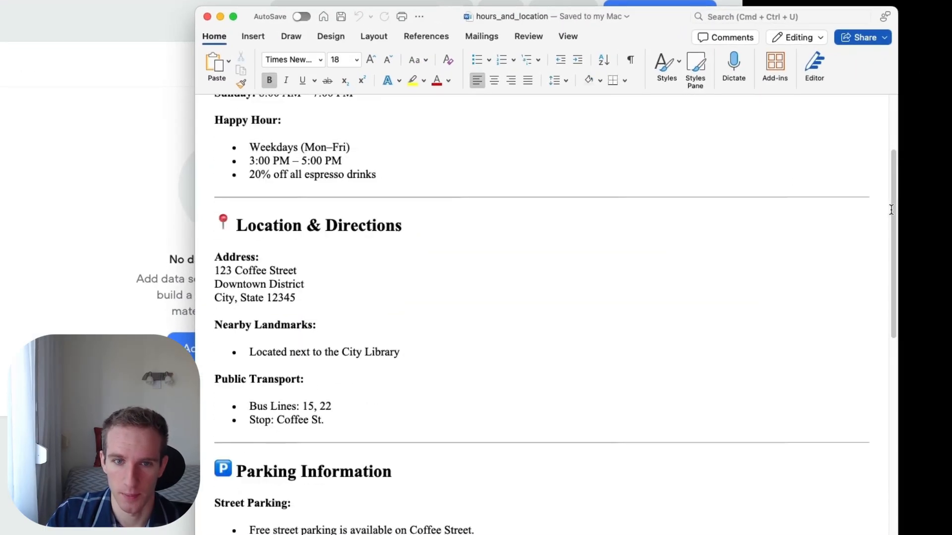
{"action": "scroll", "coordinate": [863, 308], "scroll_direction": "down", "scroll_amount": 5}
{"action": "left_click_drag", "start_coordinate": [623, 427], "coordinate": [260, 127]}
{"action": "scroll", "coordinate": [726, 265], "scroll_direction": "down", "scroll_amount": 4}
{"action": "left_click_drag", "start_coordinate": [415, 425], "coordinate": [248, 348]}
{"action": "scroll", "coordinate": [521, 337], "scroll_direction": "down", "scroll_amount": 7}
{"action": "left_click_drag", "start_coordinate": [620, 302], "coordinate": [257, 303]}
{"action": "left_click", "coordinate": [504, 233]}
{"action": "scroll", "coordinate": [508, 234], "scroll_direction": "up", "scroll_amount": 15}
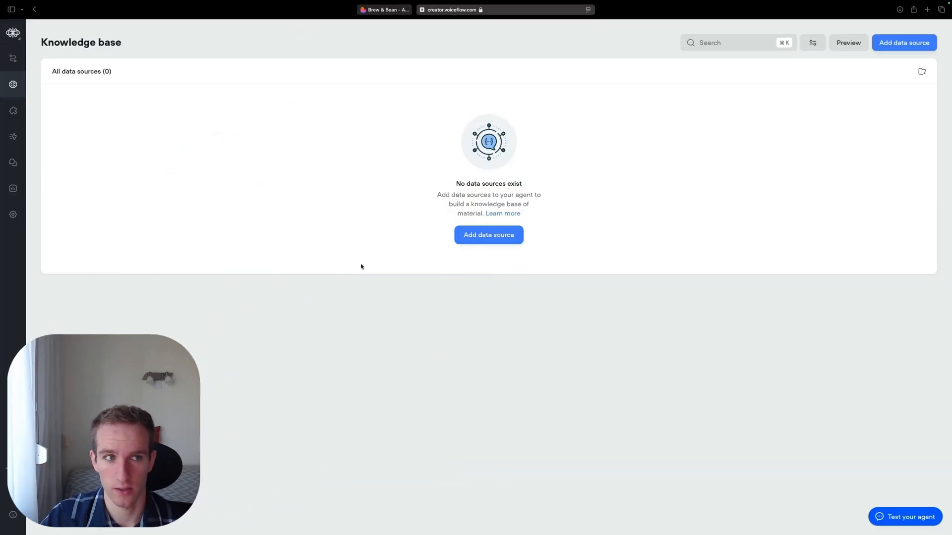
- Upload hours_and_location.docx, menu_and_pricing.docx and order_process.docx to the knowledge base as data sources
{"action": "left_click", "coordinate": [488, 235]}
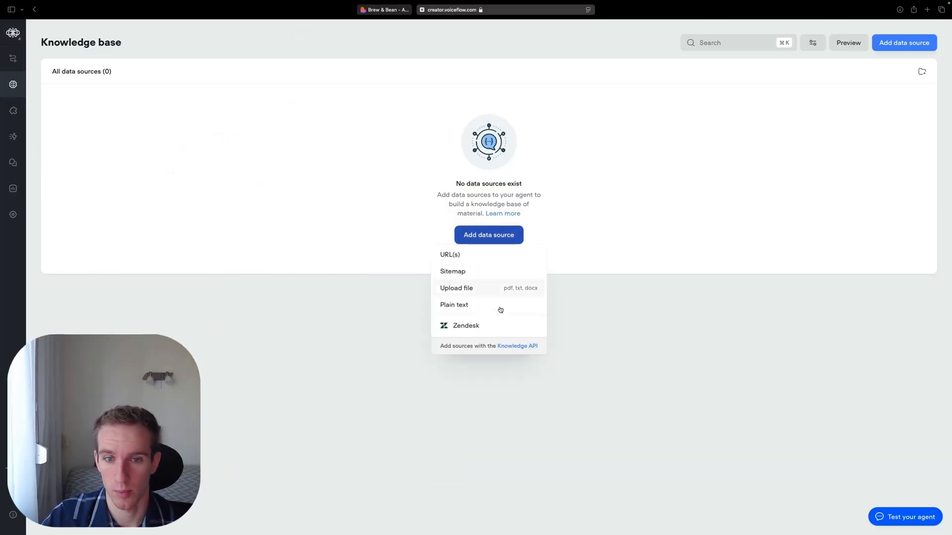
{"action": "left_click", "coordinate": [474, 290]}
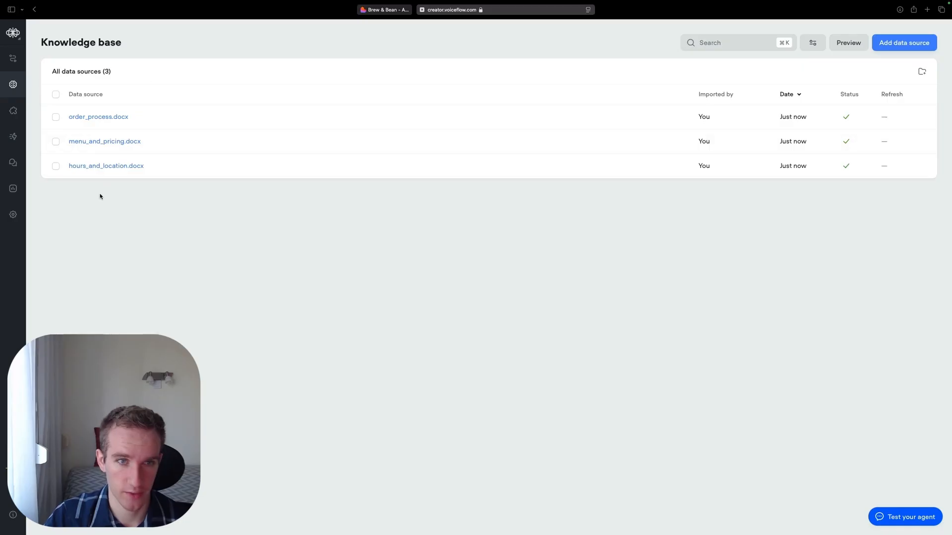
- Give the opening hours agent the exit condition "Information delivered successfully", described as requested opening hours or location details given and conversation concluded; close the editor
{"action": "left_click", "coordinate": [13, 58]}
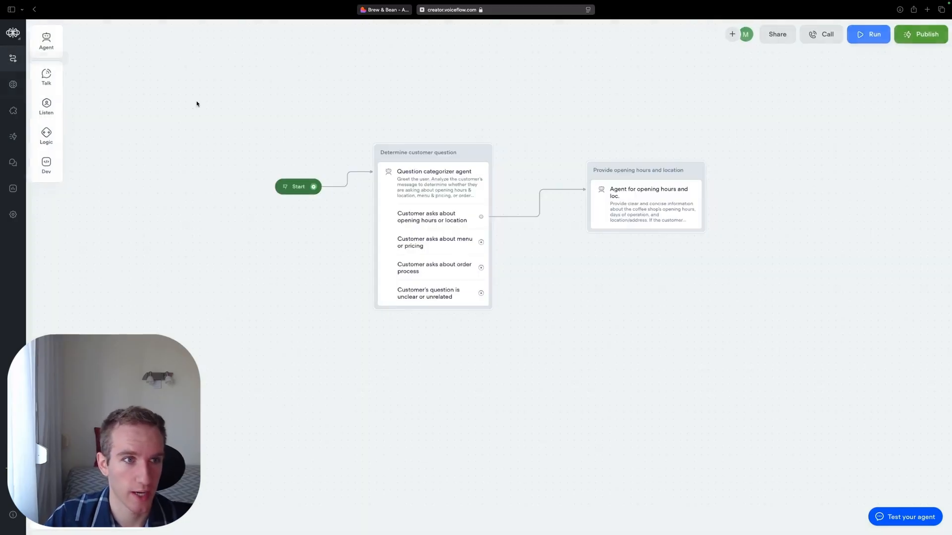
{"action": "left_click", "coordinate": [601, 196]}
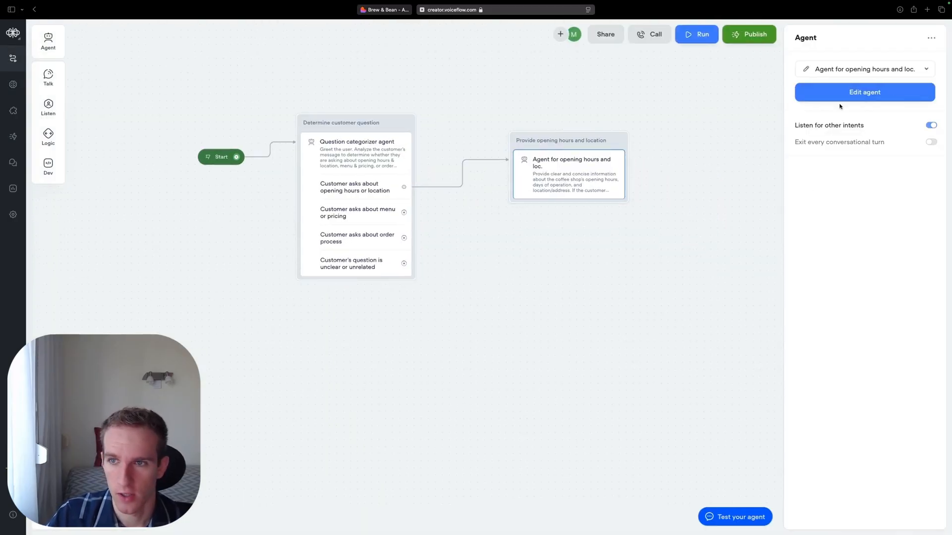
{"action": "left_click", "coordinate": [837, 95]}
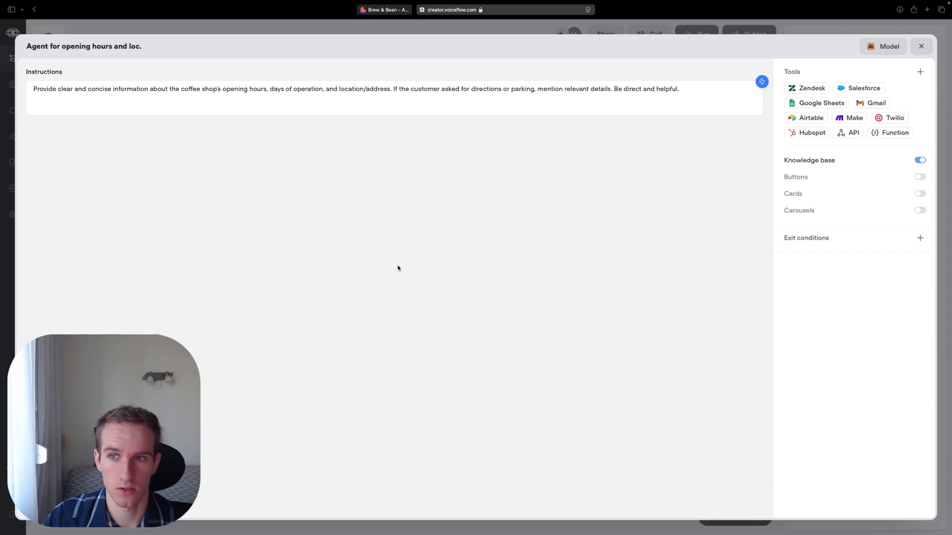
{"action": "left_click", "coordinate": [919, 239]}
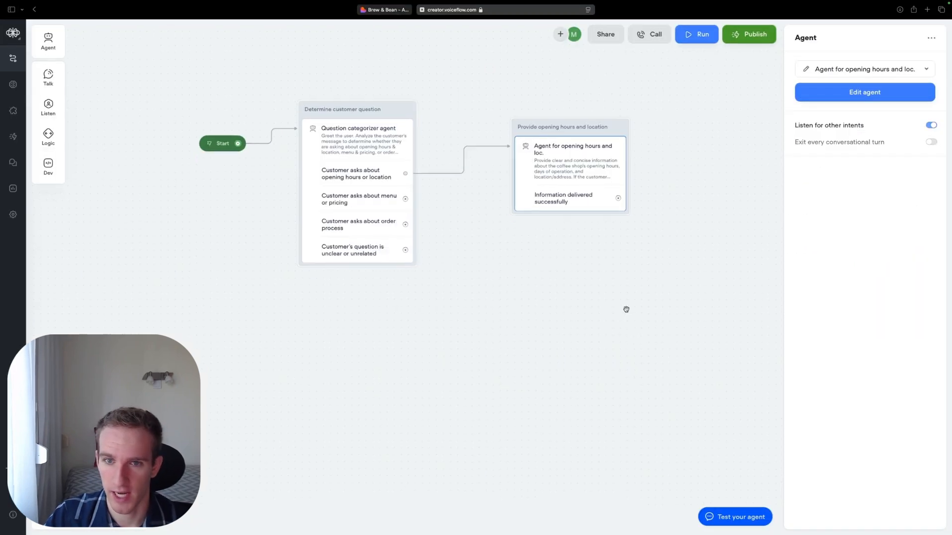
{"action": "left_click_drag", "start_coordinate": [625, 308], "coordinate": [622, 365]}
{"action": "left_click", "coordinate": [622, 365]}
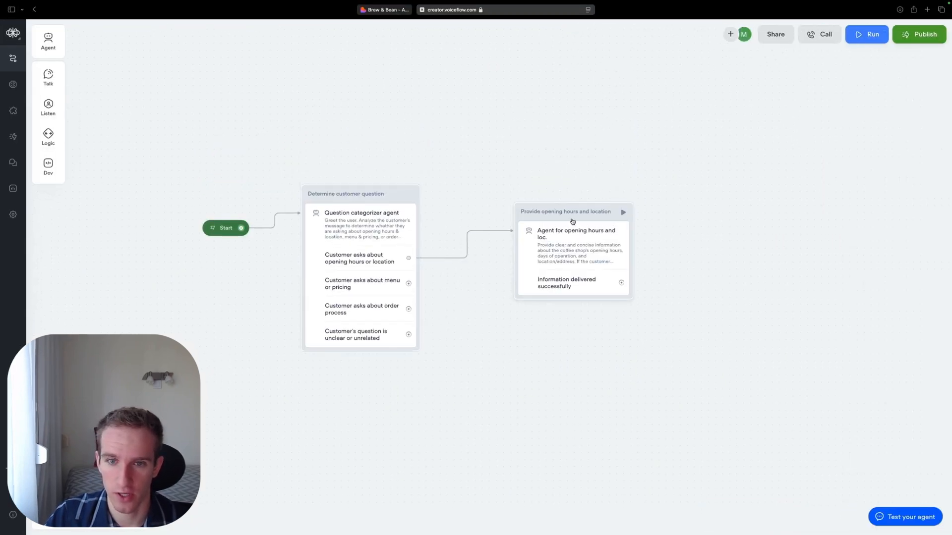
- Move the "Provide opening hours and location" block above the level of the "Determine customer question" block to free space for more blocks
{"action": "scroll", "coordinate": [519, 357], "scroll_direction": "down", "scroll_amount": 3}
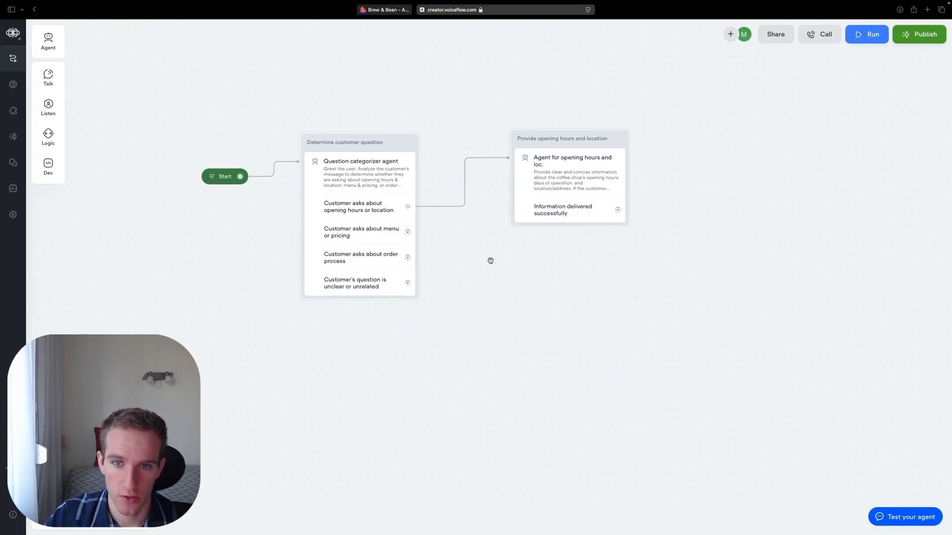
{"action": "left_click_drag", "start_coordinate": [564, 133], "coordinate": [557, 77]}
{"action": "left_click_drag", "start_coordinate": [534, 226], "coordinate": [540, 286]}
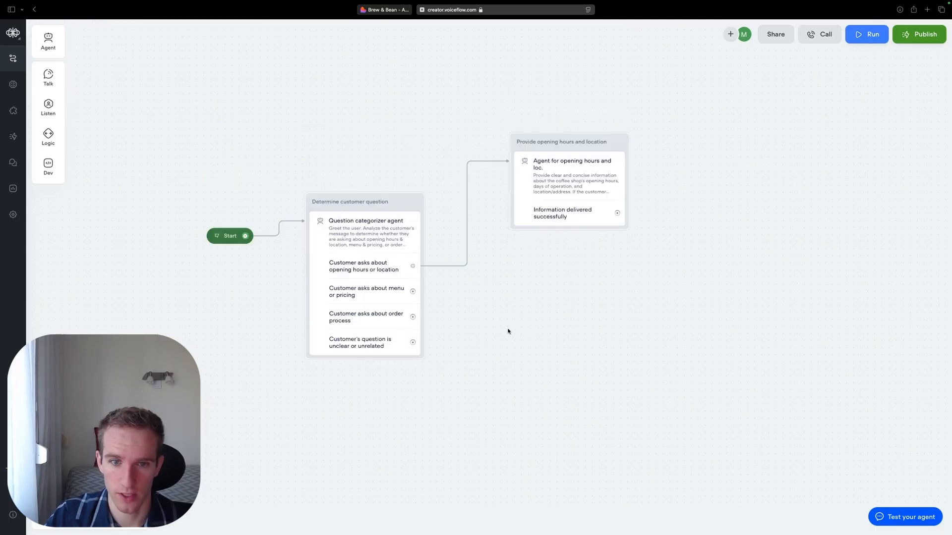
{"action": "left_click_drag", "start_coordinate": [569, 142], "coordinate": [554, 98]}
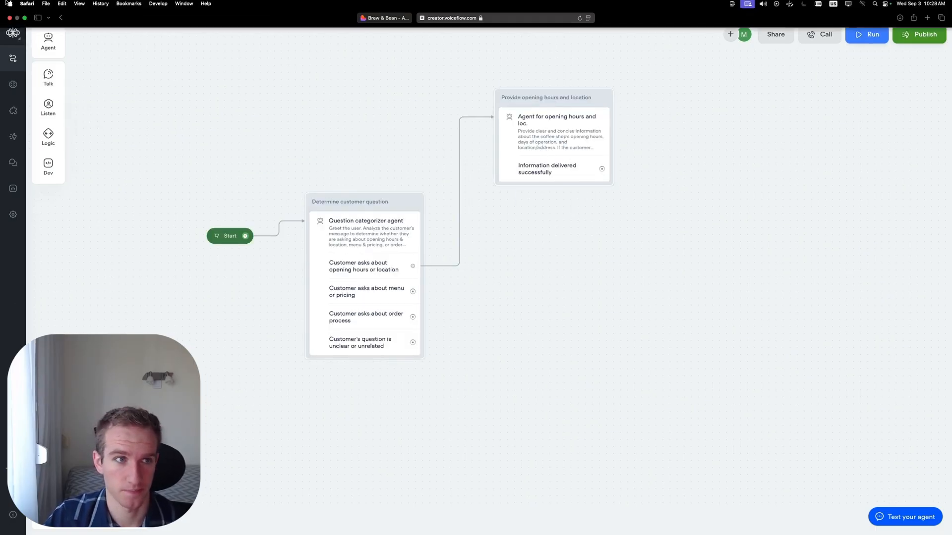
- Add an agent block connected to the "Customer asks about menu or pricing" exit and name the block "Provide menu and pricing information"
{"action": "left_click_drag", "start_coordinate": [413, 292], "coordinate": [534, 289]}
{"action": "left_click", "coordinate": [560, 295]}
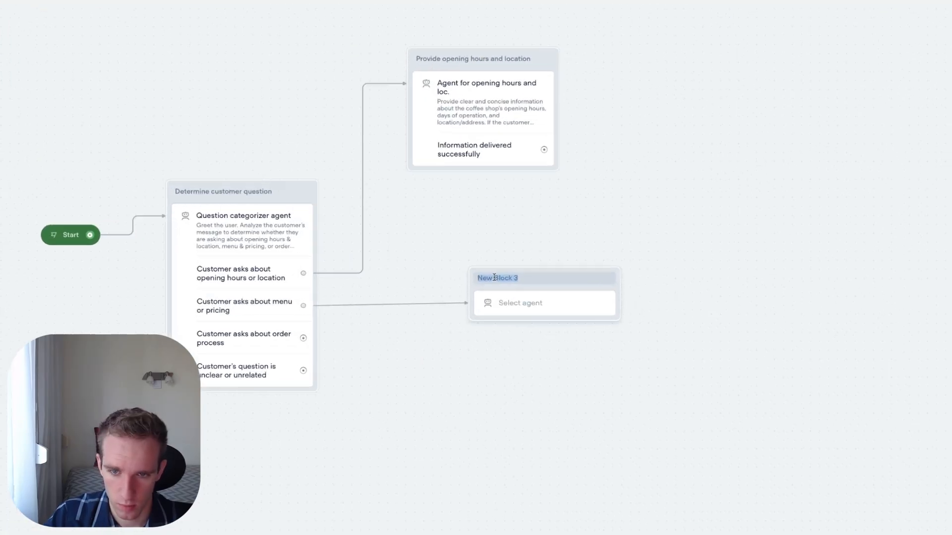
{"action": "type", "text": "Provide menu"}
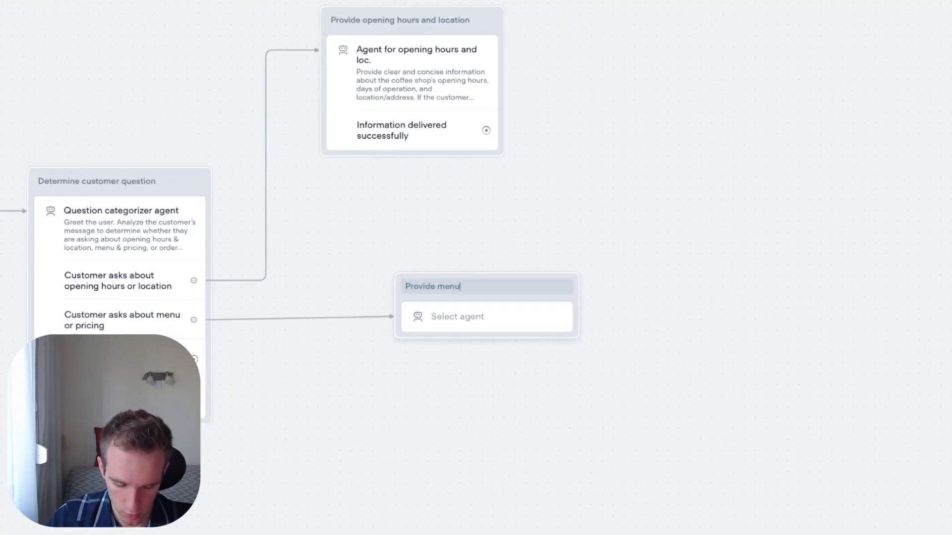
{"action": "type", "text": " and pricing information"}
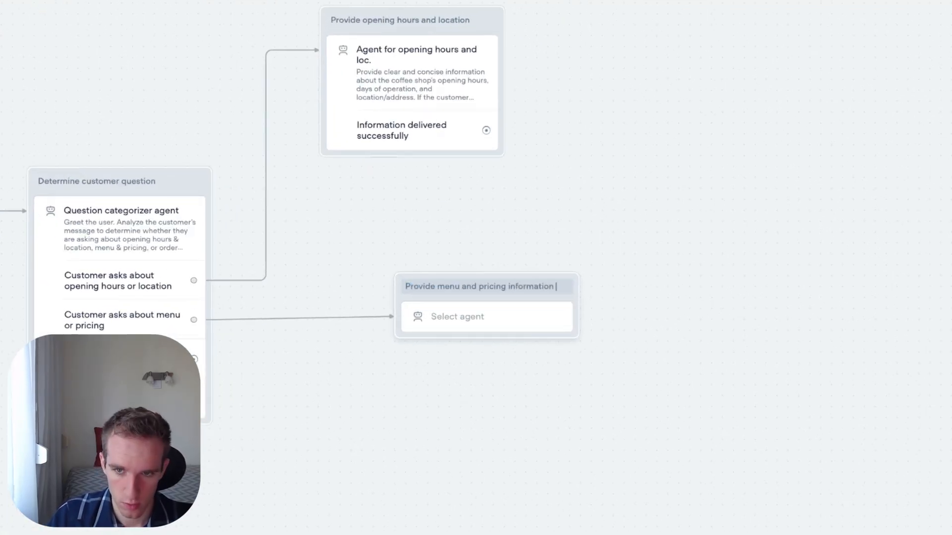
{"action": "key", "text": "Return"}
- Create a new agent in the "Provide menu and pricing information" block and name it "Agent for menu and pricing questions"
{"action": "left_click", "coordinate": [498, 322]}
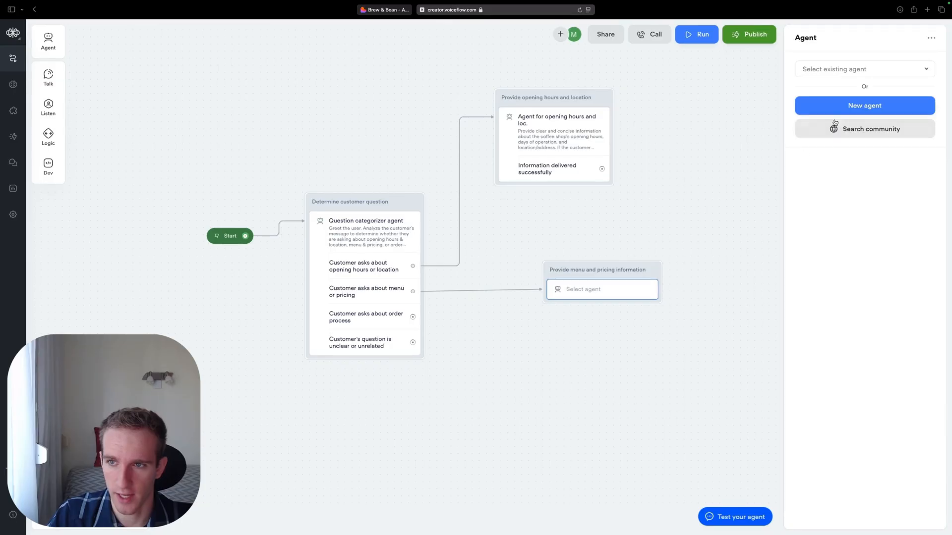
{"action": "left_click", "coordinate": [861, 106]}
{"action": "type", "text": "Agent for menus"}
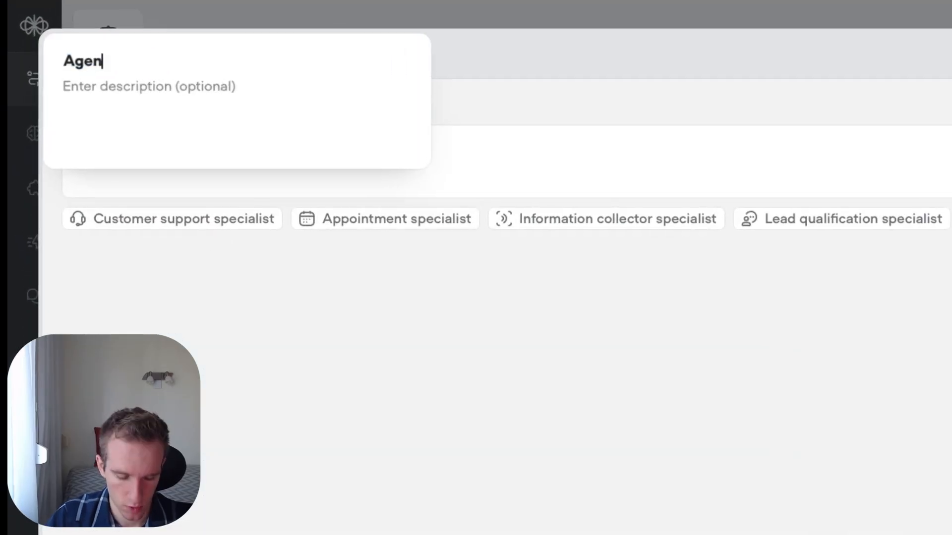
{"action": "key", "text": "BackSpace"}
{"action": "key", "text": "BackSpace"}
{"action": "type", "text": "and pricing questions"}
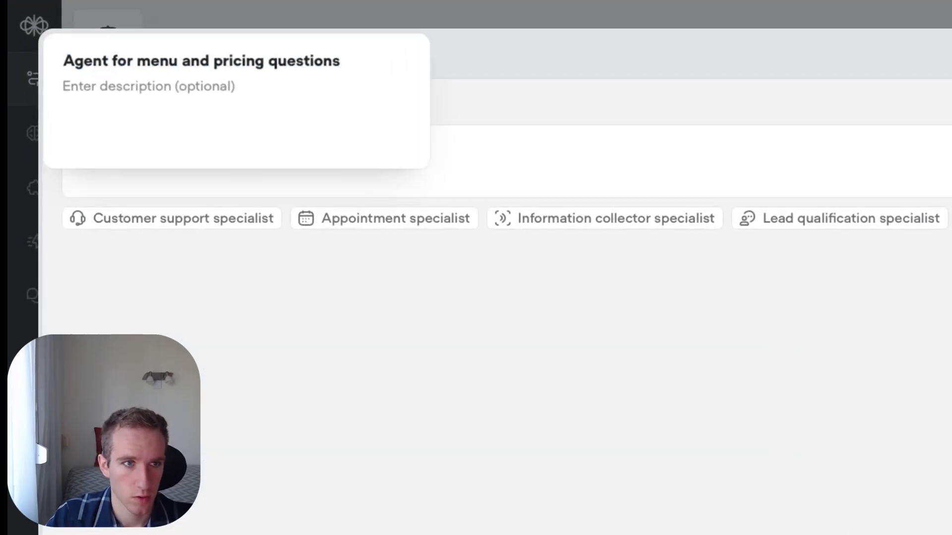
{"action": "key", "text": "Return"}
- Paste instructions to give a brief menu overview with price ranges, address menu or pricing queries, and mention how to access any online menu
{"action": "left_click", "coordinate": [118, 148]}
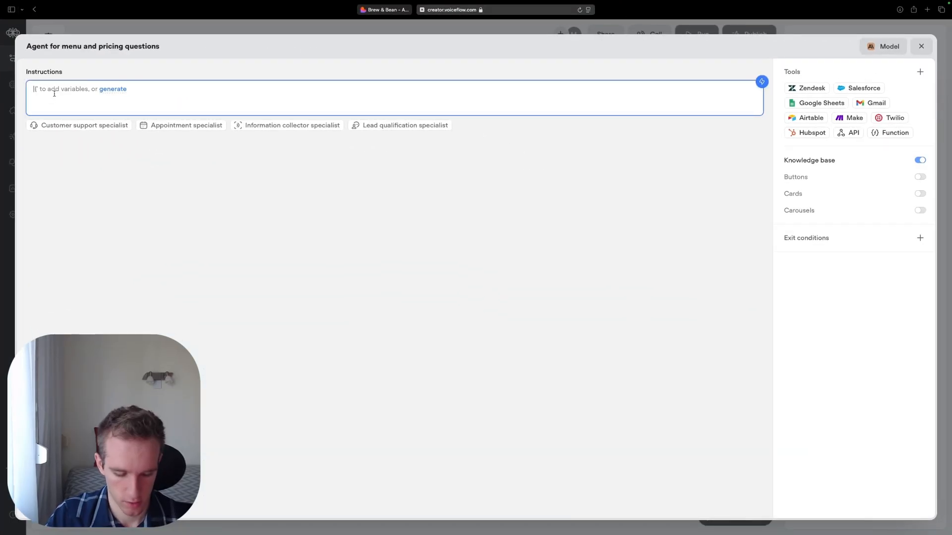
{"action": "type", "text": "Give a brief overview of the coffee shop's menu, featuring the types of drinks, food or specials, and their price ranges. Address any specific menu or pricing queries from the user. If a detailed menu is available online, mention how to access it."}
{"action": "left_click_drag", "start_coordinate": [189, 166], "coordinate": [142, 137]}
{"action": "left_click_drag", "start_coordinate": [65, 87], "coordinate": [33, 89]}
{"action": "left_click", "coordinate": [786, 298]}
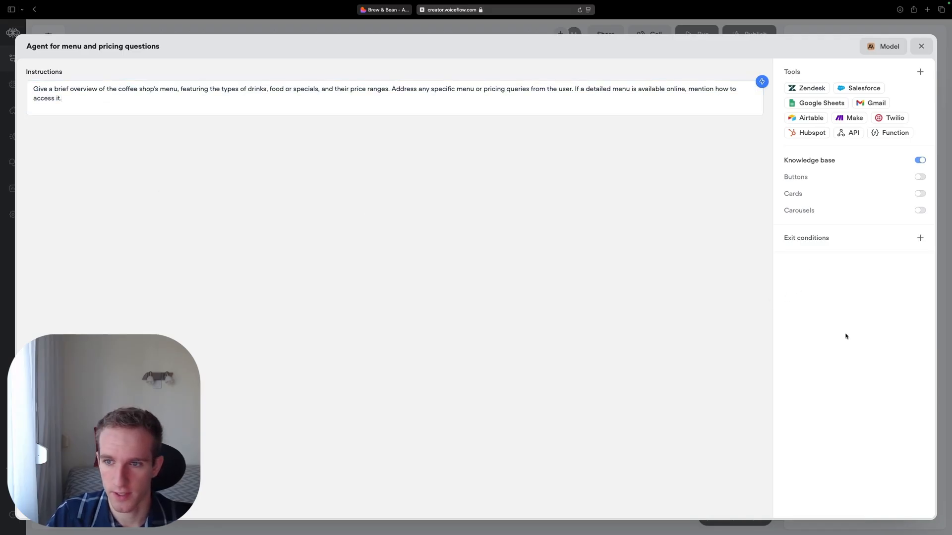
{"action": "triple_click", "coordinate": [173, 112]}
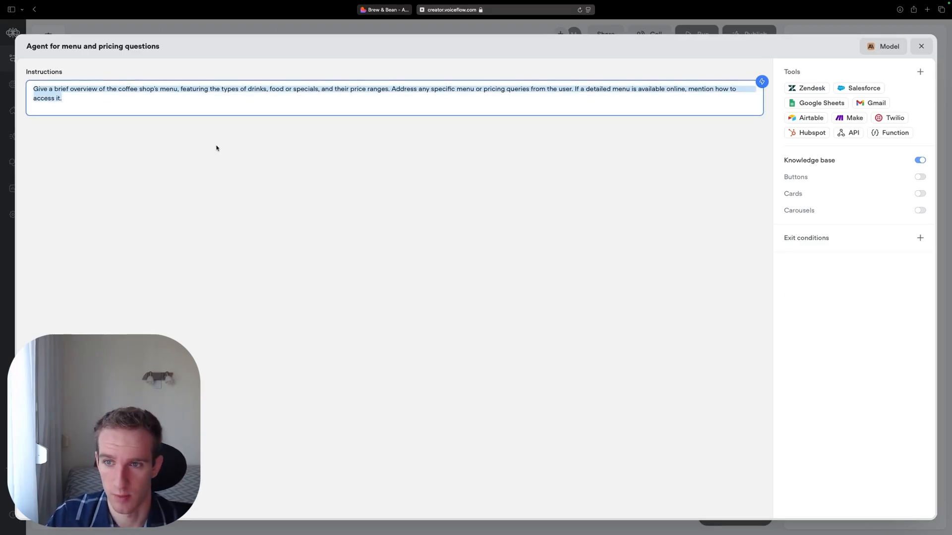
- Add the exit condition "Menu and pricing shared", described as requested menu and pricing information shared and conversation can end; close the agent editor
{"action": "mouse_move", "coordinate": [790, 161]}
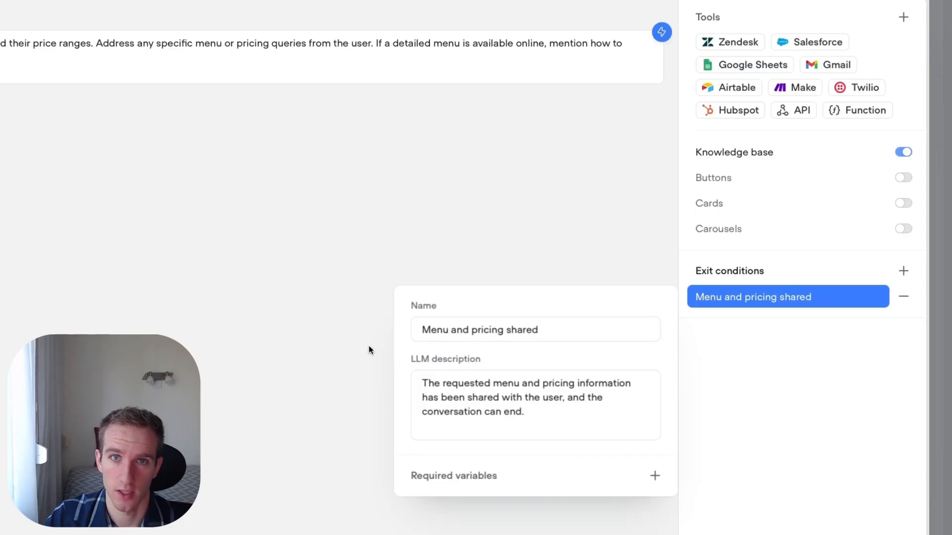
{"action": "left_click", "coordinate": [233, 283]}
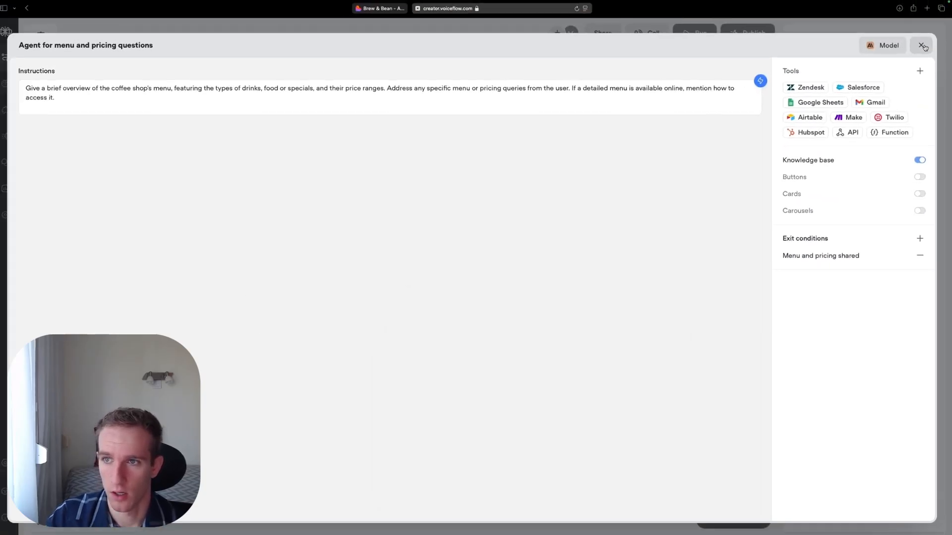
{"action": "left_click", "coordinate": [922, 46]}
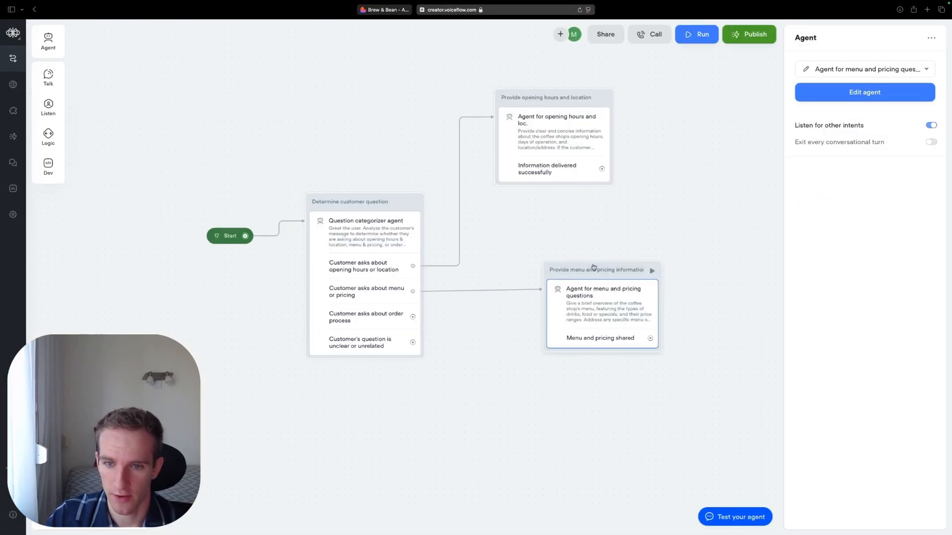
- Move the menu block under the opening hours block and place an agent block "Explain order process" beneath it, connected to the order process exit
{"action": "left_click", "coordinate": [578, 262]}
{"action": "left_click_drag", "start_coordinate": [578, 261], "coordinate": [538, 201]}
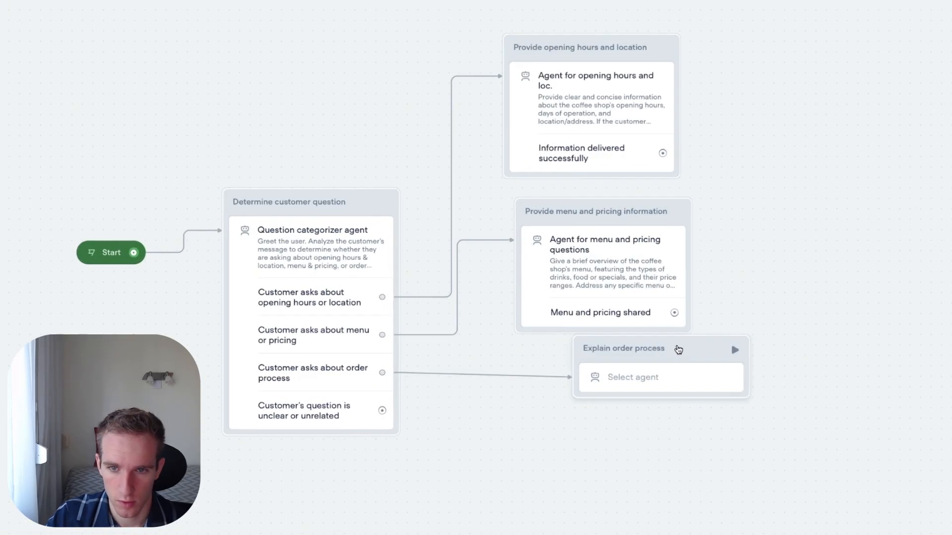
{"action": "left_click_drag", "start_coordinate": [678, 350], "coordinate": [639, 353]}
- Create a new agent in the "Explain order process" block and name it "Agent for explaining order process"
{"action": "left_click", "coordinate": [657, 380]}
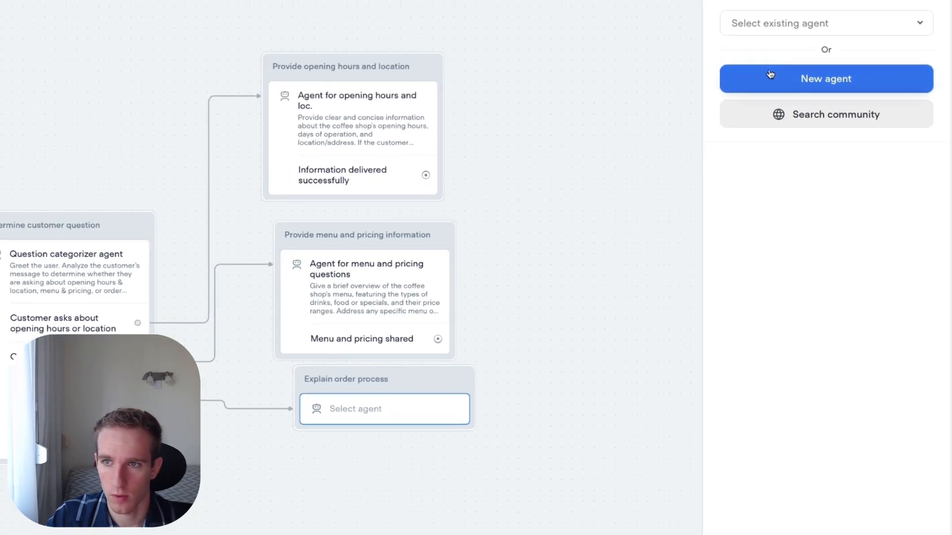
{"action": "left_click", "coordinate": [800, 169]}
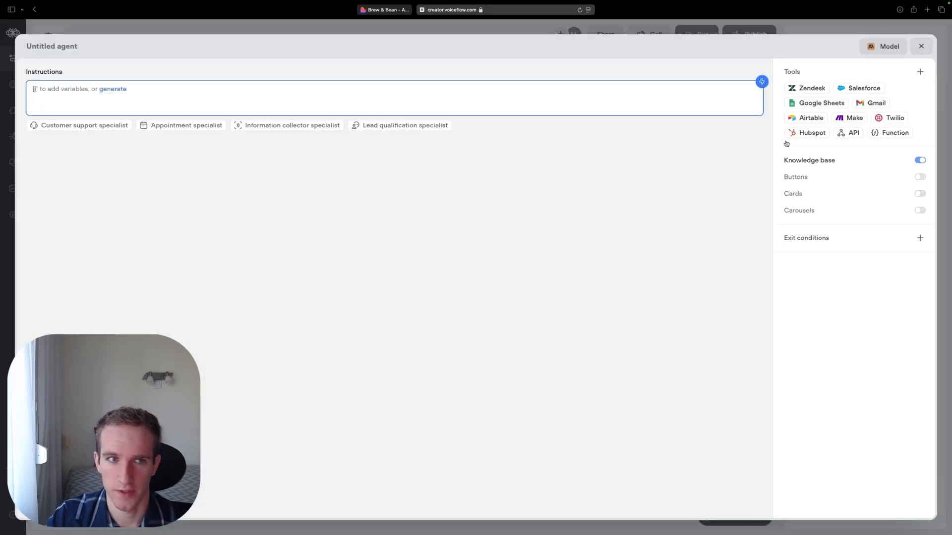
{"action": "left_click", "coordinate": [51, 46]}
{"action": "type", "text": "Agent for explaining order process"}
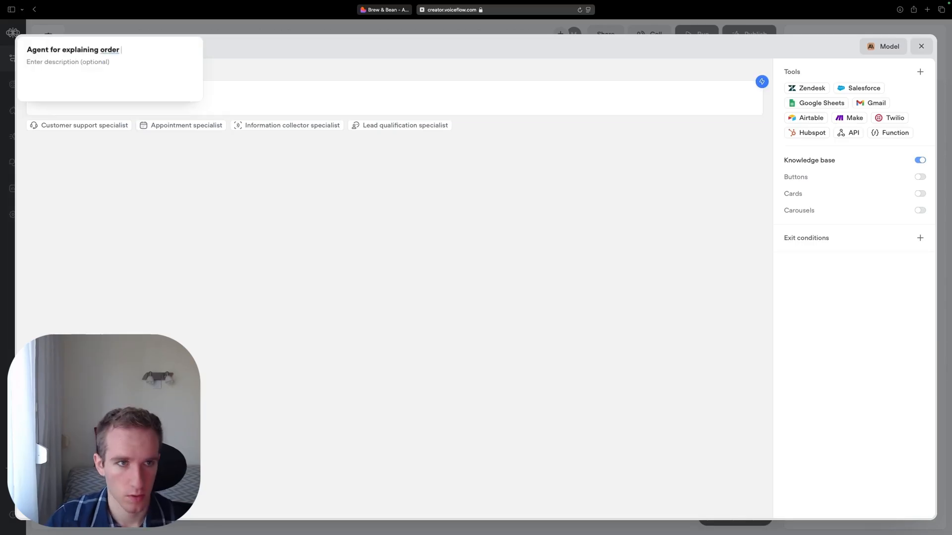
{"action": "left_click", "coordinate": [125, 160]}
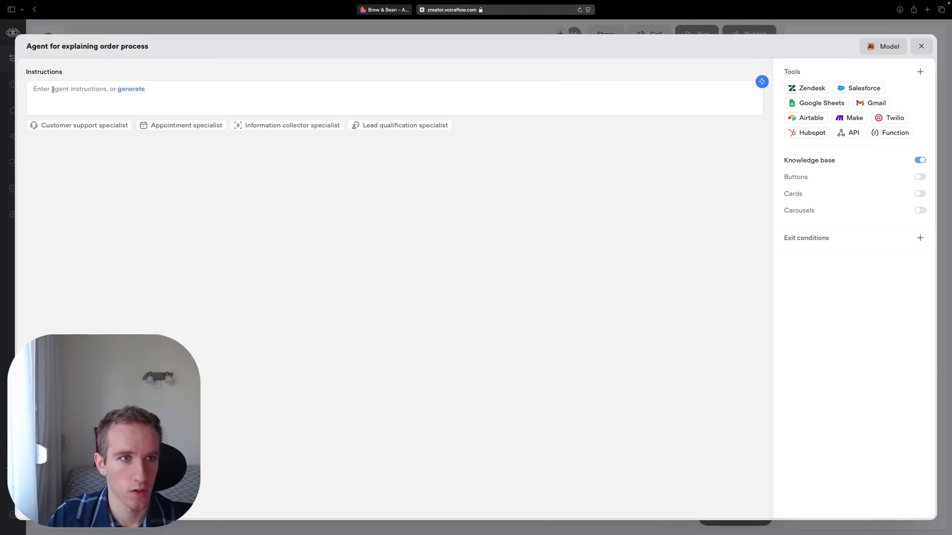
- Paste instructions to explain how to place orders, including take-away or delivery, steps and order channels (in-person, phone, online), and to answer related questions
{"action": "left_click", "coordinate": [70, 93]}
{"action": "type", "text": "Explain clearly how customers can place orders at the coffee shop, including whether take-away and/or delivery is offered and the steps involved. Cover accepted order channels (in-person, phone, online). Answer any related questions."}
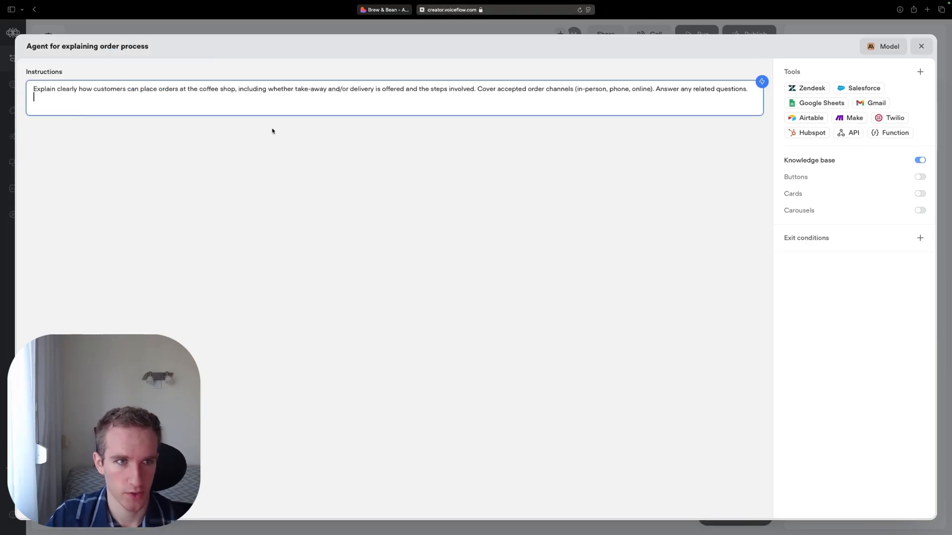
{"action": "key", "text": "super+a"}
{"action": "left_click", "coordinate": [375, 249]}
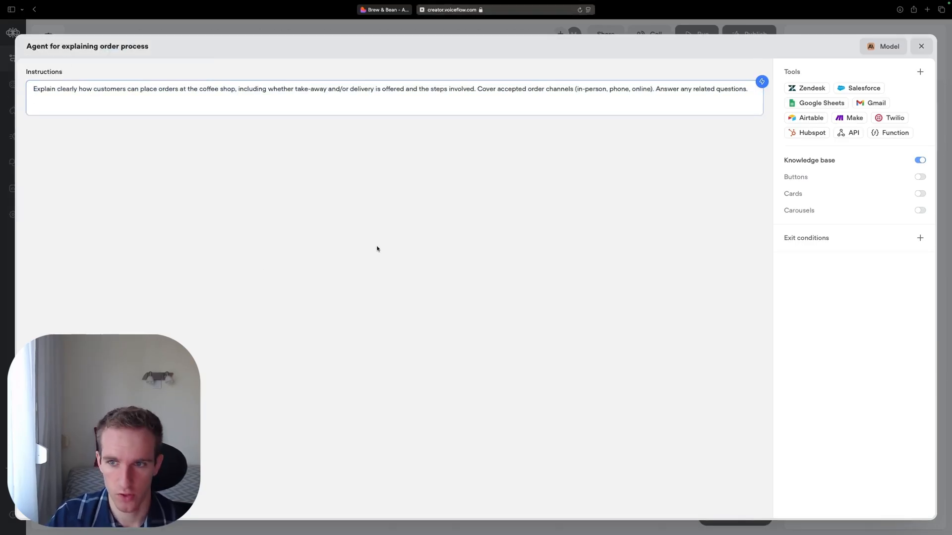
- Add the exit condition "Order process explained", described as customer now understands the order process and no further assistance is needed; close the agent editor
{"action": "left_click", "coordinate": [920, 238]}
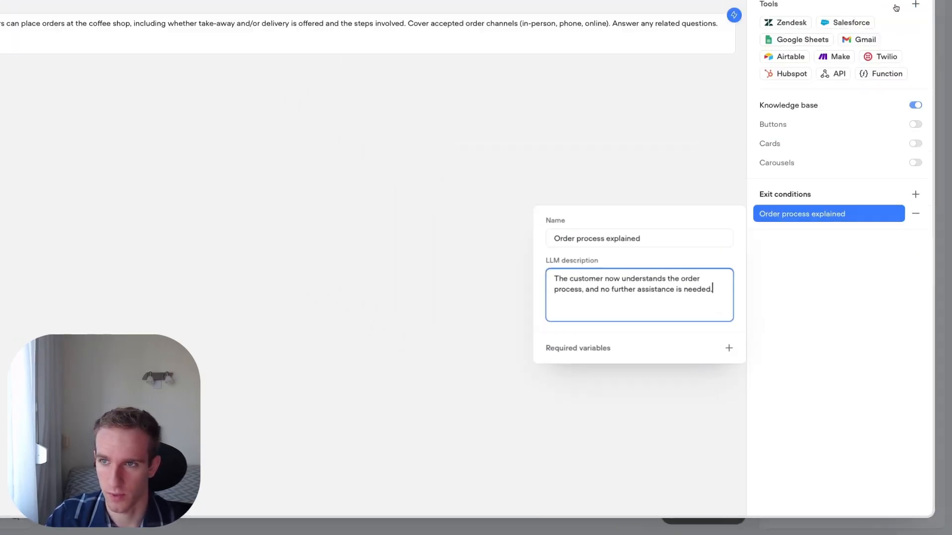
{"action": "left_click", "coordinate": [707, 127]}
{"action": "key", "text": "Escape"}
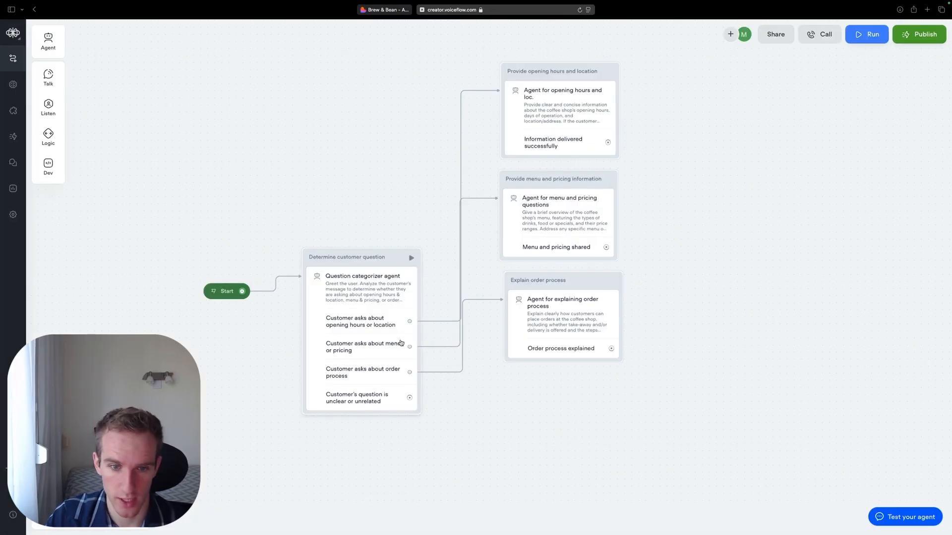
- Move the "Determine customer question" block higher on the canvas and space out the topic blocks to free room below
{"action": "left_click_drag", "start_coordinate": [519, 431], "coordinate": [500, 381]}
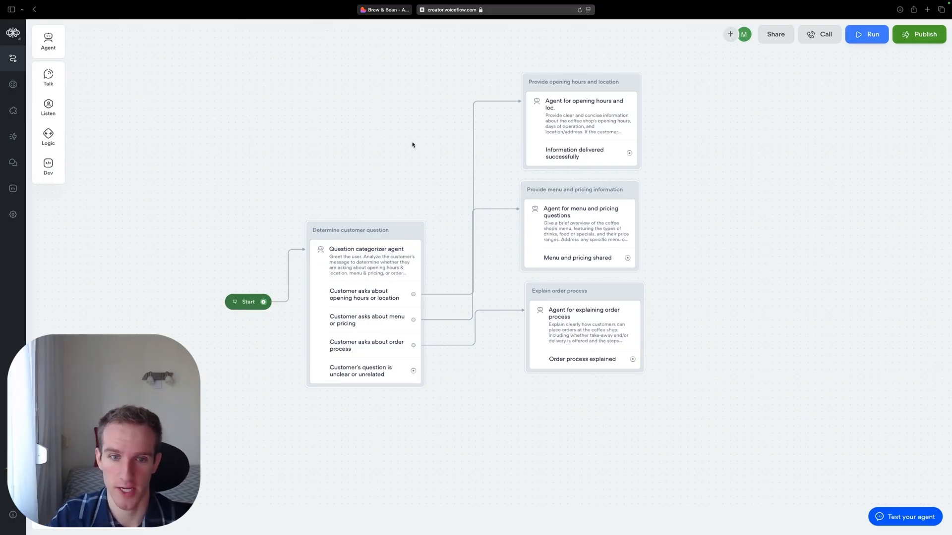
{"action": "left_click_drag", "start_coordinate": [402, 229], "coordinate": [400, 156]}
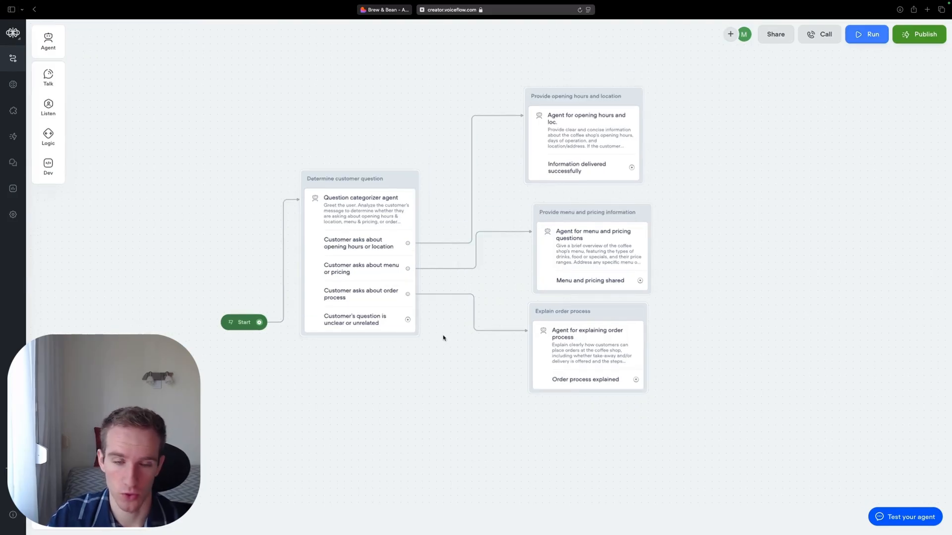
{"action": "left_click_drag", "start_coordinate": [386, 142], "coordinate": [379, 133]}
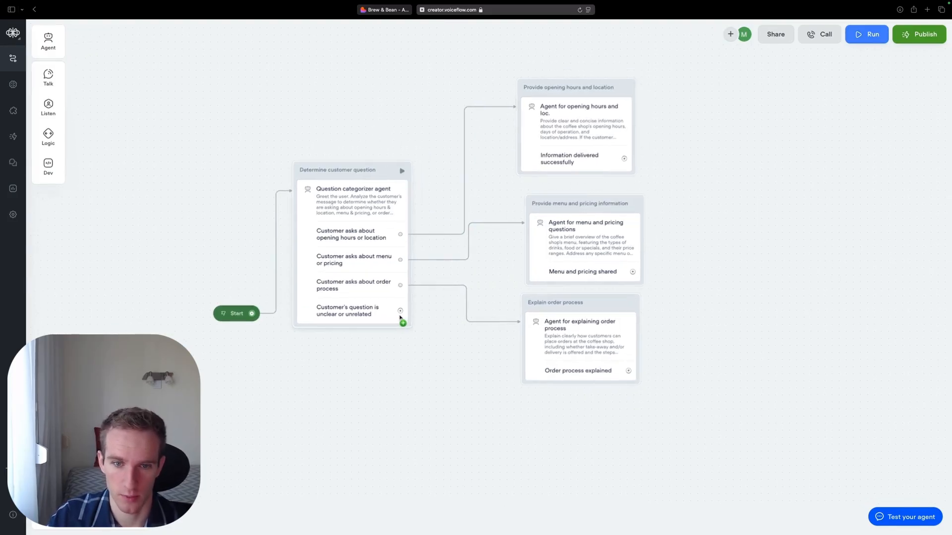
- Connect the "Customer's question is unclear or unrelated" exit to a new agent block beneath the order process block and name it "Clarify question"
{"action": "left_click_drag", "start_coordinate": [401, 313], "coordinate": [484, 433]}
{"action": "left_click", "coordinate": [514, 313]}
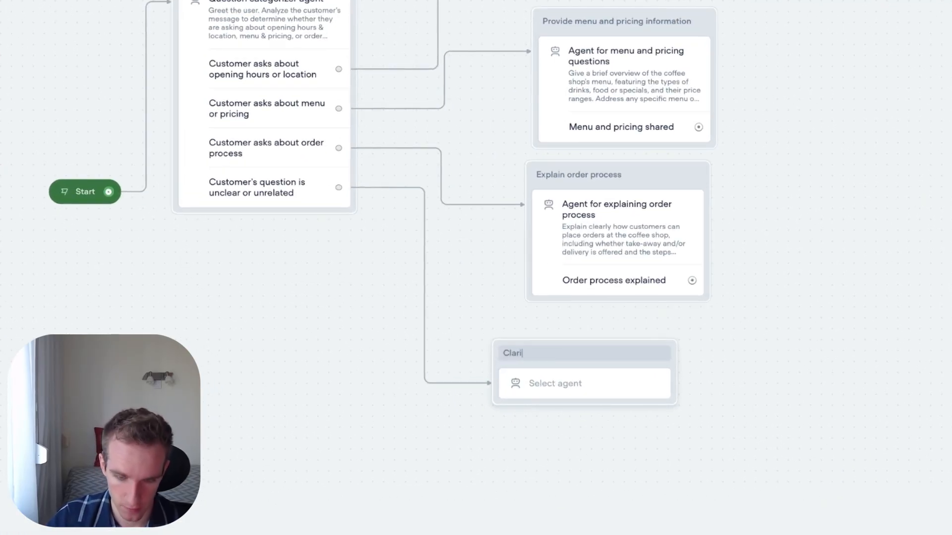
{"action": "type", "text": "Clarify questions"}
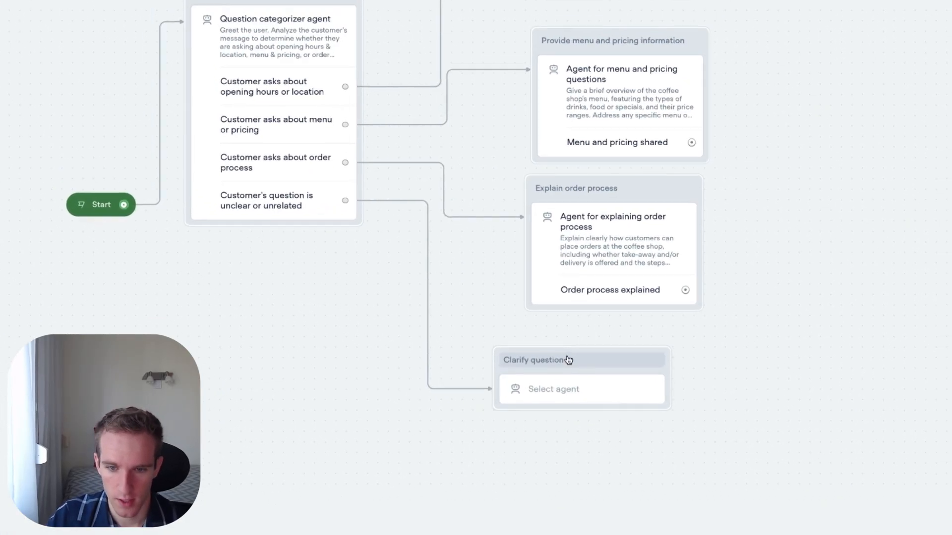
- Create "Agent for clarifying question" with instructions to politely ask the customer to clarify or choose opening hours/location, menu/pricing, or order process
{"action": "left_click", "coordinate": [562, 390]}
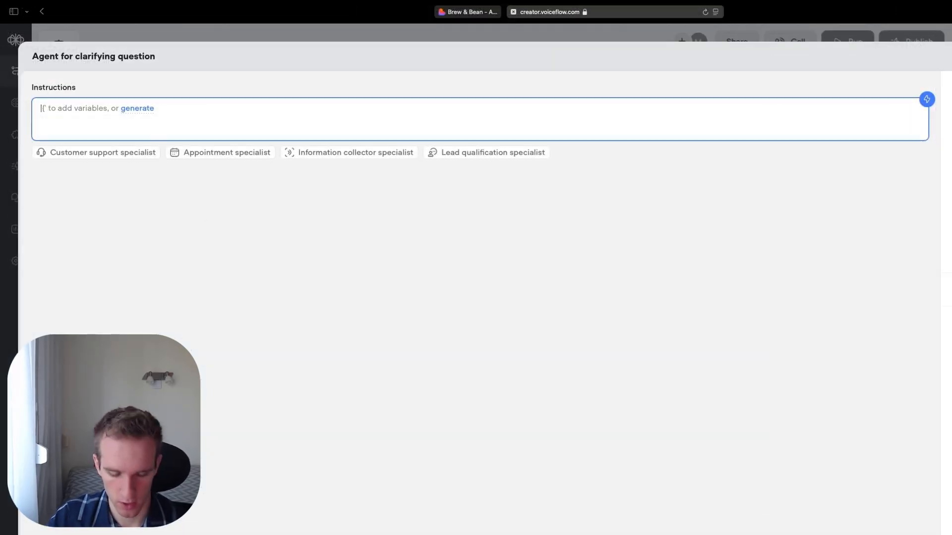
{"action": "type", "text": "Politely ask the customer to clarify their question or choose between opening hours/location, menu/pricing, or order process (take-away or delivery) so you can help them best."}
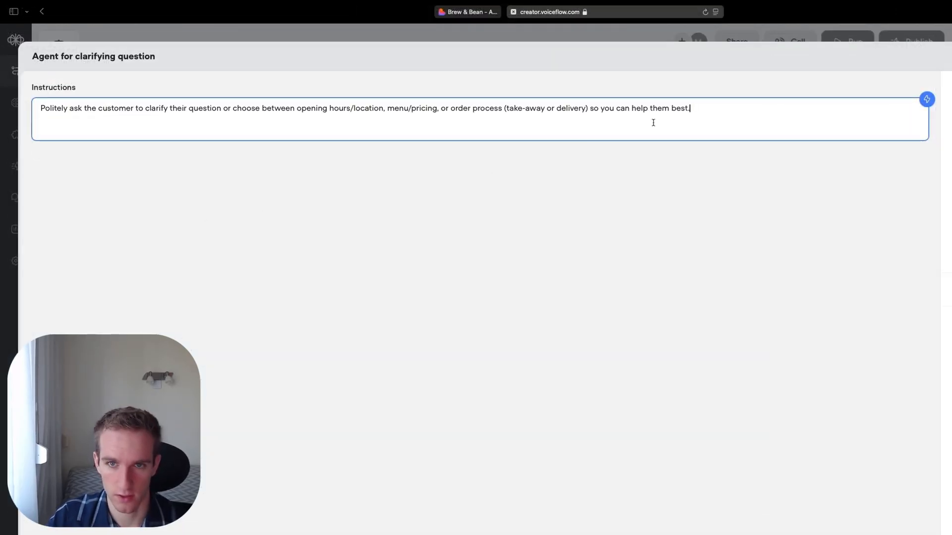
{"action": "left_click_drag", "start_coordinate": [693, 111], "coordinate": [2, 119]}
{"action": "left_click", "coordinate": [82, 308]}
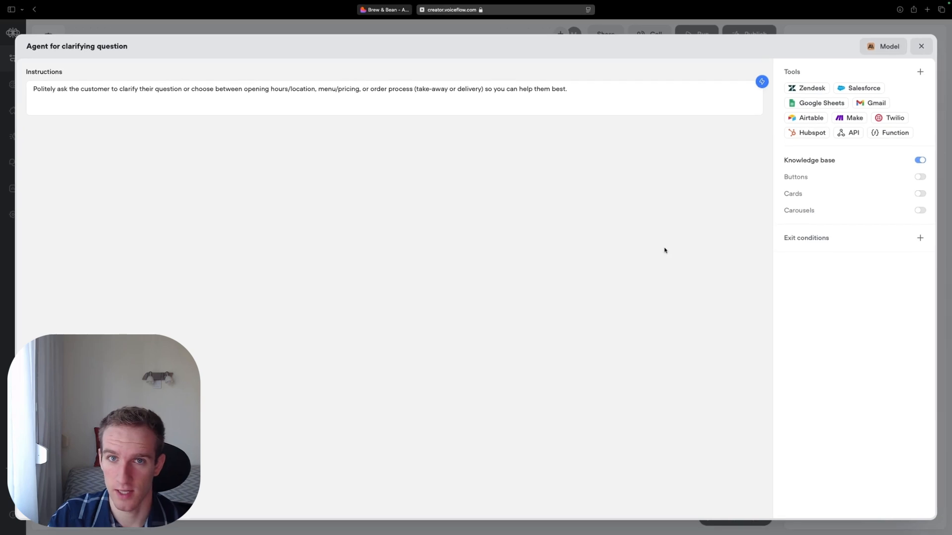
- Turn off the knowledge base and add the exit condition "Customer clarifies question", described as customer provides additional information clarifying the topic they need help with
{"action": "left_click", "coordinate": [920, 161]}
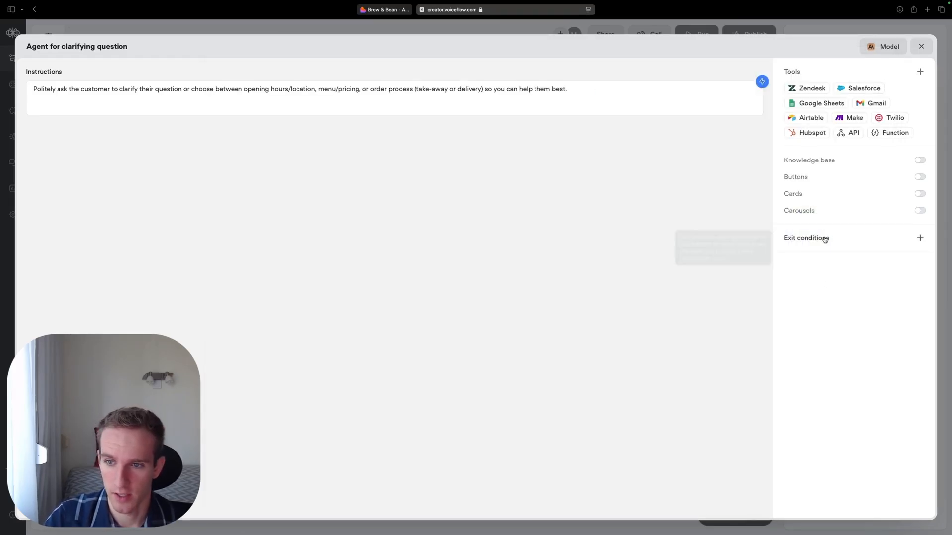
{"action": "left_click", "coordinate": [920, 238]}
{"action": "type", "text": "Customer clarifies question"}
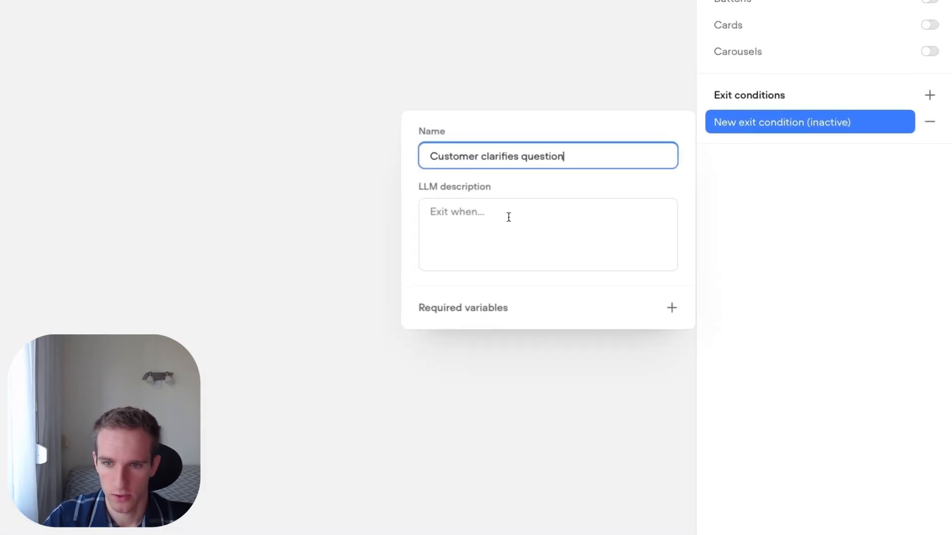
{"action": "left_click", "coordinate": [654, 314]}
{"action": "type", "text": "The customer provides additional information clarifying which topic they need help with."}
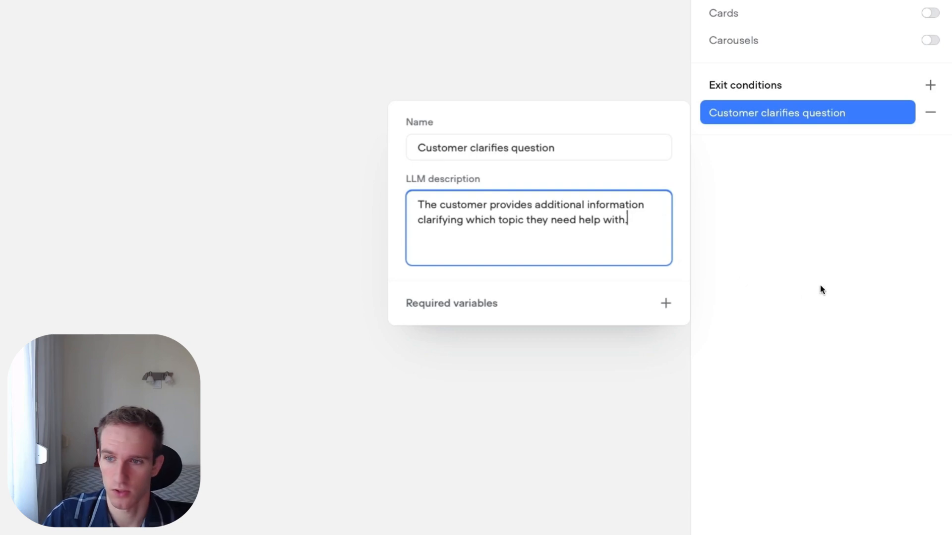
{"action": "left_click", "coordinate": [820, 289]}
- Add the exit condition "Customer's request remains unclear or unsupported" for requests still unclear or unrelated after prompting; close the agent editor
{"action": "left_click", "coordinate": [931, 85]}
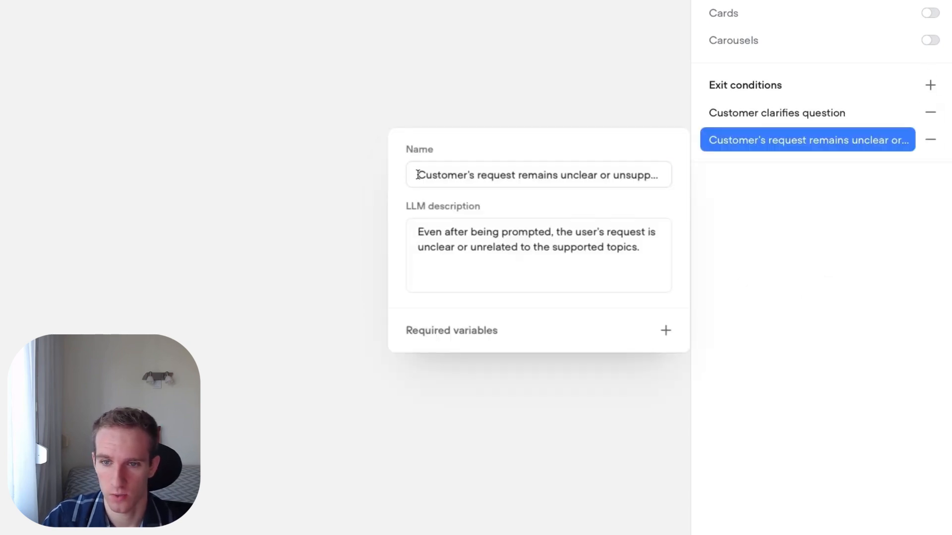
{"action": "mouse_move", "coordinate": [417, 175]}
{"action": "left_mouse_down"}
{"action": "mouse_move", "coordinate": [709, 171]}
{"action": "mouse_move", "coordinate": [419, 170]}
{"action": "left_mouse_up"}
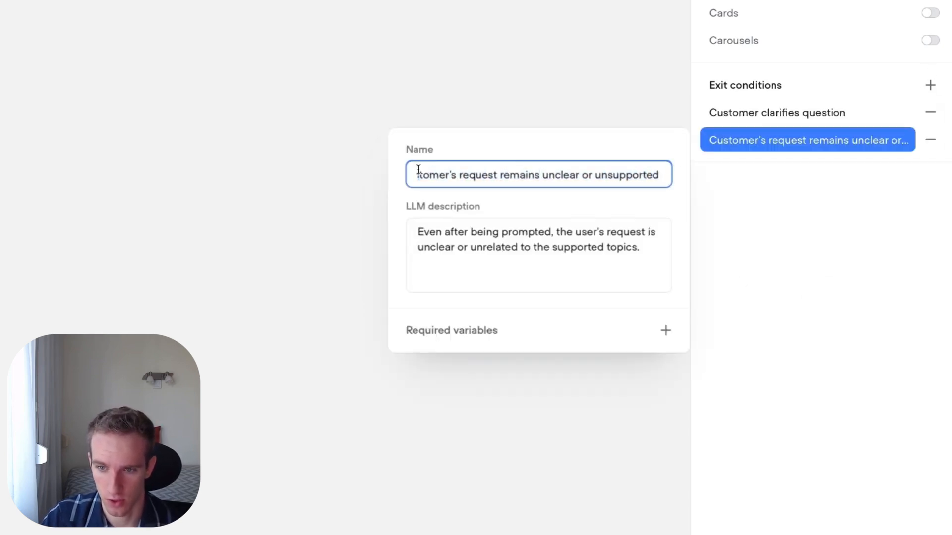
{"action": "left_click", "coordinate": [177, 221]}
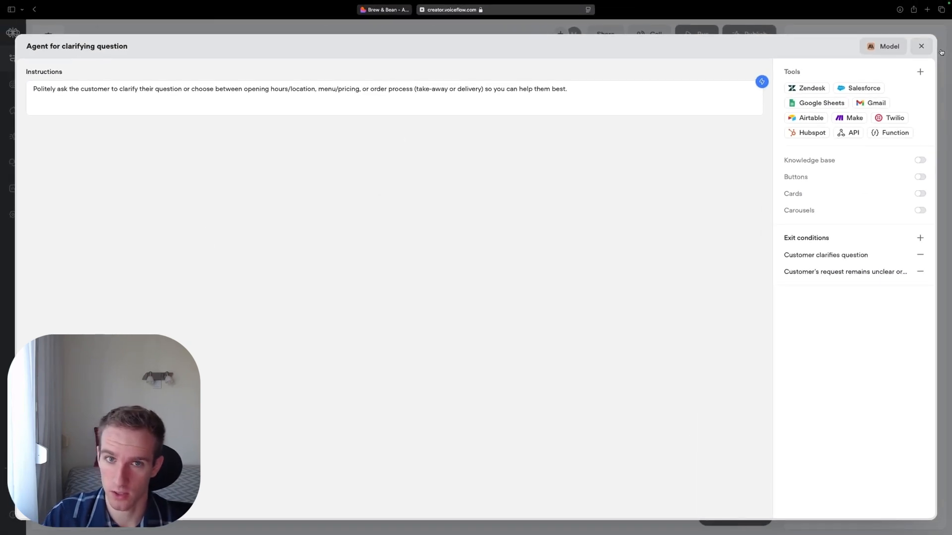
{"action": "left_click", "coordinate": [921, 46]}
- Connect the "Customer clarifies question" exit back to the "Determine customer question" block
{"action": "left_click", "coordinate": [576, 294]}
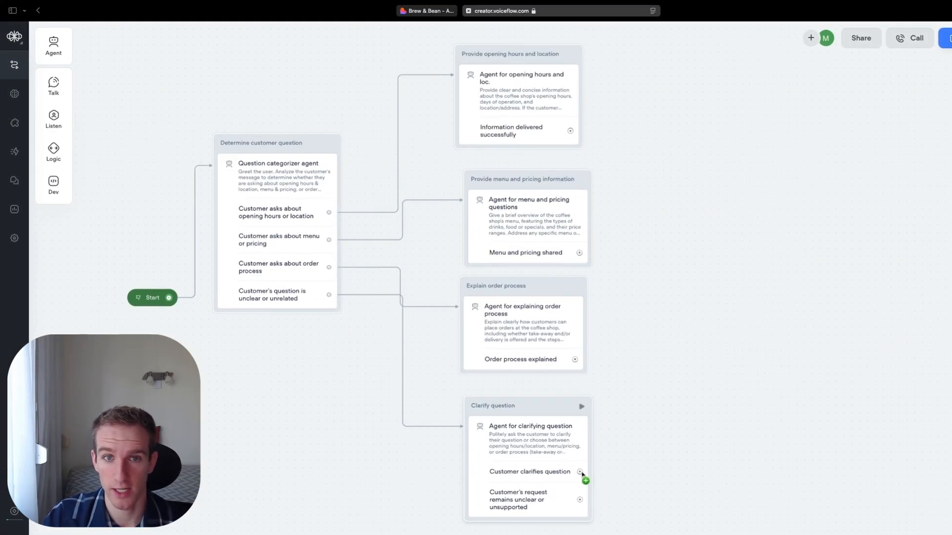
{"action": "left_click_drag", "start_coordinate": [582, 474], "coordinate": [363, 164]}
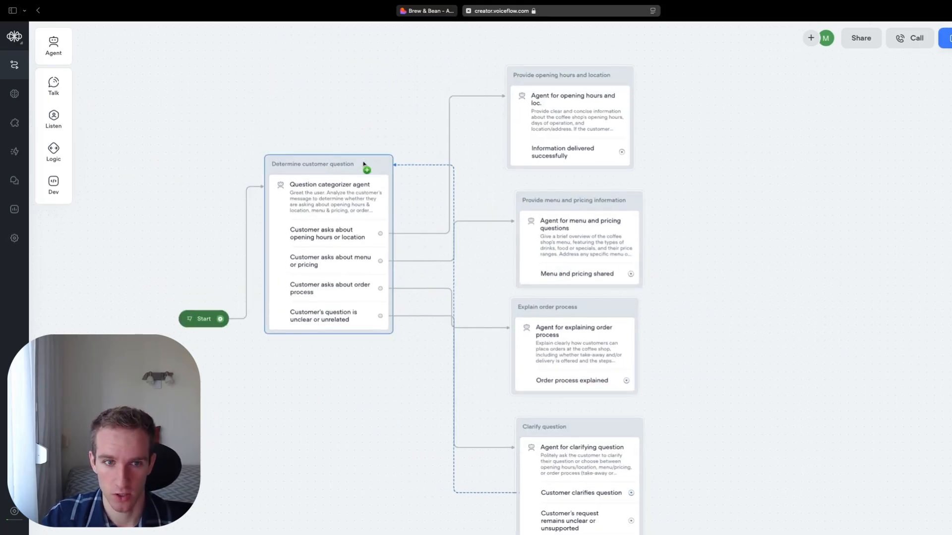
{"action": "left_click_drag", "start_coordinate": [363, 165], "coordinate": [368, 167]}
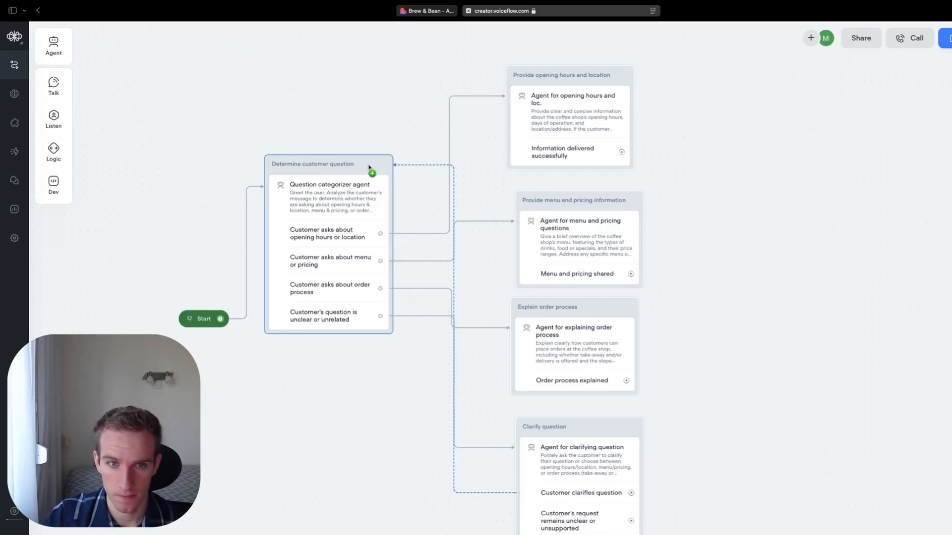
{"action": "left_click_drag", "start_coordinate": [368, 167], "coordinate": [372, 169]}
{"action": "left_click", "coordinate": [710, 281]}
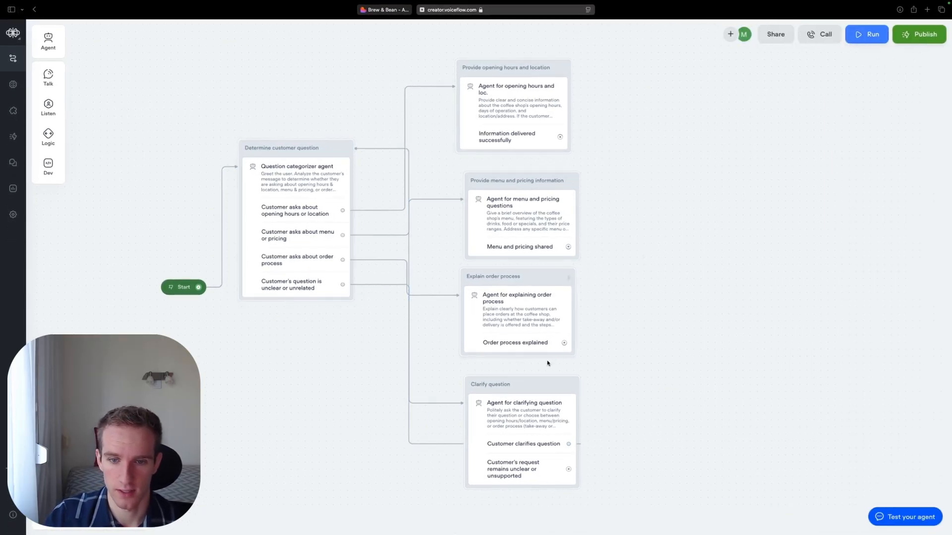
- Spread the agent blocks apart and color the three topic answer blocks green and the "Clarify question" block light red
{"action": "left_click_drag", "start_coordinate": [534, 386], "coordinate": [556, 386]}
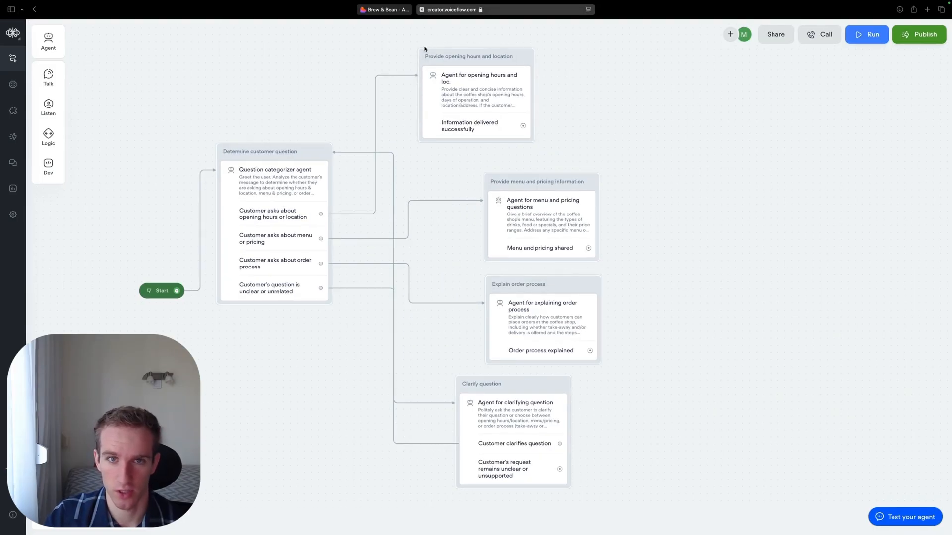
{"action": "right_click", "coordinate": [423, 51]}
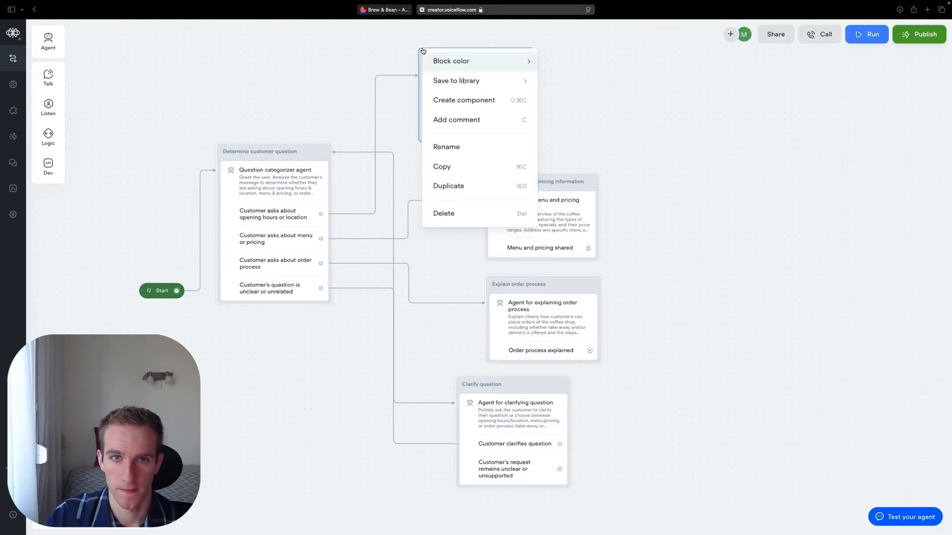
{"action": "mouse_move", "coordinate": [453, 63]}
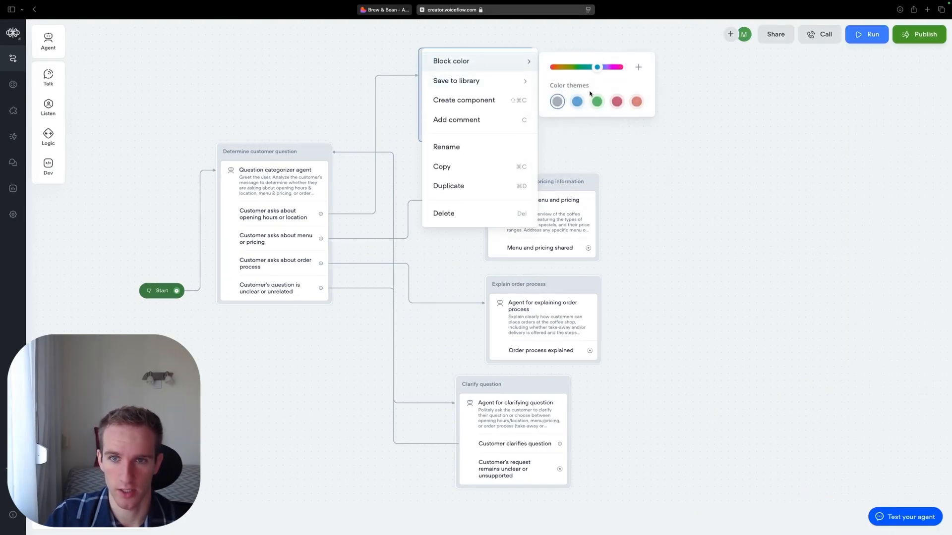
{"action": "left_click", "coordinate": [597, 101]}
{"action": "left_click", "coordinate": [683, 177]}
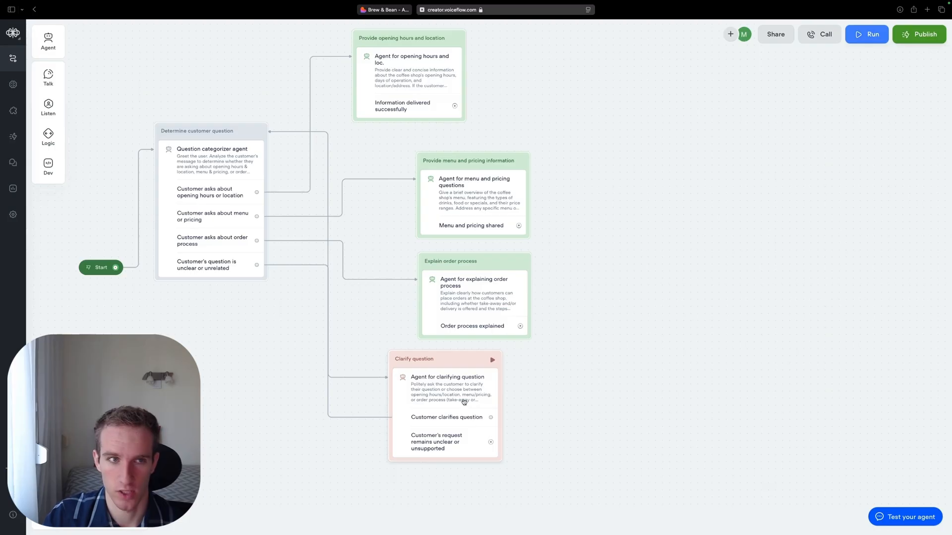
- Connect the "Customer clarifies question" exit to a new agent block beside the topic blocks and name it "Unsupported request handling"
{"action": "left_click_drag", "start_coordinate": [490, 417], "coordinate": [661, 148]}
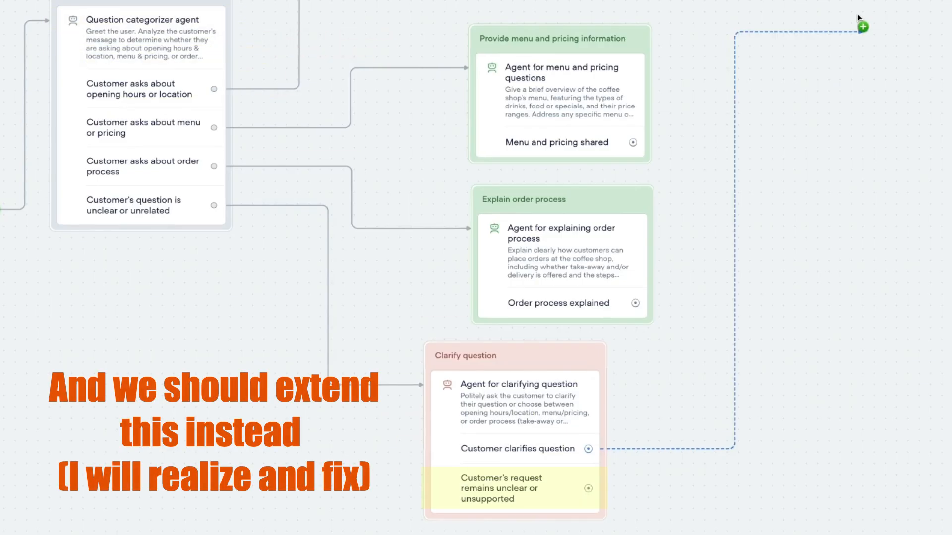
{"action": "left_click_drag", "start_coordinate": [858, 13], "coordinate": [652, 142]}
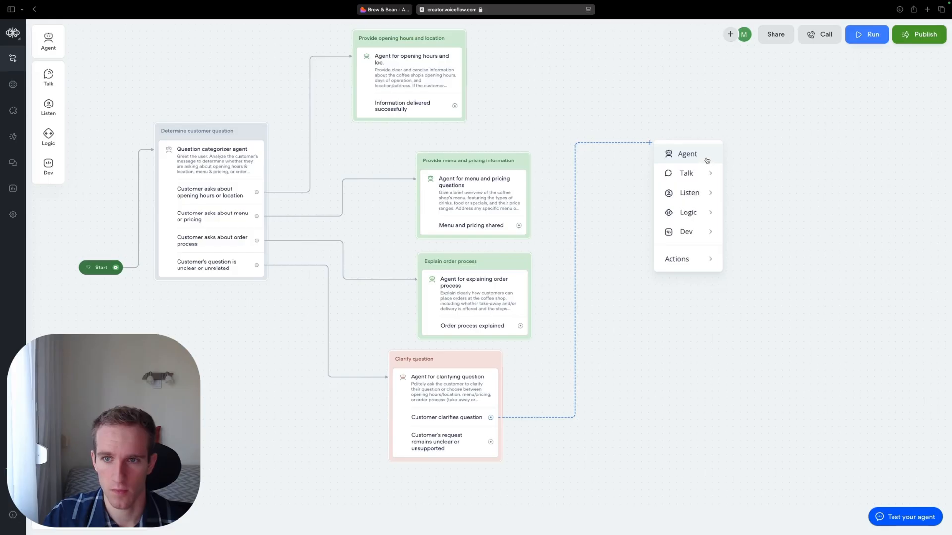
{"action": "left_click", "coordinate": [706, 156]}
{"action": "type", "text": "Unsup"}
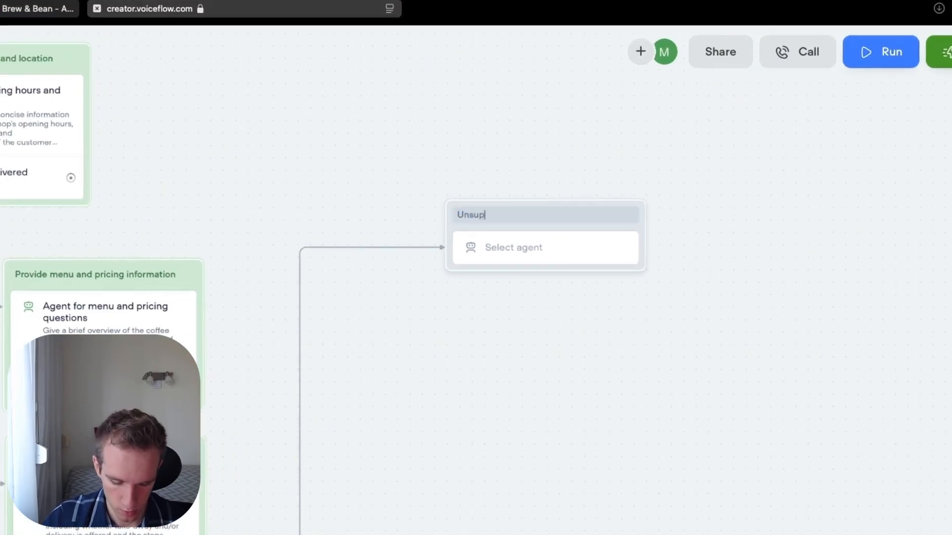
{"action": "type", "text": "ported request handling"}
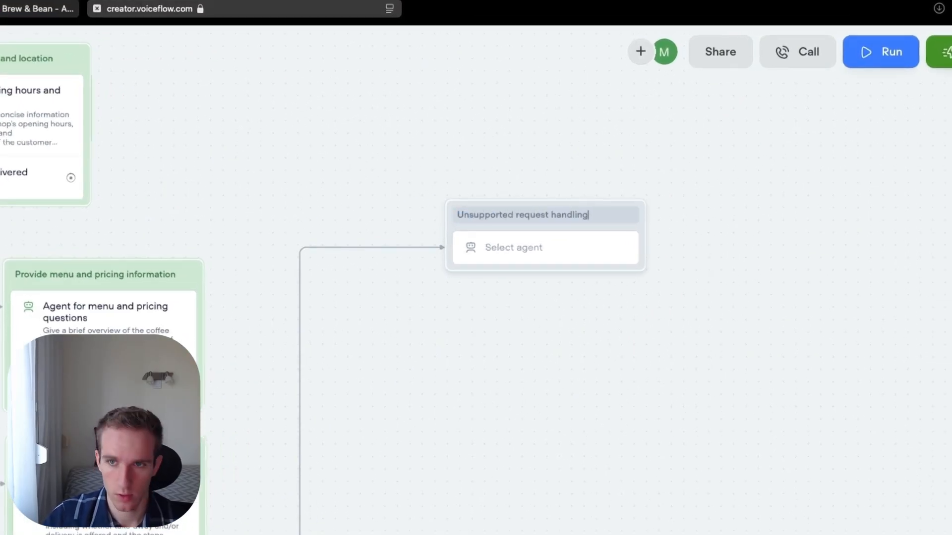
- Create a new agent in the "Unsupported request handling" block and name it "Agent for handling unsupported requests"
{"action": "left_click", "coordinate": [514, 250]}
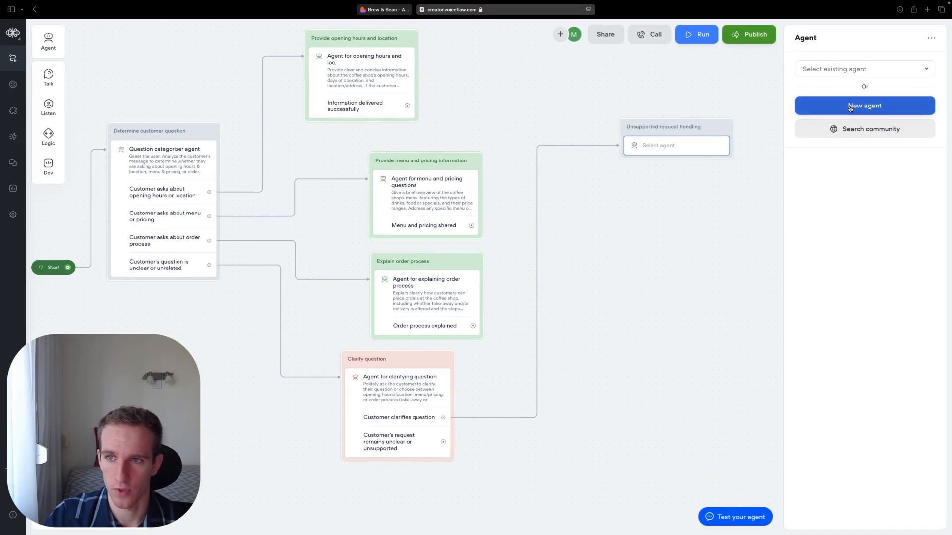
{"action": "left_click", "coordinate": [850, 108]}
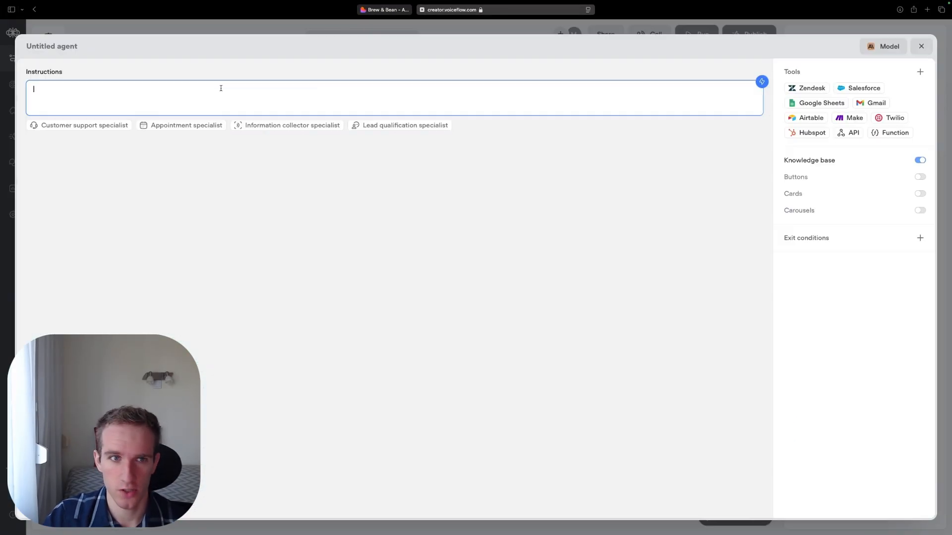
{"action": "left_click", "coordinate": [62, 48]}
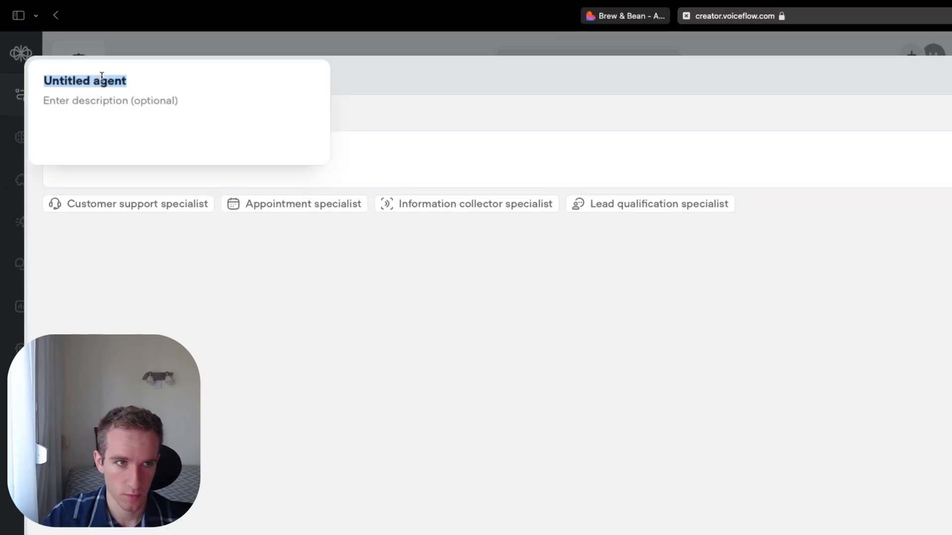
{"action": "type", "text": "Agent for handling unsupported r"}
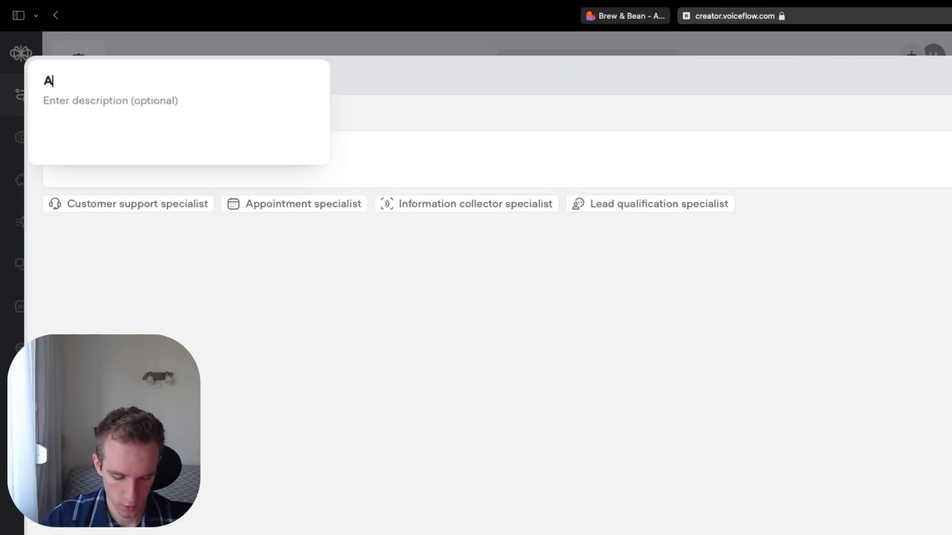
{"action": "type", "text": "equest"}
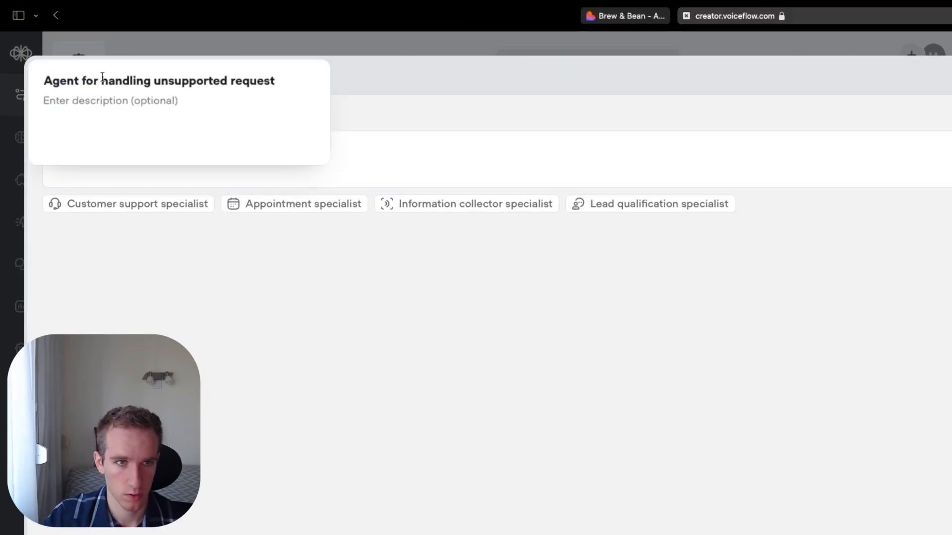
{"action": "type", "text": "s"}
{"action": "key", "text": "Return"}
- Paste instructions to apologize, explain that only opening hours/location, menu/pricing and order process questions are supported, and suggest contacting staff for other inquiries
{"action": "type", "text": "Apologize respectfully and explain that you can currently only assist with questions about opening hours/location, menu/pricing, or order process (take-away or delivery). Suggest contacting staff for other inquiries."}
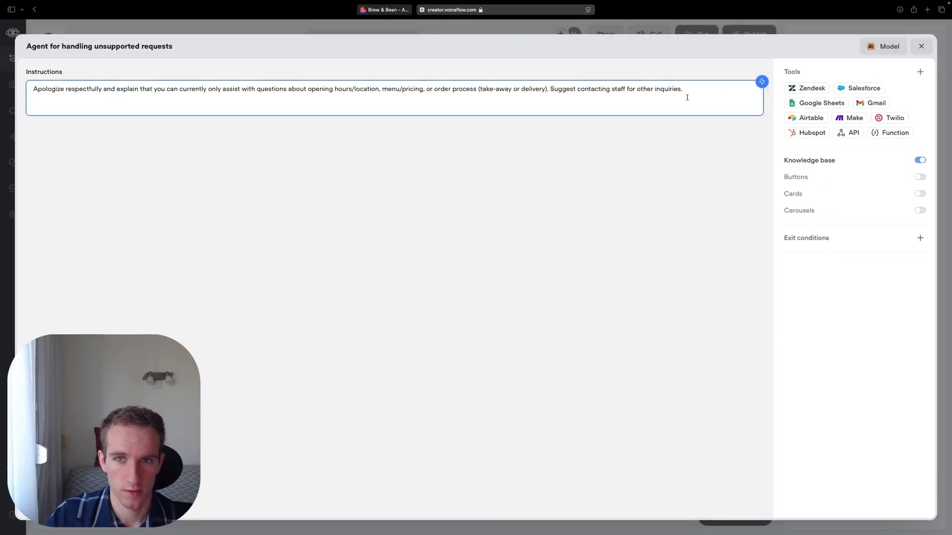
{"action": "left_click_drag", "start_coordinate": [687, 97], "coordinate": [32, 89]}
{"action": "left_click", "coordinate": [624, 228]}
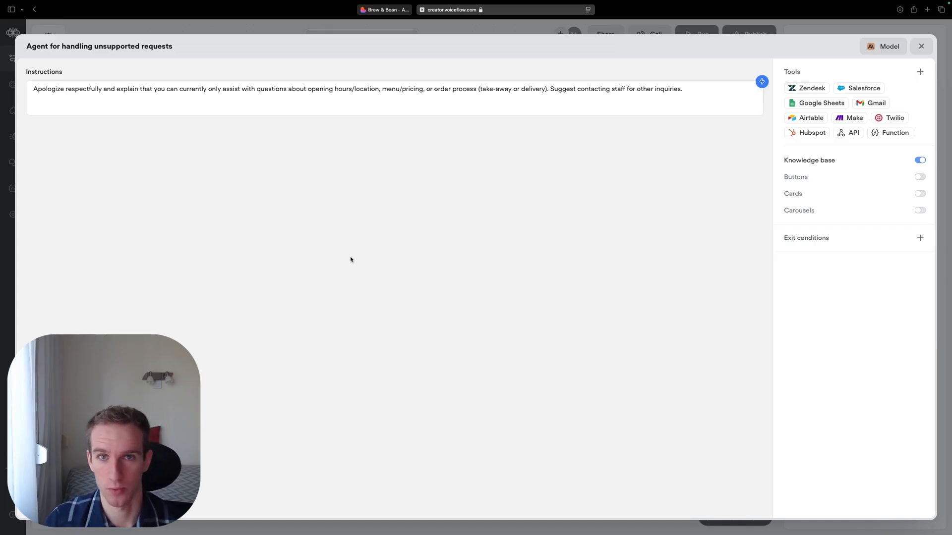
- Add the exit condition "Unsupported request explained" with the description "The user understands the bot's limitations and the flow ends."
{"action": "left_click", "coordinate": [920, 238]}
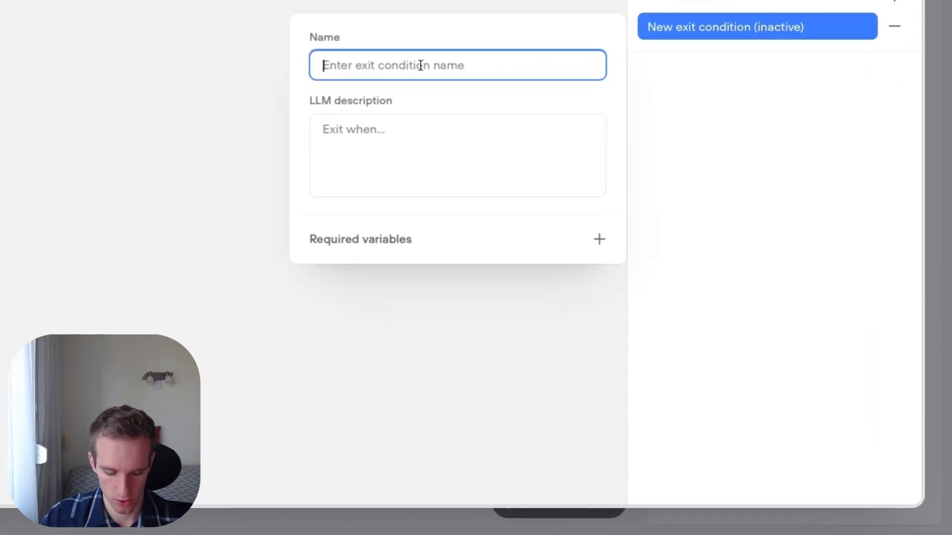
{"action": "type", "text": "Unsupported request explained"}
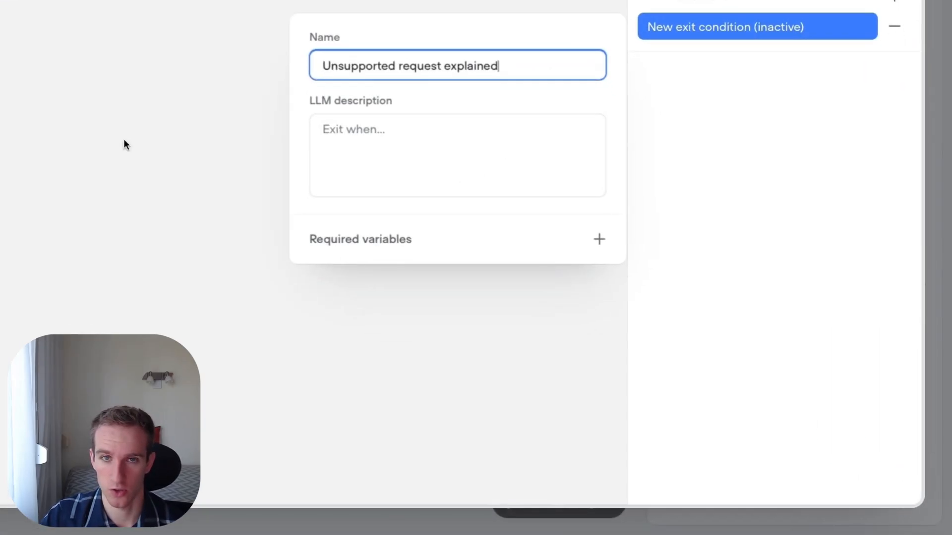
{"action": "left_click", "coordinate": [412, 147]}
{"action": "type", "text": "The user understands the bot's limitations and the flow ends."}
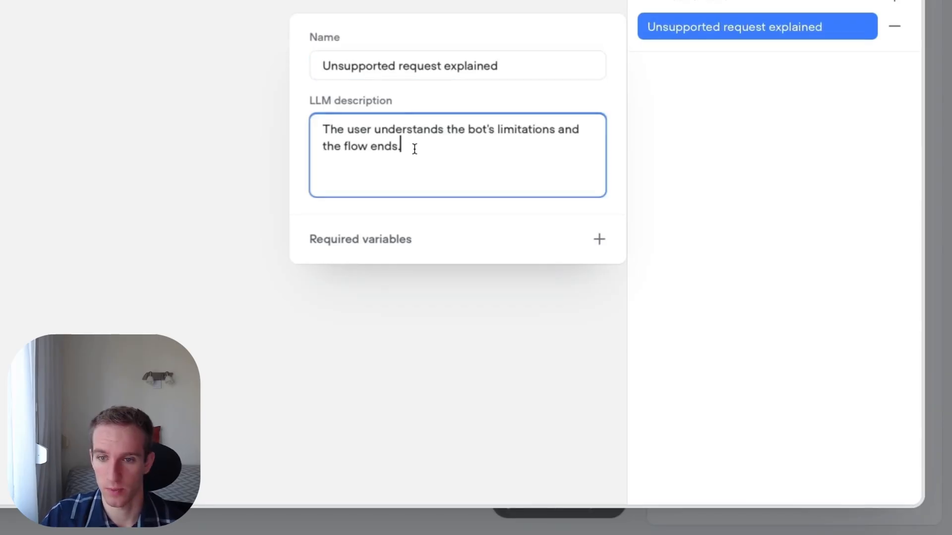
- Finish the "Unsupported request explained" exit condition and close the editor of the agent for handling unsupported requests
{"action": "key", "text": "super+a"}
{"action": "left_click", "coordinate": [437, 165]}
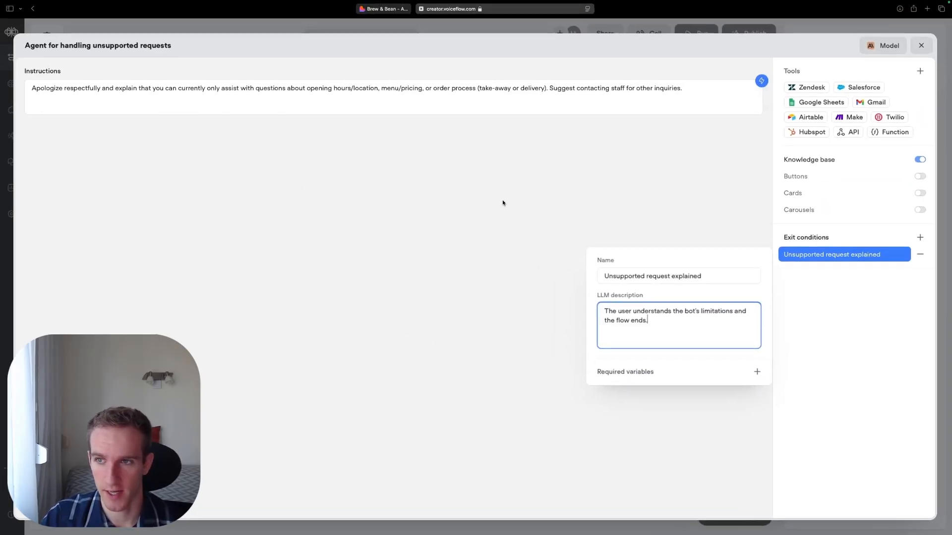
{"action": "left_click", "coordinate": [504, 204]}
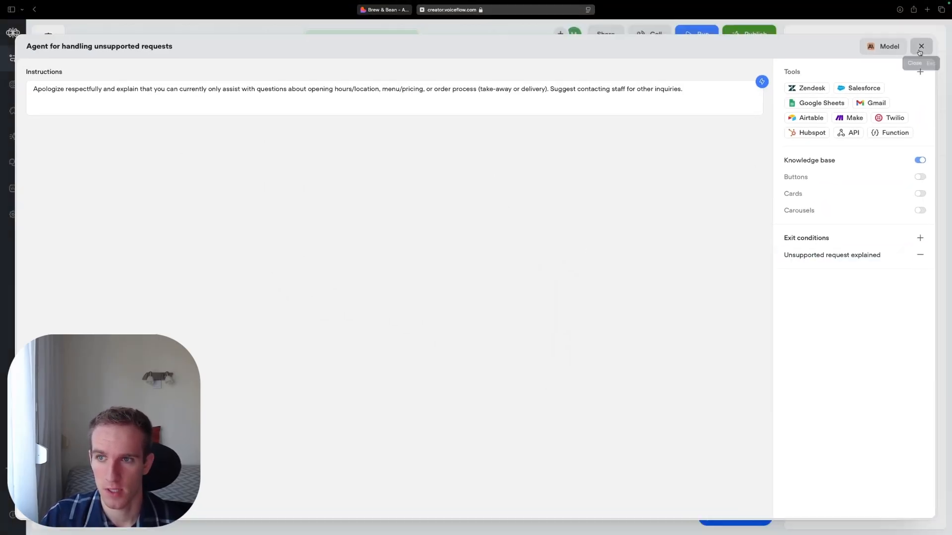
{"action": "left_click", "coordinate": [921, 46]}
{"action": "left_click", "coordinate": [593, 288]}
- Set the block color of the "Unsupported request handling" block to the pinkish-red color theme
{"action": "left_click", "coordinate": [634, 139]}
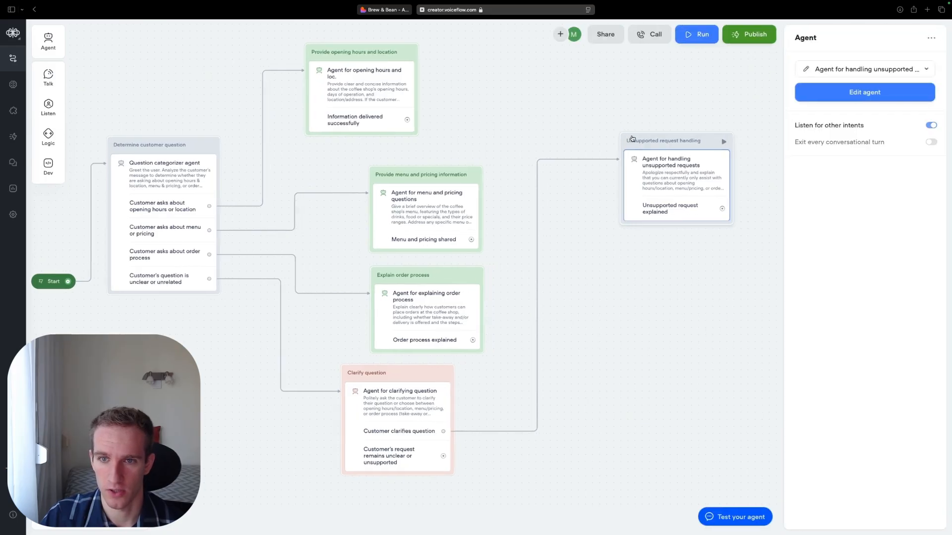
{"action": "right_click", "coordinate": [634, 139]}
{"action": "mouse_move", "coordinate": [729, 148]}
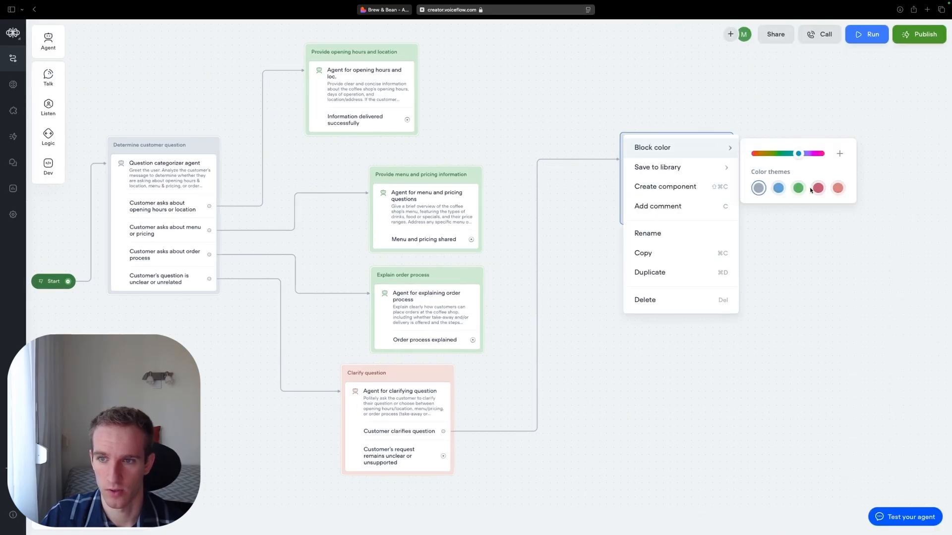
{"action": "left_click", "coordinate": [818, 188]}
{"action": "left_click", "coordinate": [645, 365]}
- Move the "Unsupported request handling" block slightly closer to the topic blocks on the canvas
{"action": "scroll", "coordinate": [644, 365], "scroll_direction": "down", "scroll_amount": 2}
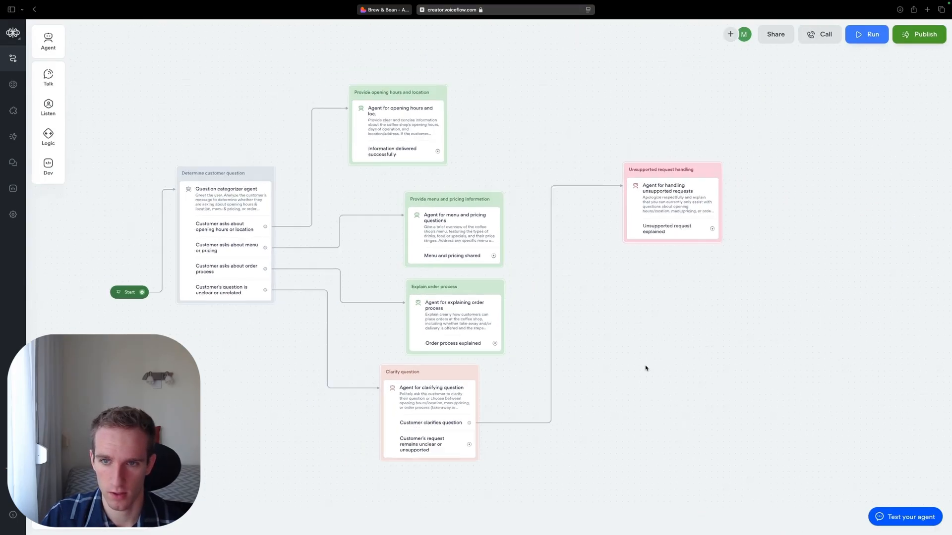
{"action": "scroll", "coordinate": [646, 367], "scroll_direction": "down", "scroll_amount": 1}
{"action": "left_click_drag", "start_coordinate": [622, 342], "coordinate": [660, 347]}
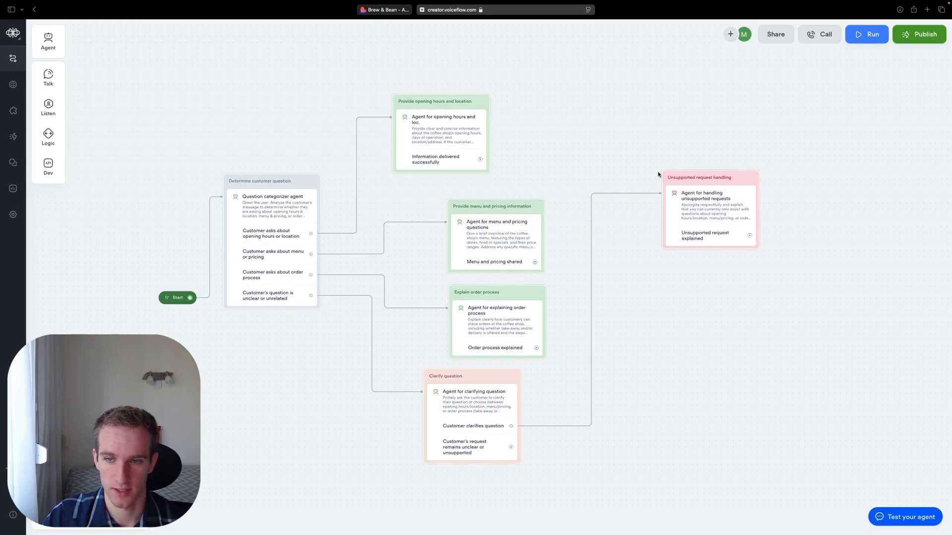
{"action": "left_click_drag", "start_coordinate": [676, 172], "coordinate": [644, 160]}
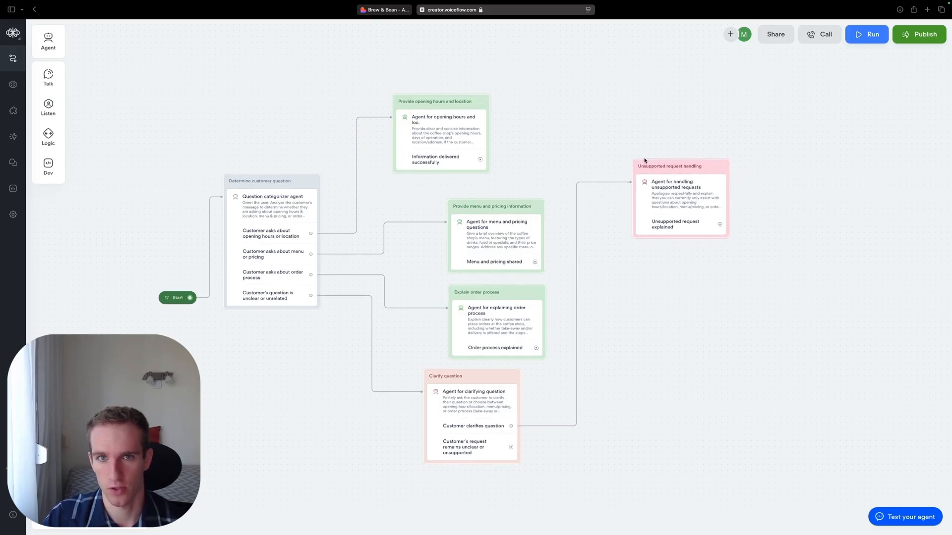
{"action": "left_click_drag", "start_coordinate": [666, 340], "coordinate": [669, 339]}
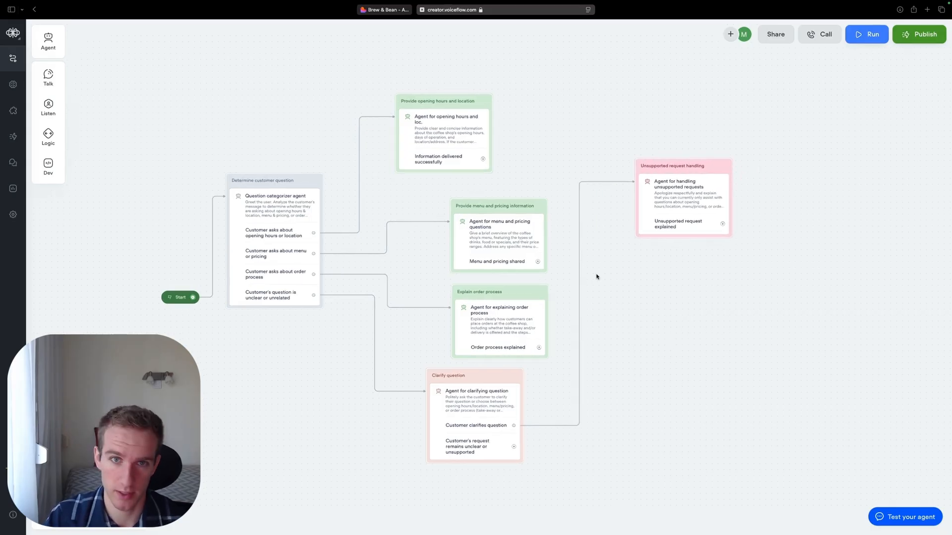
- Open the agent's test chat, switch to the Brew & Bean website and look up the latte price in the menu
{"action": "left_click", "coordinate": [887, 505]}
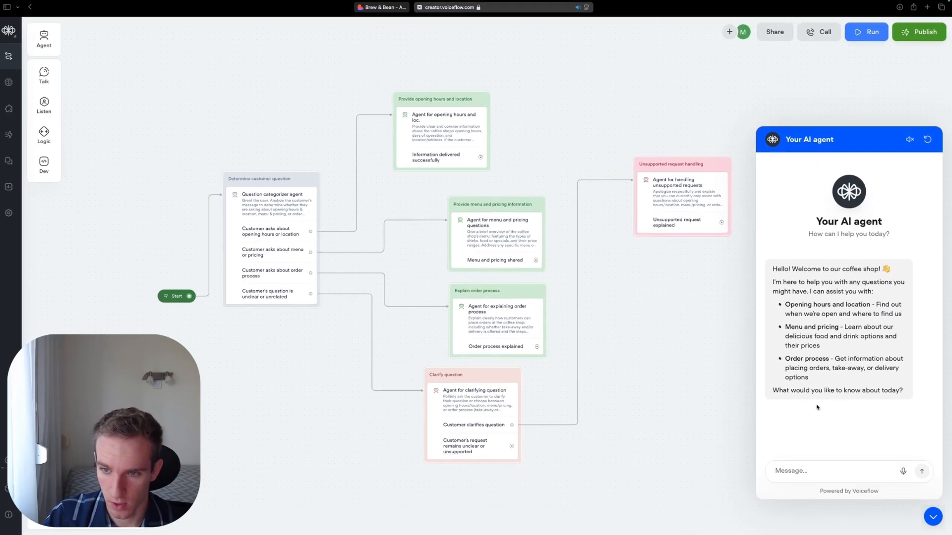
{"action": "left_click", "coordinate": [400, 10]}
{"action": "scroll", "coordinate": [347, 276], "scroll_direction": "down", "scroll_amount": 8}
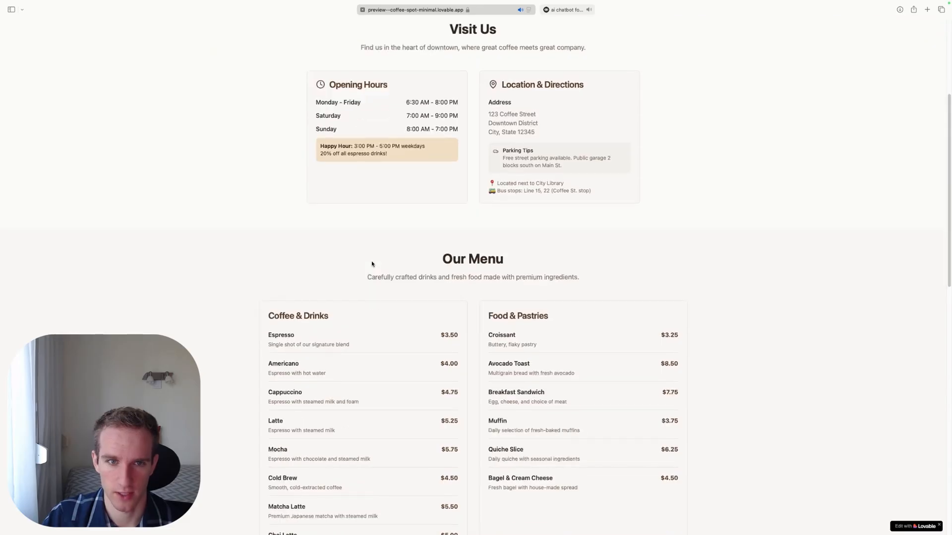
{"action": "left_click_drag", "start_coordinate": [269, 295], "coordinate": [466, 294]}
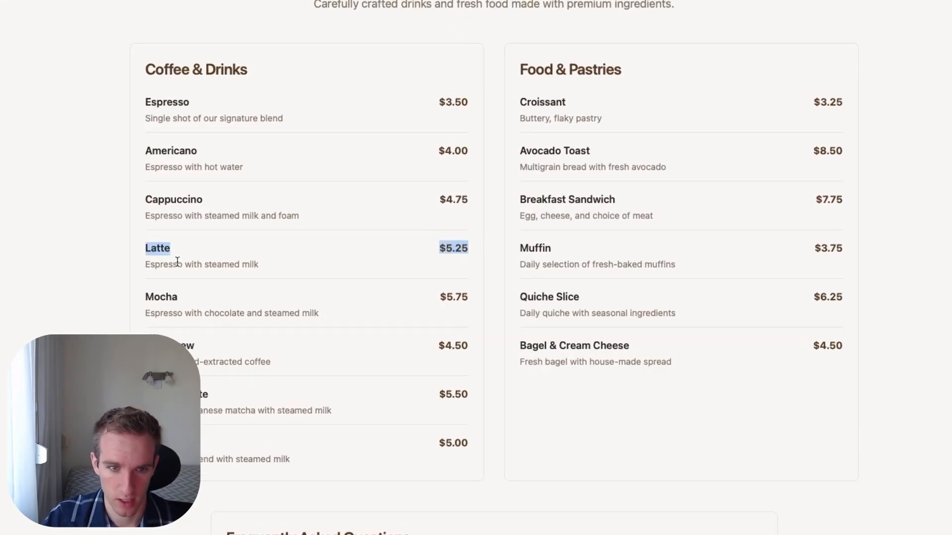
{"action": "double_click", "coordinate": [159, 247]}
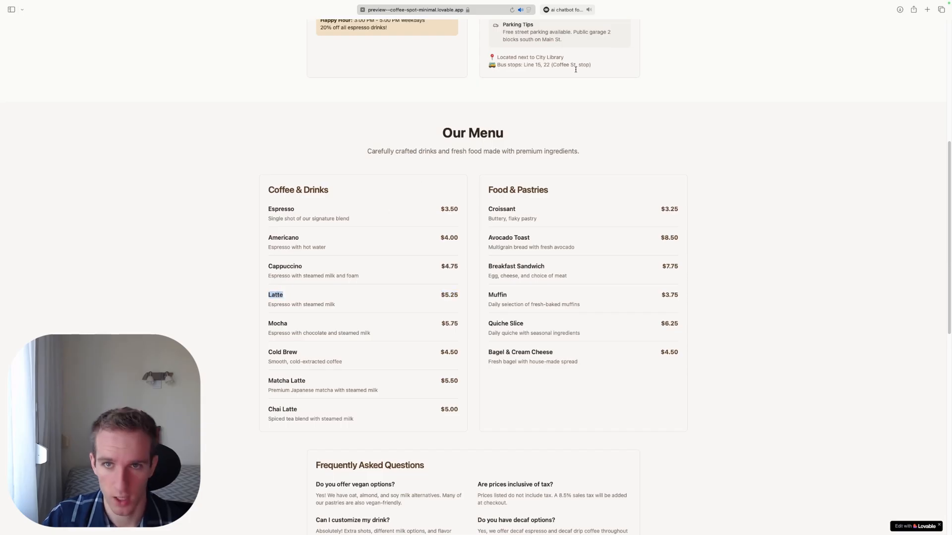
- Switch back to Voiceflow and send the test message "I just wanted to ask how much a latte would cost at your venue"
{"action": "left_click", "coordinate": [561, 11]}
{"action": "type", "text": "I just wanted to ask how m"}
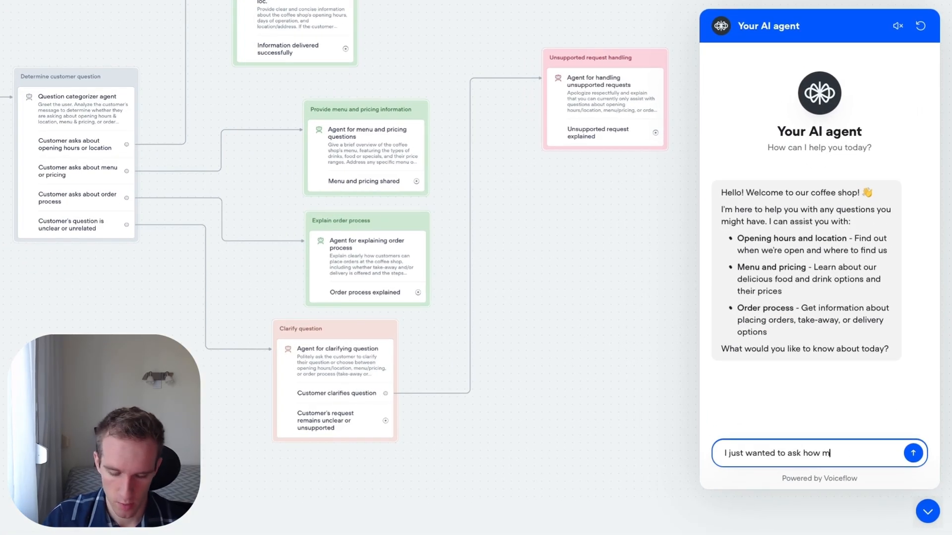
{"action": "type", "text": "uch a latte would cost at your venue"}
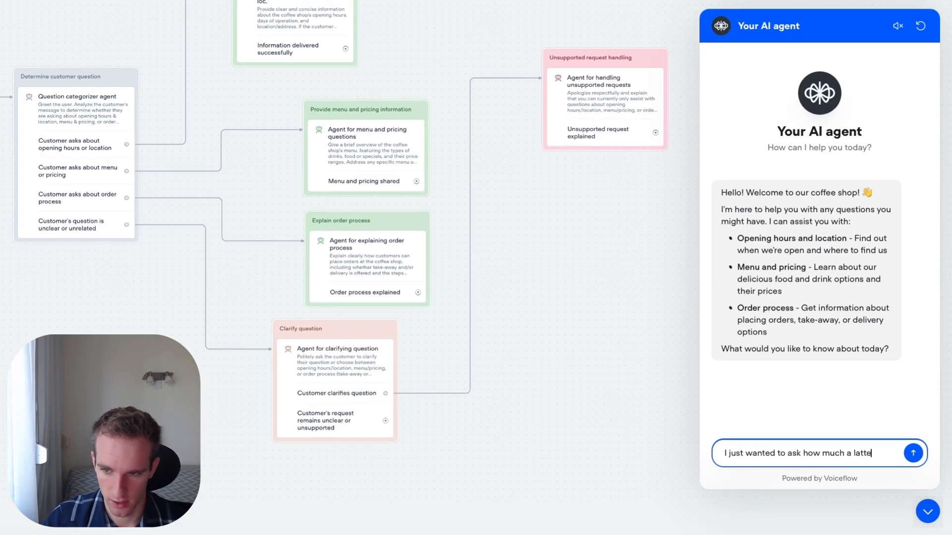
{"action": "key", "text": "Return"}
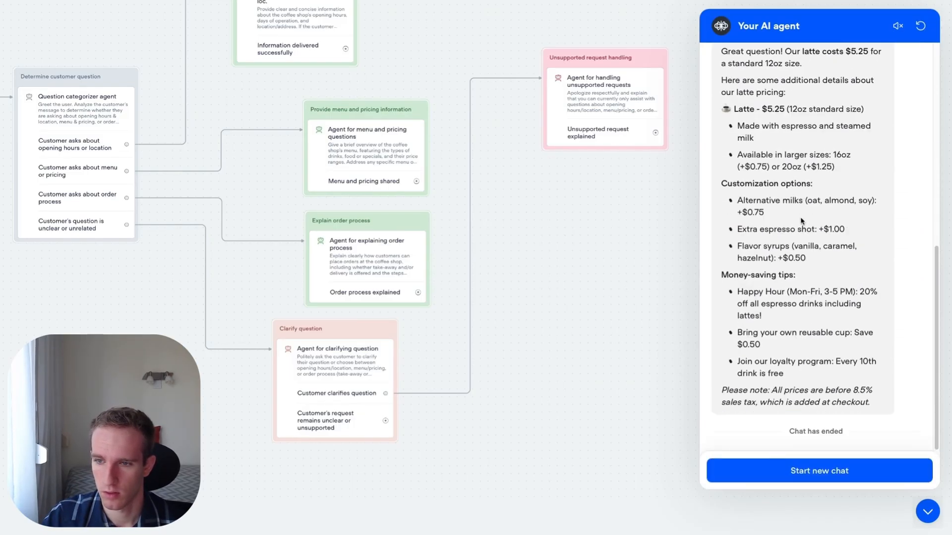
- Compare the chatbot's latte answer with the website menu and examine its happy hour tip
{"action": "scroll", "coordinate": [800, 216], "scroll_direction": "up", "scroll_amount": 2}
{"action": "triple_click", "coordinate": [812, 131]}
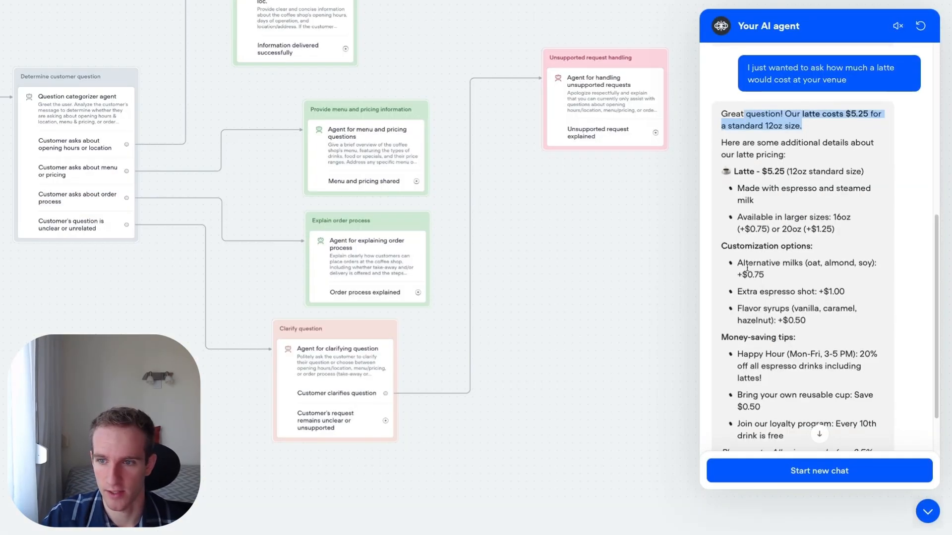
{"action": "scroll", "coordinate": [748, 271], "scroll_direction": "down", "scroll_amount": 1}
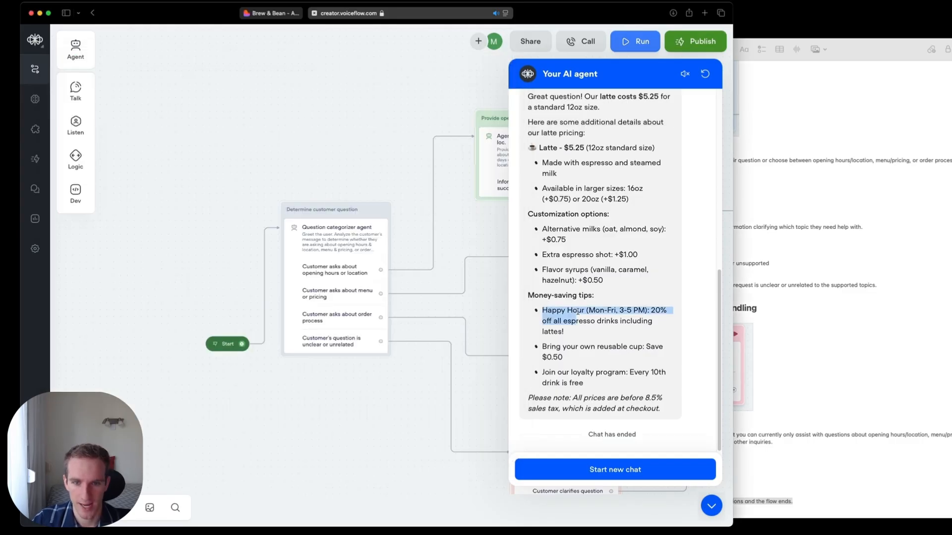
{"action": "left_click", "coordinate": [559, 310]}
{"action": "left_click_drag", "start_coordinate": [544, 312], "coordinate": [657, 313]}
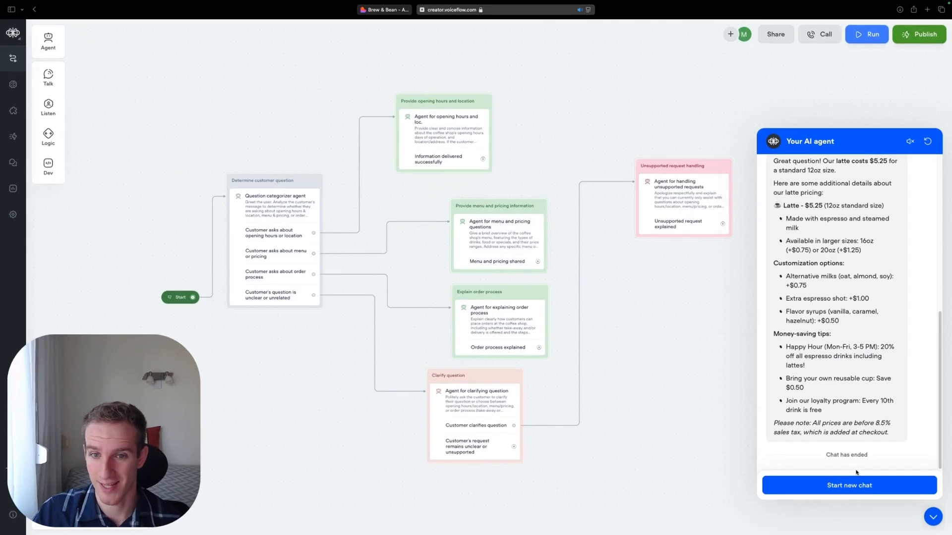
- Start a new test chat and send the unrelated message "why dogs are great animals"
{"action": "scroll", "coordinate": [521, 117], "scroll_direction": "down", "scroll_amount": 1}
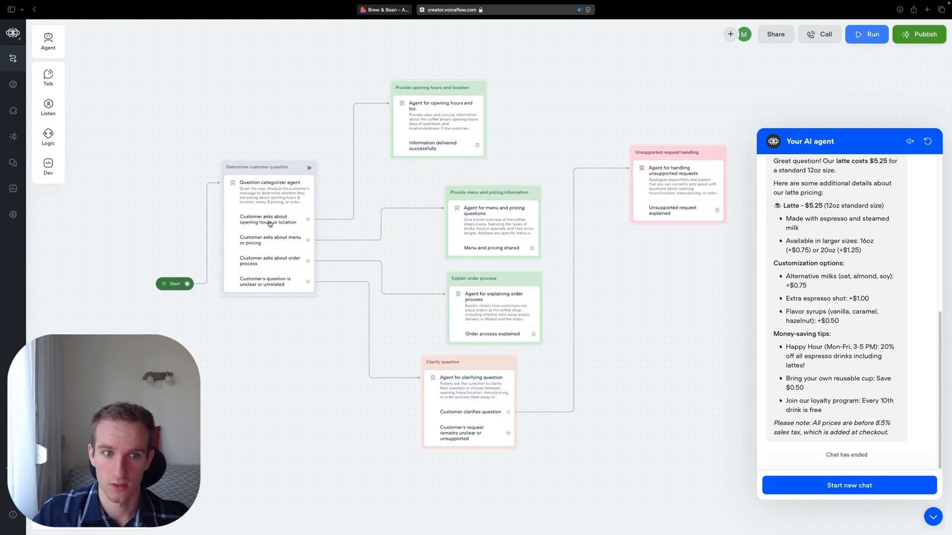
{"action": "scroll", "coordinate": [383, 217], "scroll_direction": "down", "scroll_amount": 1}
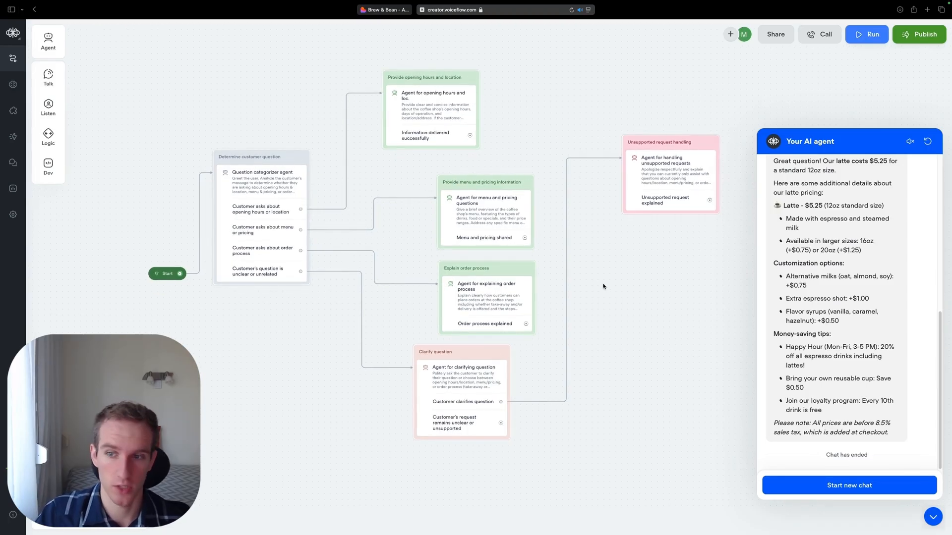
{"action": "left_click", "coordinate": [823, 486]}
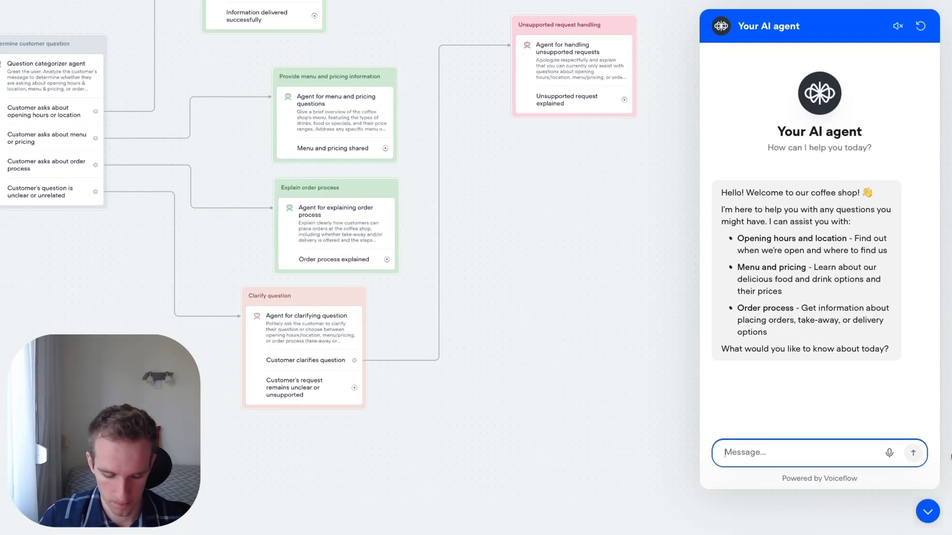
{"action": "type", "text": "why dogs are great animals"}
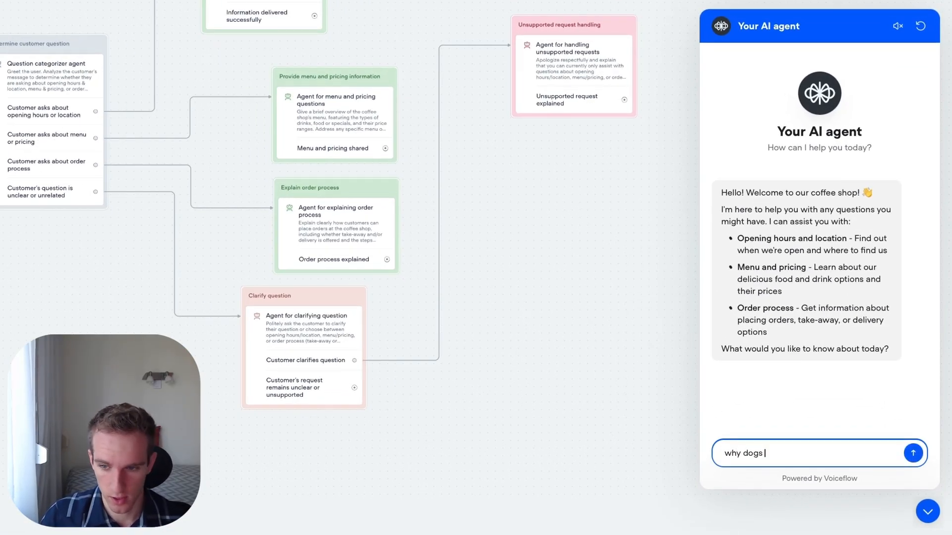
{"action": "key", "text": "Return"}
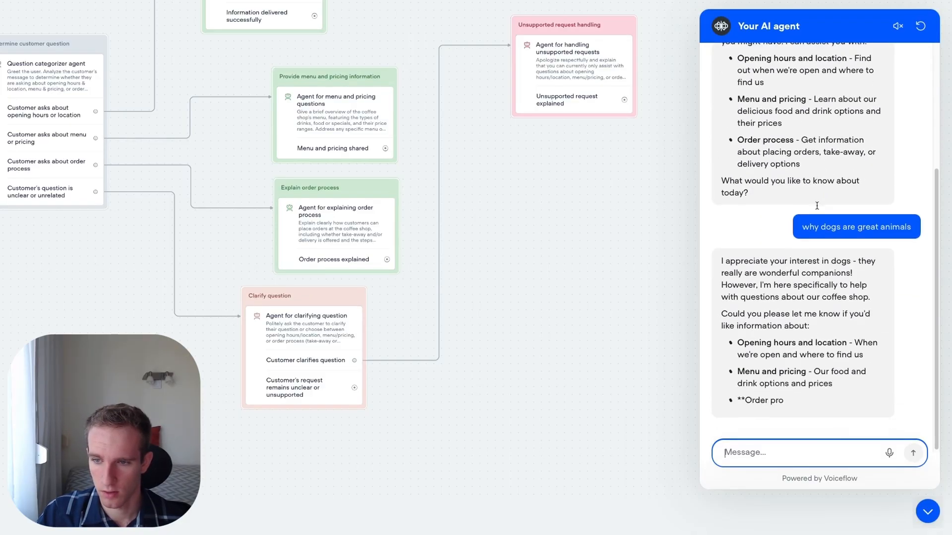
- Examine the chatbot's reply to the unrelated dog question, including the topics it offers help with
{"action": "left_click", "coordinate": [729, 222]}
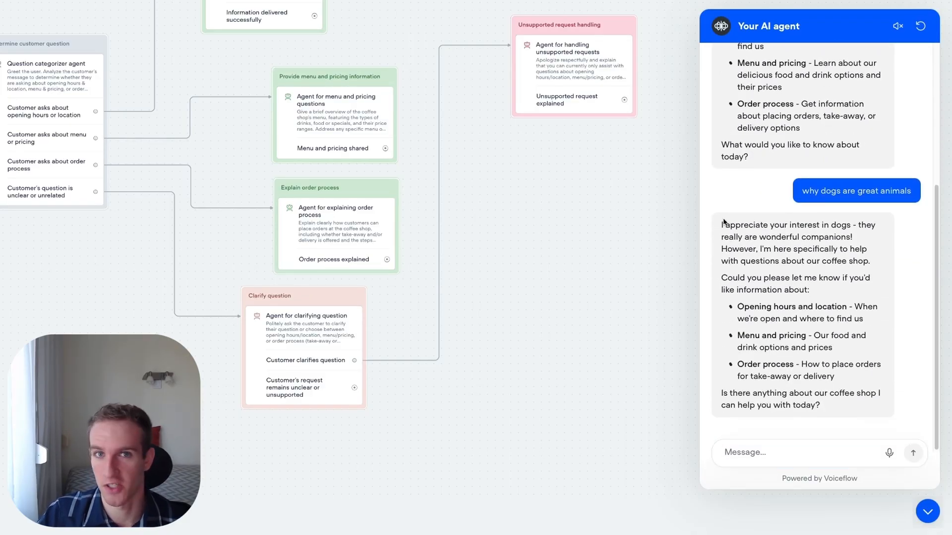
{"action": "left_click_drag", "start_coordinate": [722, 221], "coordinate": [819, 286]}
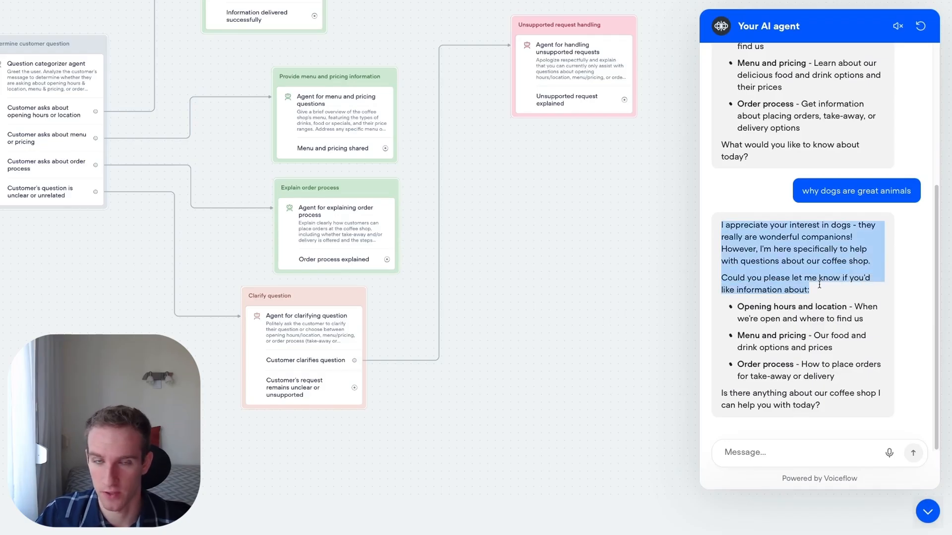
{"action": "left_click", "coordinate": [788, 250]}
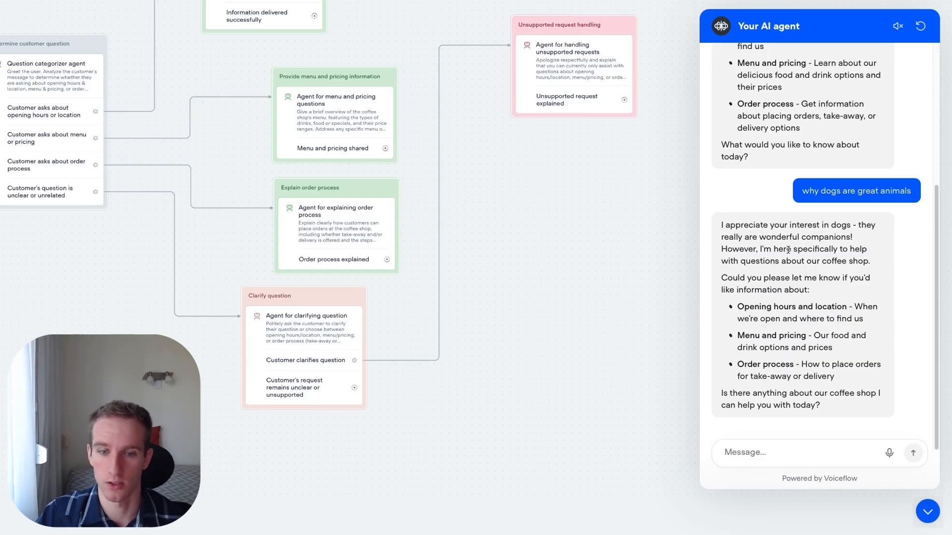
{"action": "left_click_drag", "start_coordinate": [848, 381], "coordinate": [738, 306]}
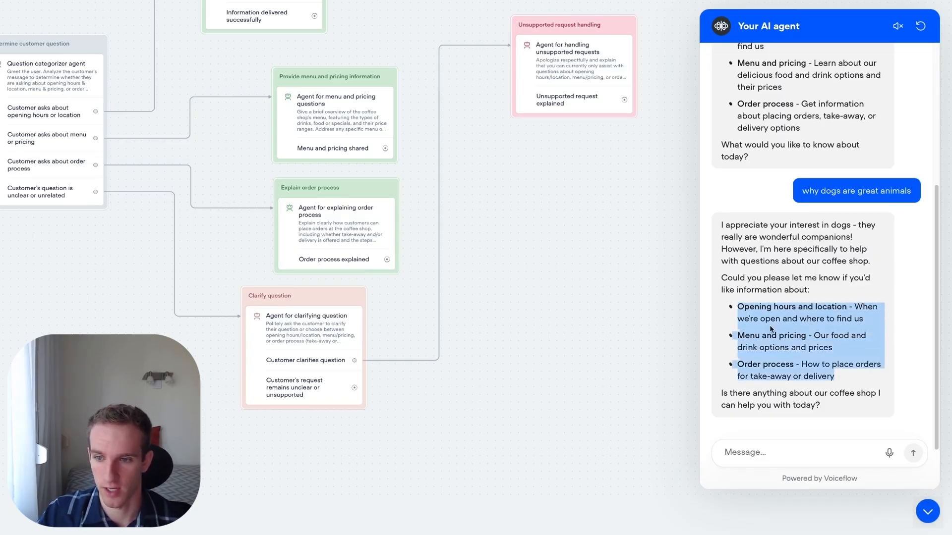
- Send the follow-up message "oh sorry I wanted to ask how I can get to your location by car"
{"action": "left_click", "coordinate": [785, 448]}
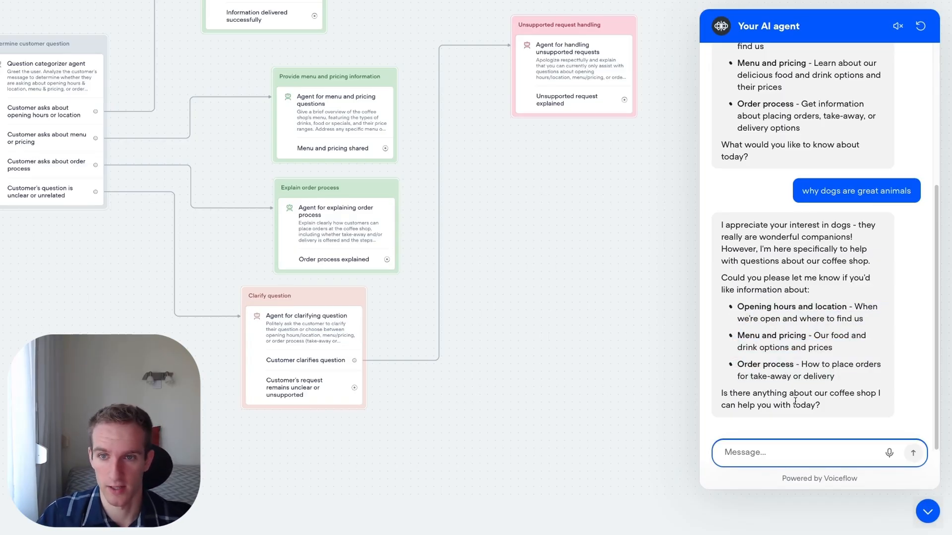
{"action": "type", "text": "oh "}
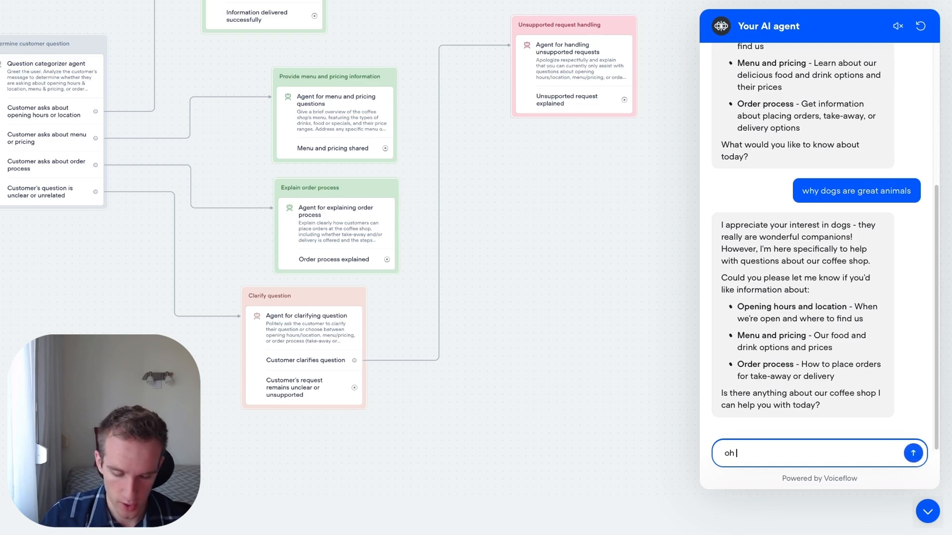
{"action": "type", "text": "sorry I wanted to ask how I can get to your location by car"}
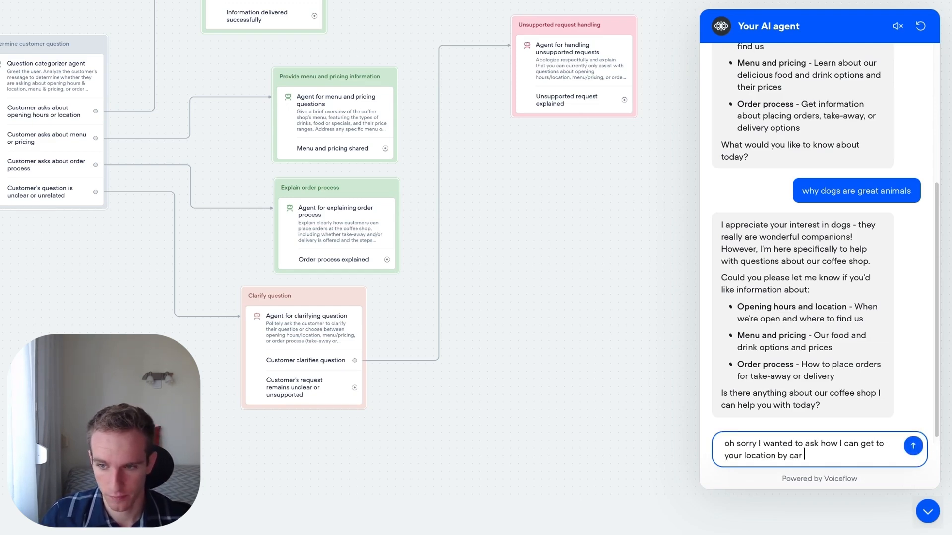
{"action": "key", "text": "Return"}
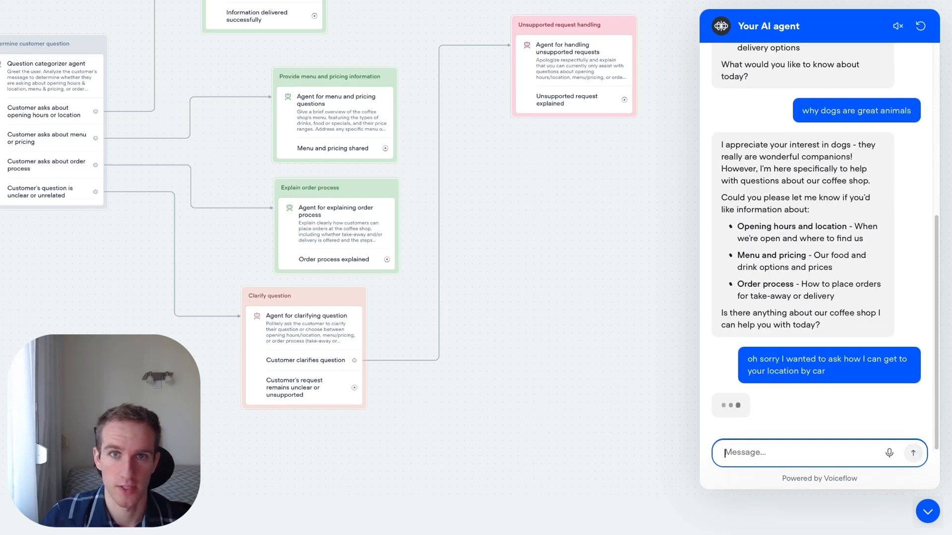
- Read through the chatbot's answer about reaching the coffee shop by car
{"action": "scroll", "coordinate": [926, 269], "scroll_direction": "up", "scroll_amount": 5}
{"action": "scroll", "coordinate": [927, 242], "scroll_direction": "up", "scroll_amount": 2}
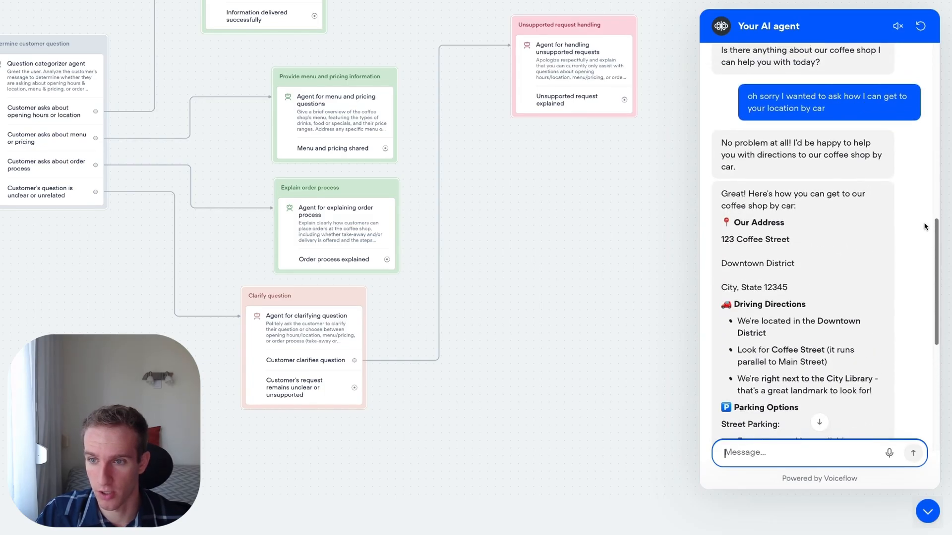
{"action": "scroll", "coordinate": [918, 346], "scroll_direction": "down", "scroll_amount": 7}
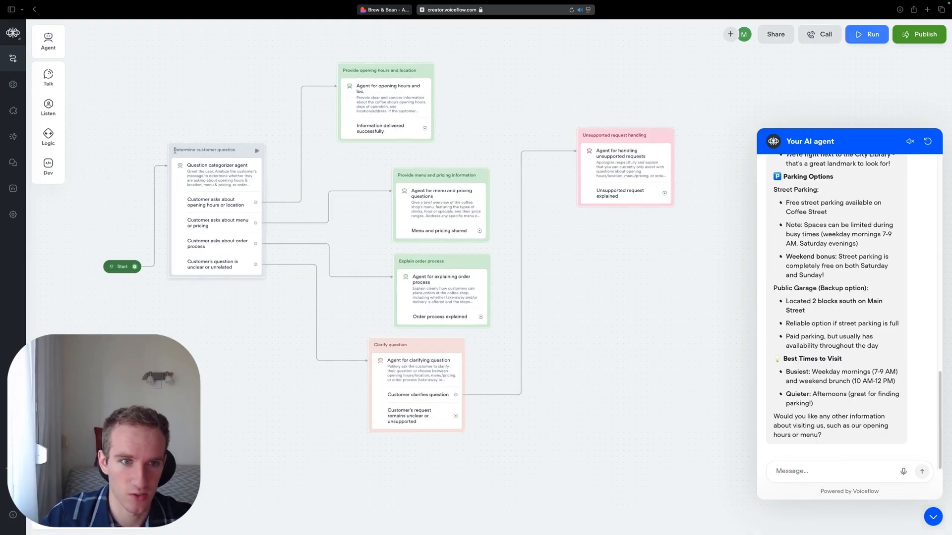
- Reroute the "Customer clarifies question" exit back to the Question categorizer agent and close the test chat
{"action": "left_click_drag", "start_coordinate": [456, 390], "coordinate": [258, 166]}
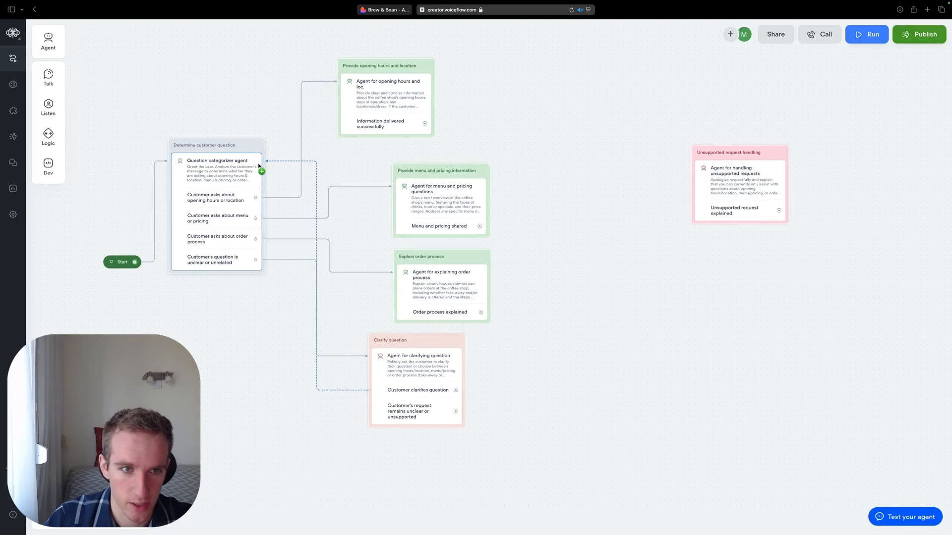
{"action": "left_click", "coordinate": [581, 211]}
- Reposition the "Unsupported request handling" block and connect the "Customer's request remains unclear or unsupported" exit to its agent
{"action": "left_click_drag", "start_coordinate": [735, 153], "coordinate": [706, 185]}
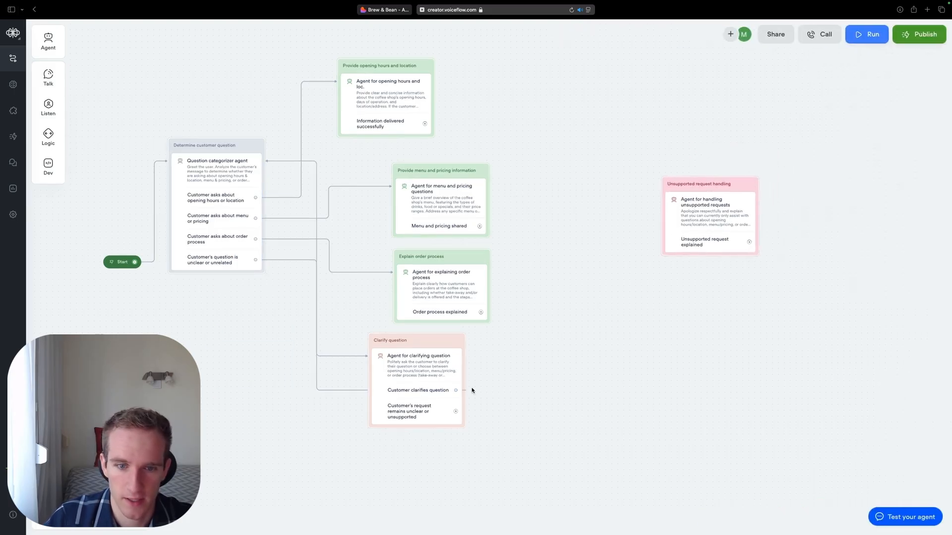
{"action": "left_click_drag", "start_coordinate": [455, 412], "coordinate": [669, 198]}
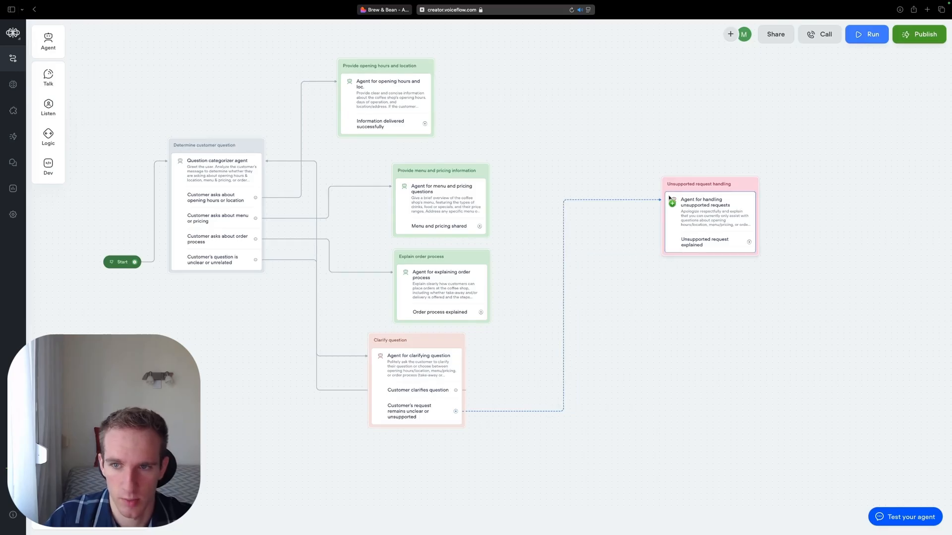
{"action": "scroll", "coordinate": [664, 228], "scroll_direction": "right", "scroll_amount": 2}
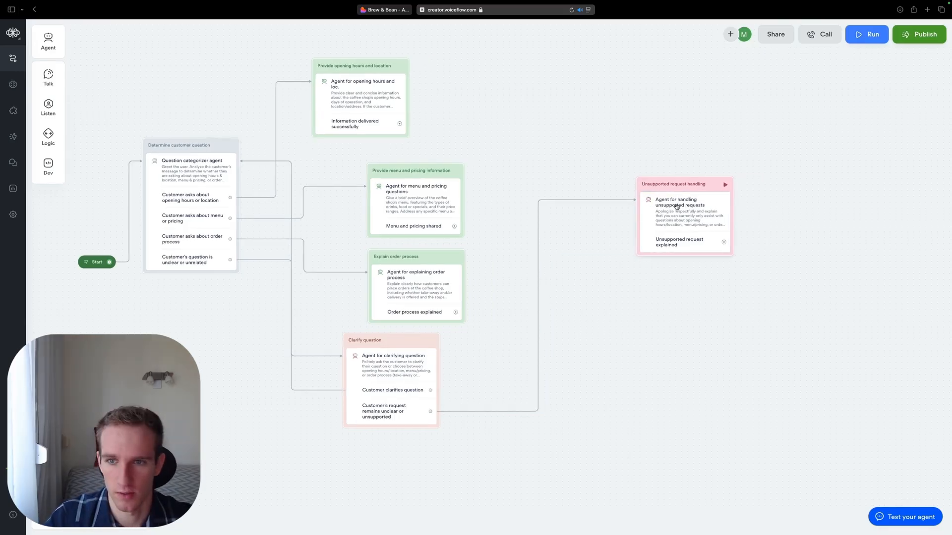
- Turn off the knowledge base for the agent handling unsupported requests and close its editor
{"action": "left_click", "coordinate": [662, 252]}
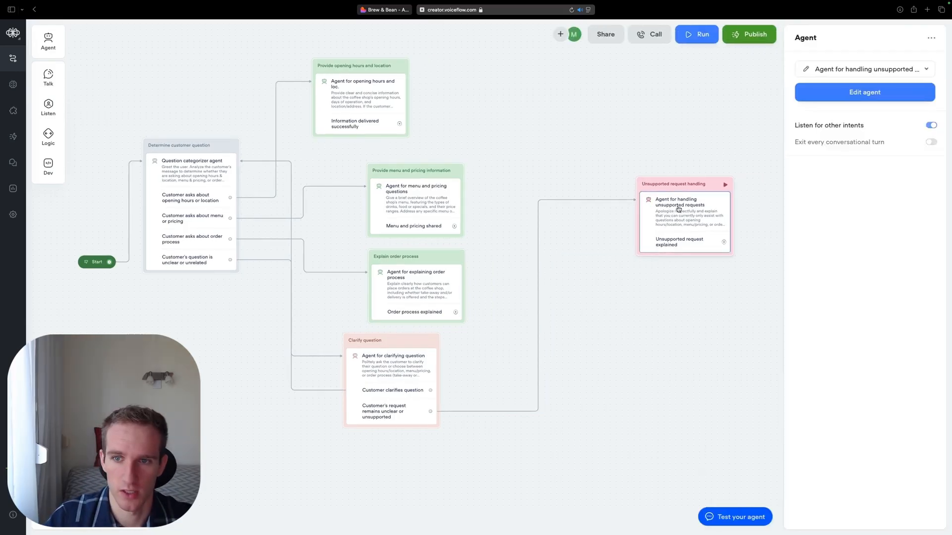
{"action": "left_click", "coordinate": [804, 74]}
{"action": "left_click", "coordinate": [823, 276]}
{"action": "left_click", "coordinate": [829, 100]}
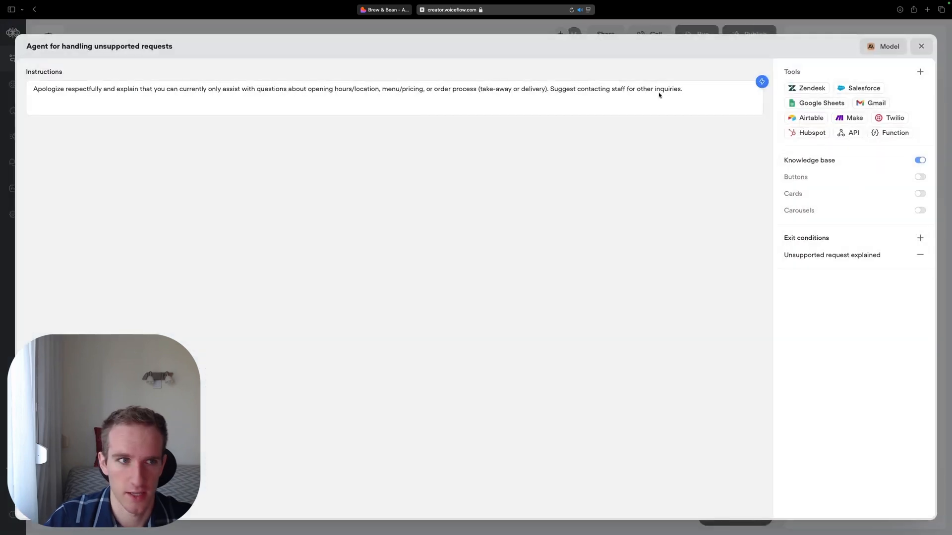
{"action": "left_click", "coordinate": [920, 161]}
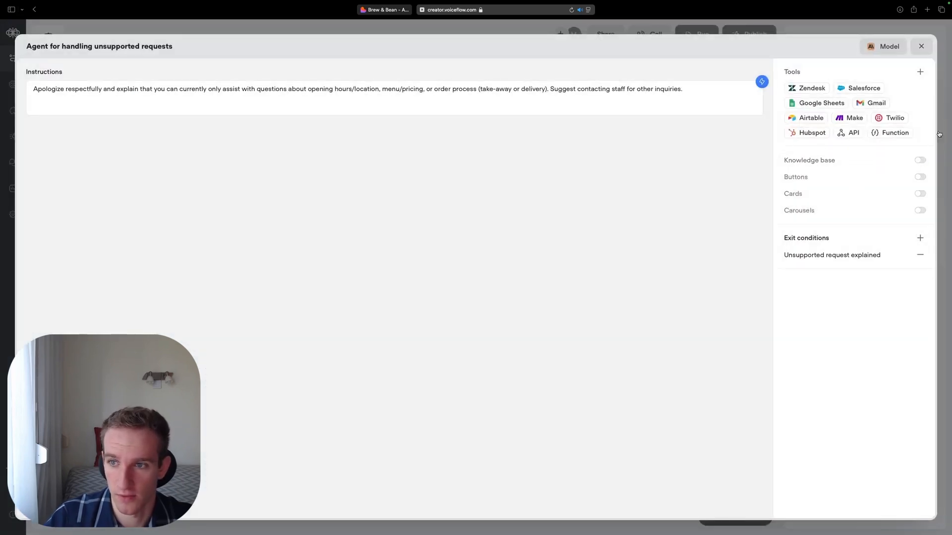
{"action": "left_click", "coordinate": [939, 137]}
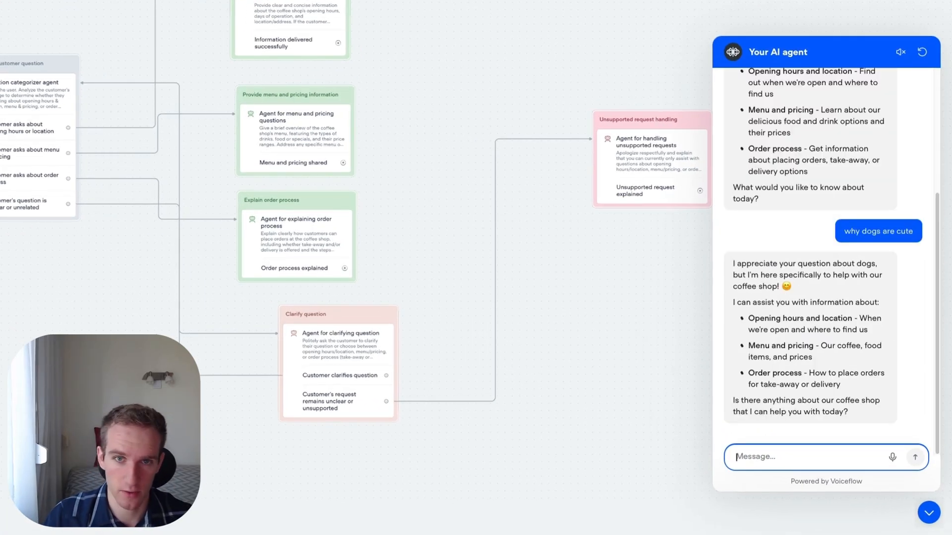
- Send the test message "Sorry I wanted to ask where can I park at your location" and read through the chatbot's answer
{"action": "type", "text": "S"}
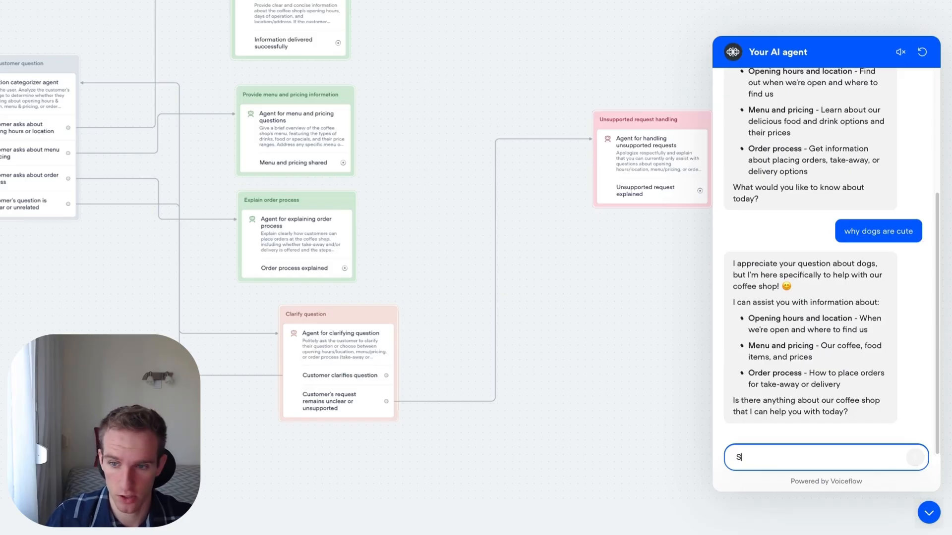
{"action": "type", "text": "orry I wanted to ask where can I park at your location"}
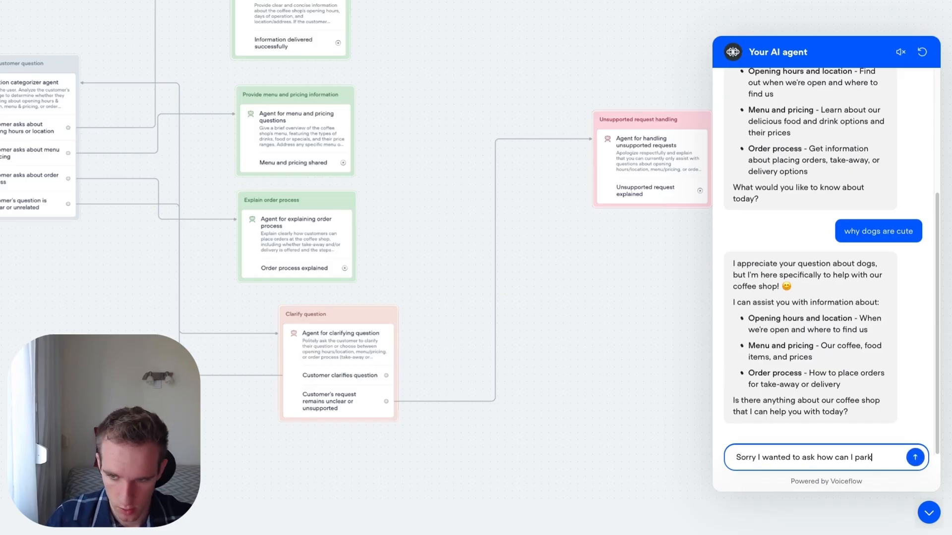
{"action": "key", "text": "Return"}
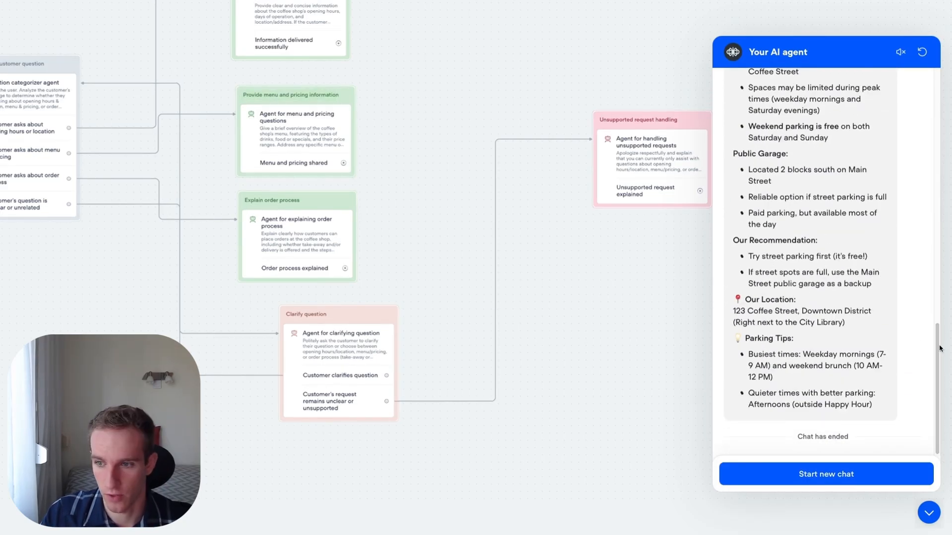
{"action": "scroll", "coordinate": [905, 267], "scroll_direction": "up", "scroll_amount": 5}
{"action": "scroll", "coordinate": [906, 268], "scroll_direction": "down", "scroll_amount": 1}
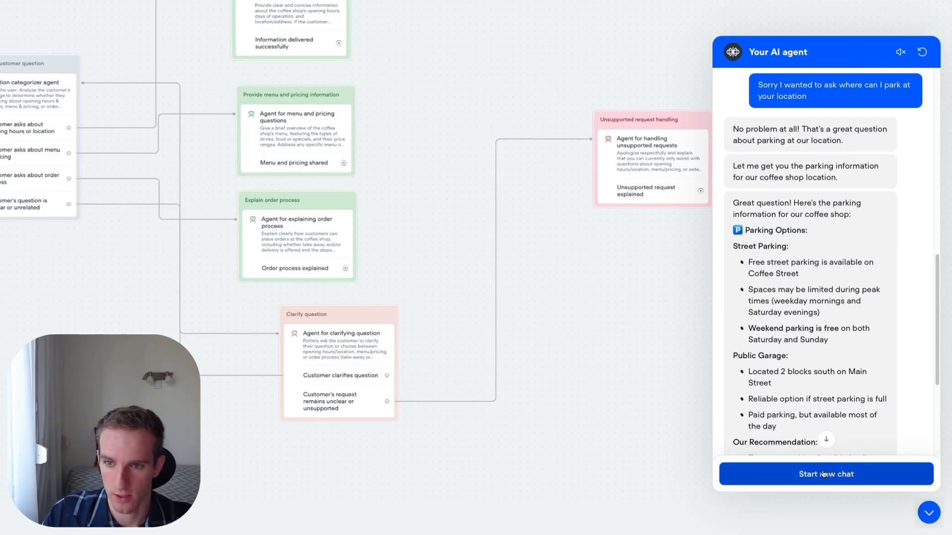
- Start a new test chat and send the off-topic message "why dogs are cute"
{"action": "left_click", "coordinate": [790, 477]}
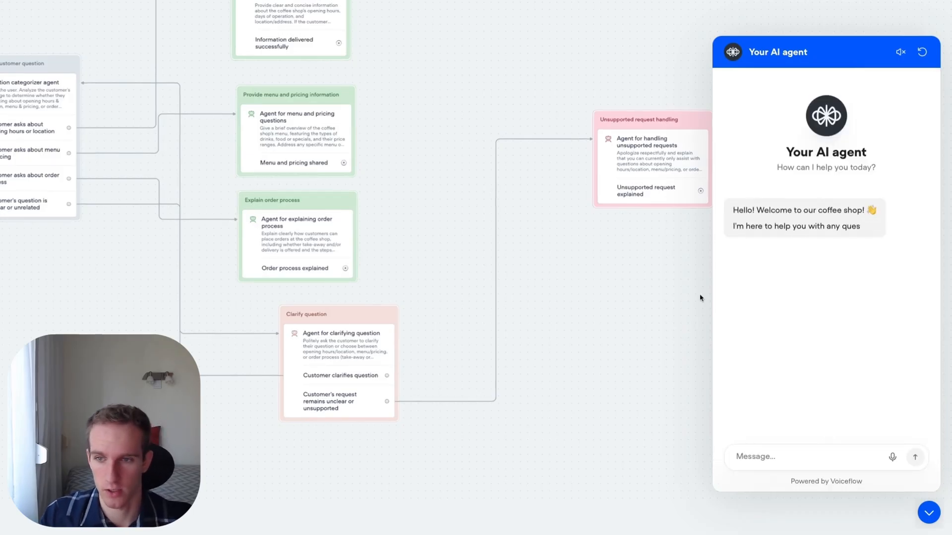
{"action": "left_click", "coordinate": [788, 455]}
{"action": "type", "text": "why dogs are cute"}
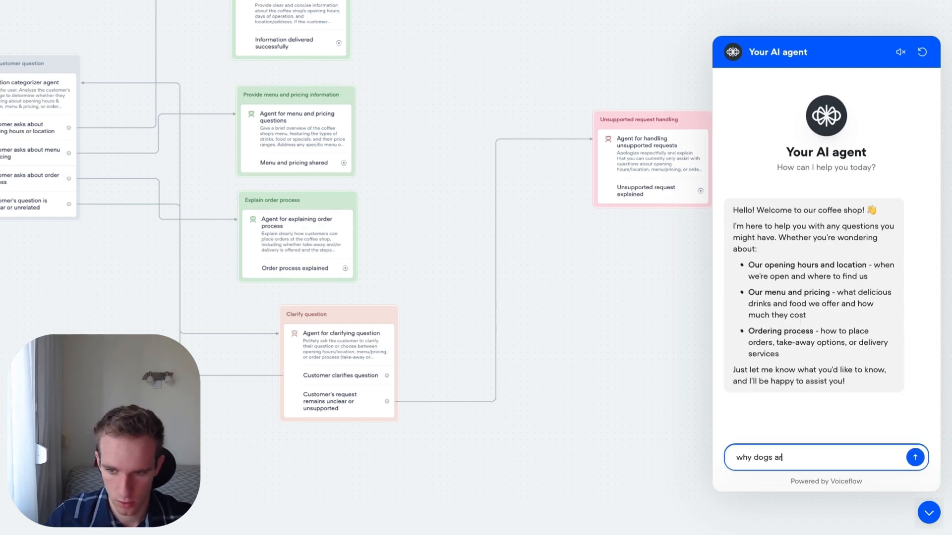
{"action": "key", "text": "Return"}
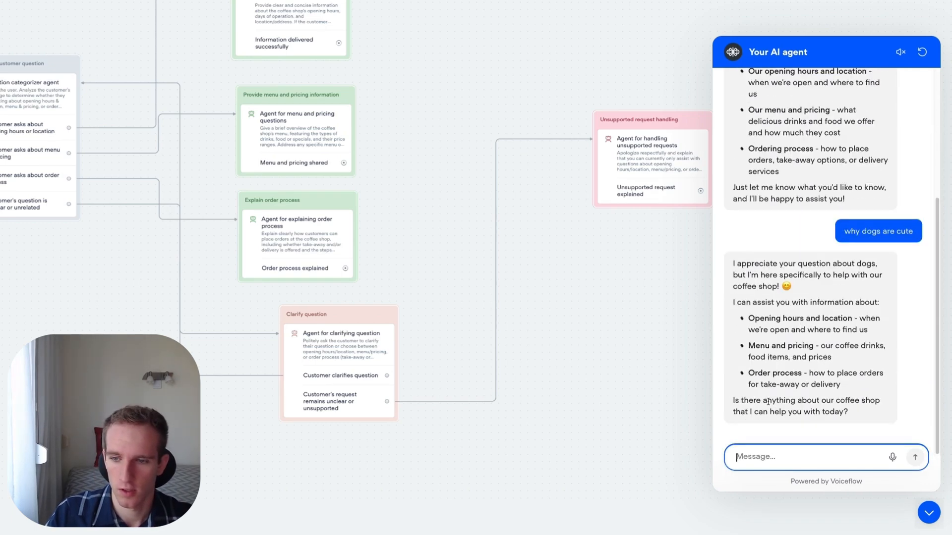
- Send the insisting follow-up "but I want to know why dogs are cute" to test unsupported request handling
{"action": "type", "text": "but I want to know why dogs are cute"}
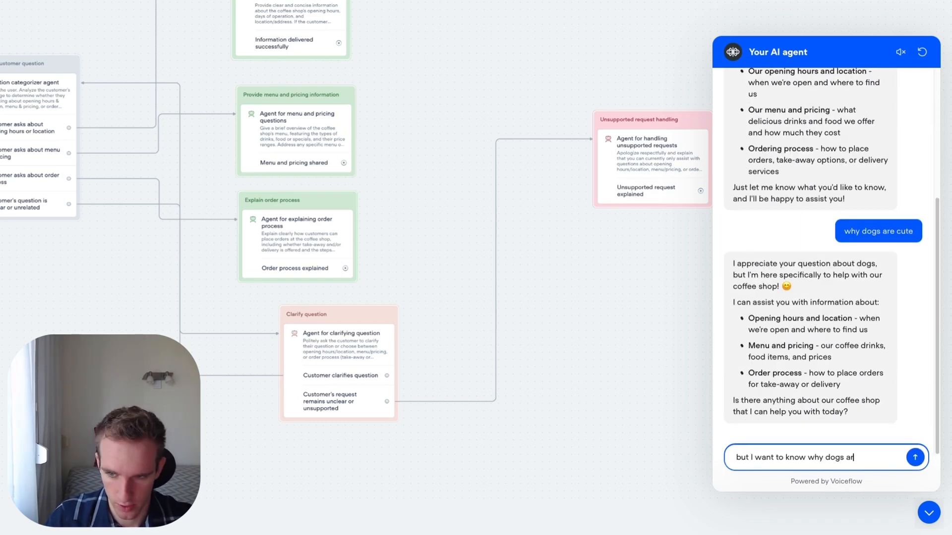
{"action": "key", "text": "Return"}
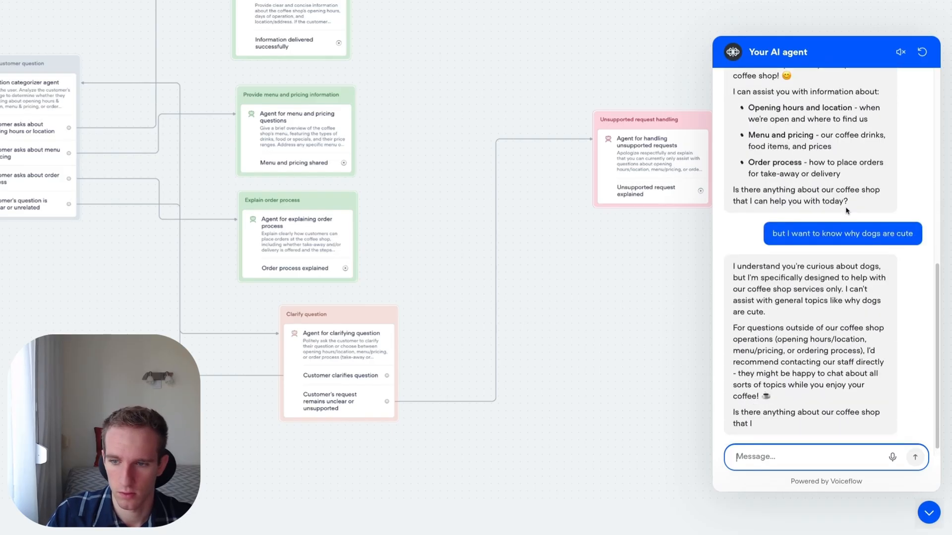
{"action": "left_click", "coordinate": [815, 289]}
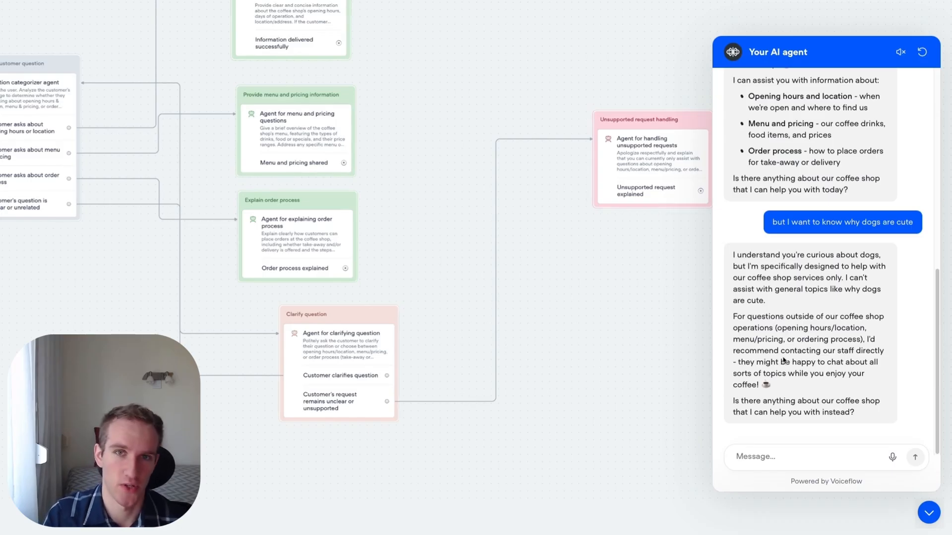
- Reply "okay I undertand that" to the chatbot and close the test chat
{"action": "left_click", "coordinate": [775, 460]}
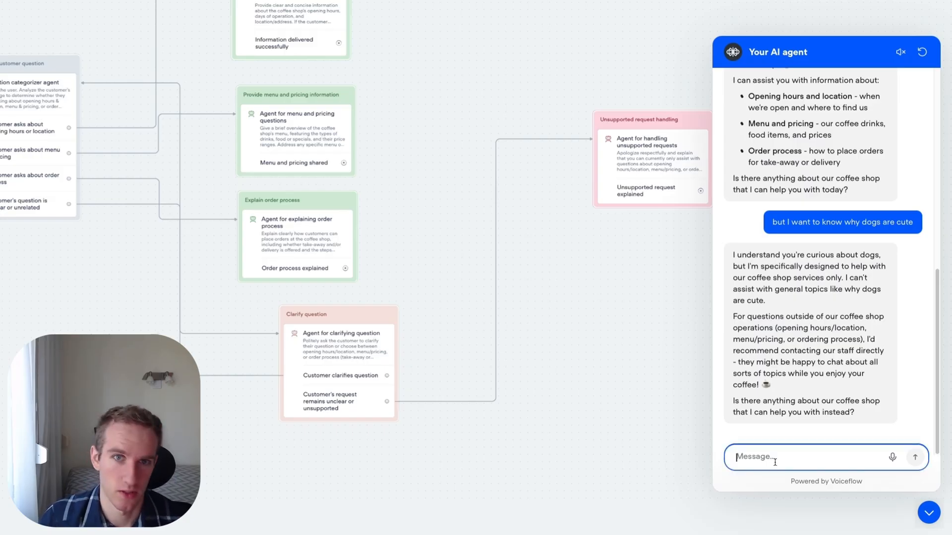
{"action": "type", "text": "okay I"}
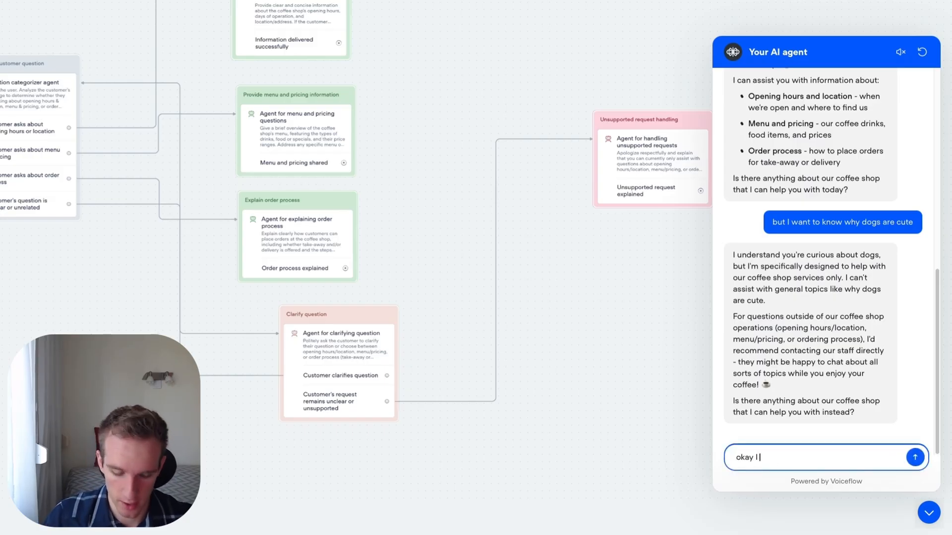
{"action": "type", "text": " undertan"}
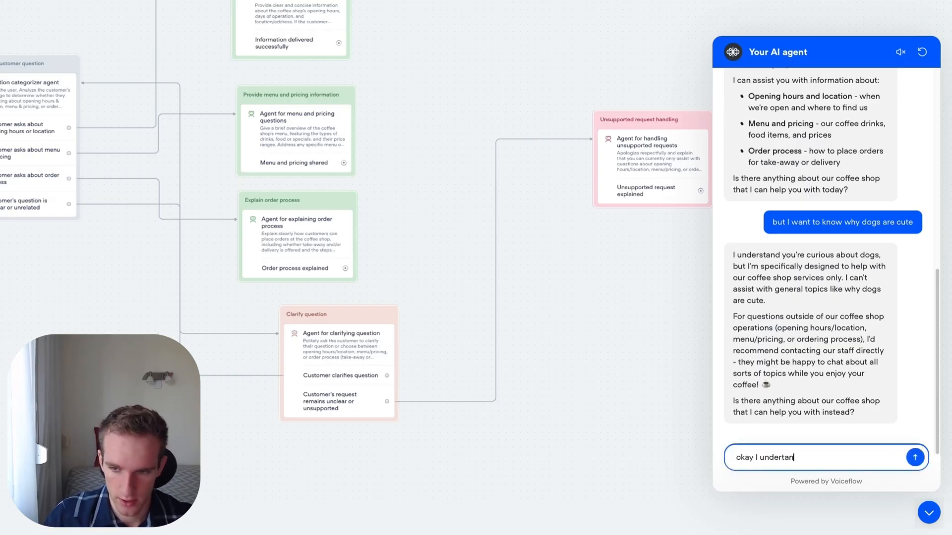
{"action": "type", "text": "d tsht"}
{"action": "key", "text": "BackSpace"}
{"action": "key", "text": "BackSpace"}
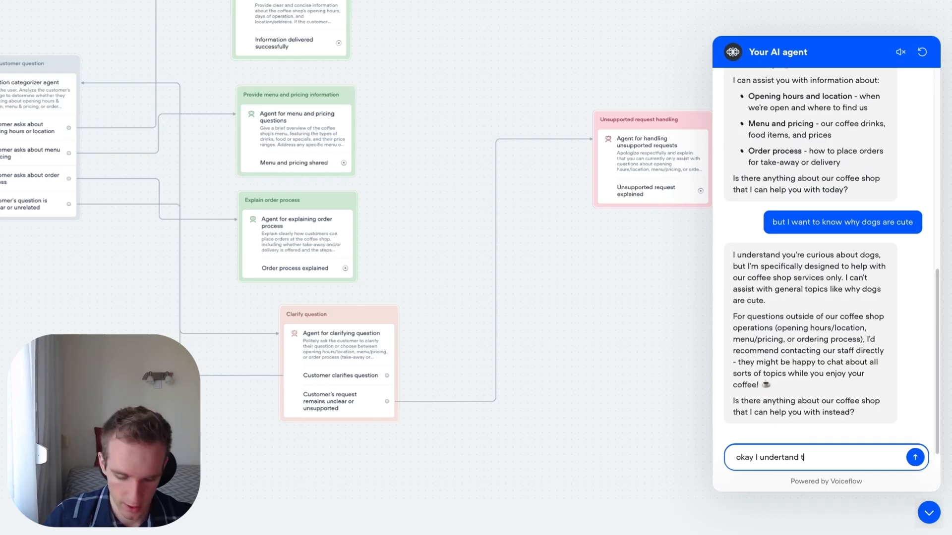
{"action": "type", "text": "t"}
{"action": "key", "text": "Return"}
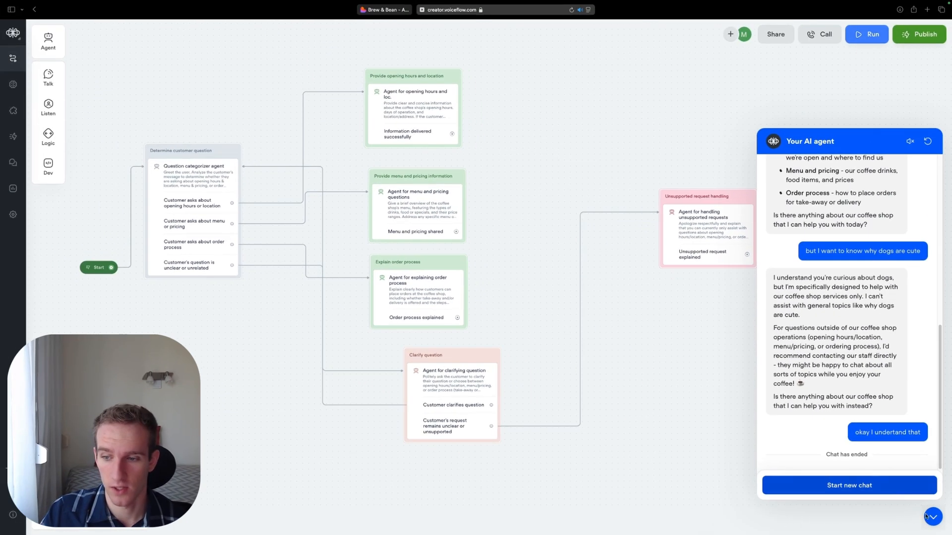
{"action": "left_click", "coordinate": [932, 518]}
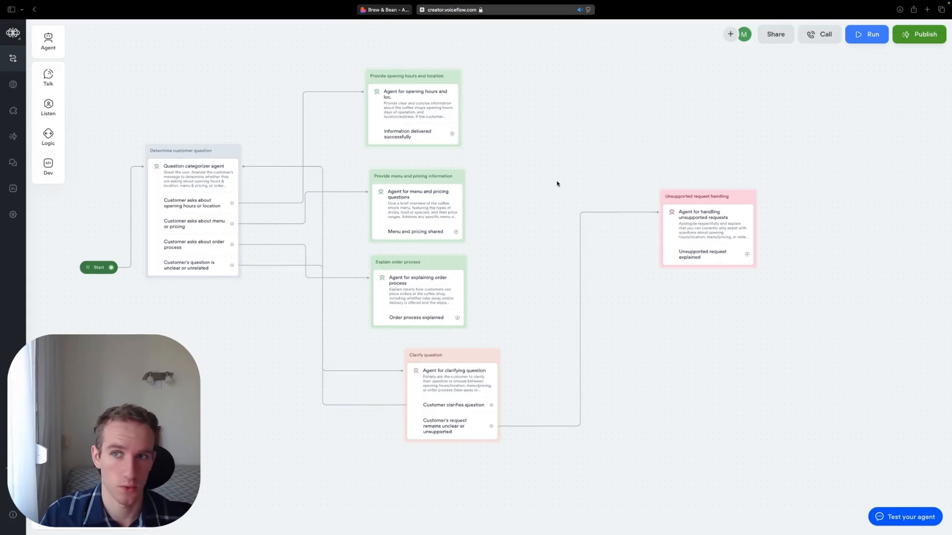
- Publish the chatbot under the version name "v1 of chatbot" and open its web widget installation page
{"action": "left_click", "coordinate": [919, 34]}
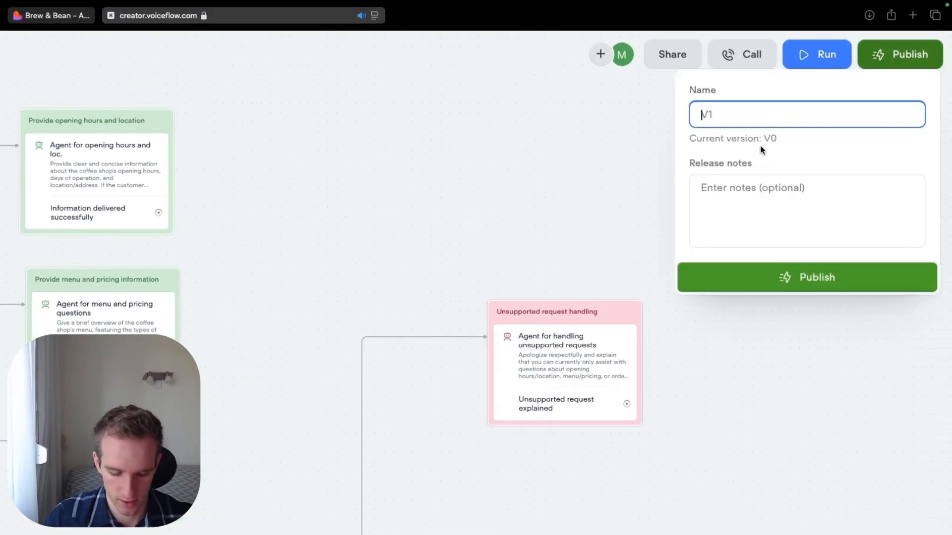
{"action": "type", "text": "v1 of chatbot"}
{"action": "key", "text": "Tab"}
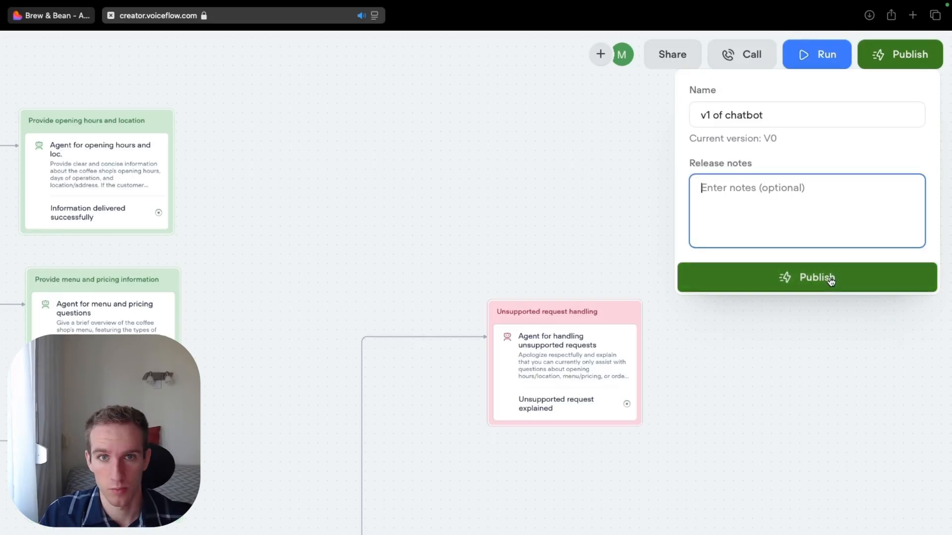
{"action": "left_click", "coordinate": [831, 281]}
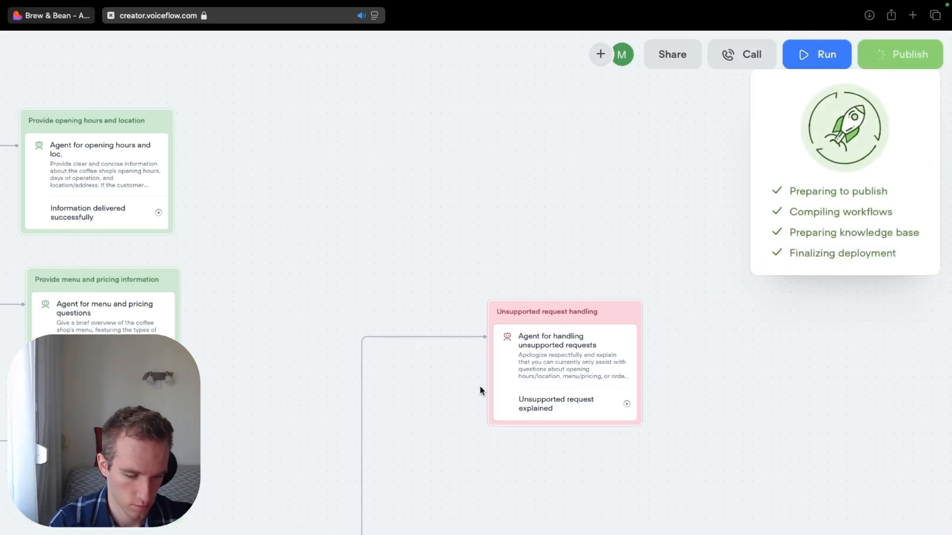
{"action": "left_click", "coordinate": [839, 279]}
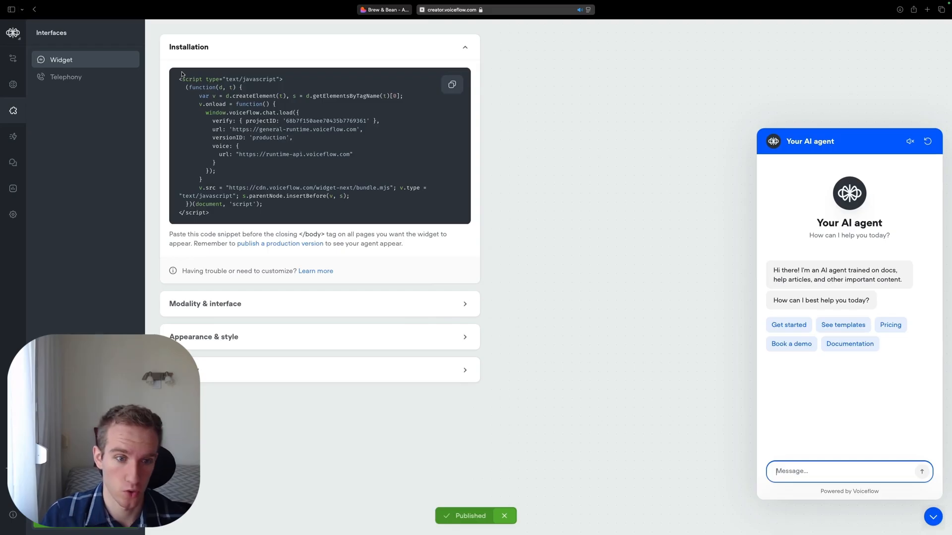
- Copy the widget's installation code, switch to the Brew & Bean website and open it for editing in Lovable
{"action": "left_click", "coordinate": [448, 87]}
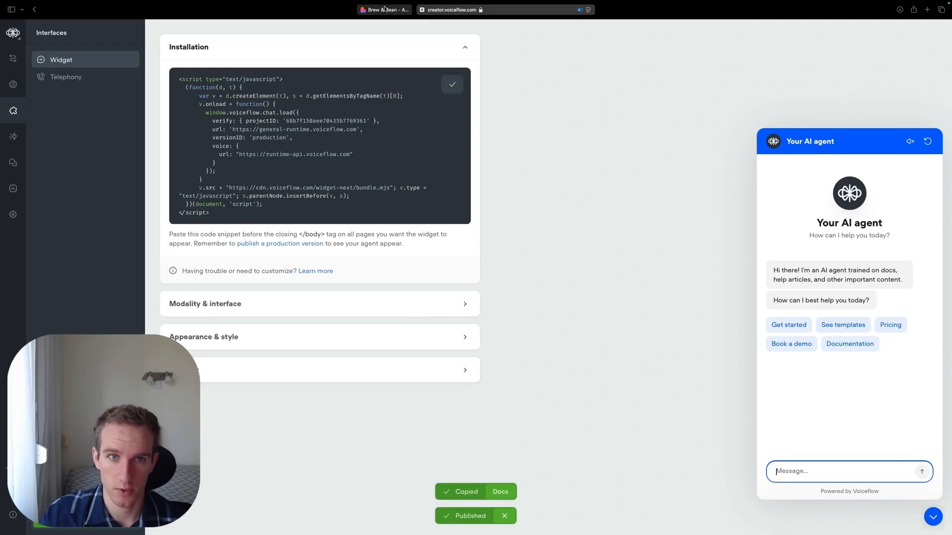
{"action": "left_click", "coordinate": [390, 10]}
{"action": "scroll", "coordinate": [459, 169], "scroll_direction": "up", "scroll_amount": 17}
{"action": "scroll", "coordinate": [465, 154], "scroll_direction": "down", "scroll_amount": 15}
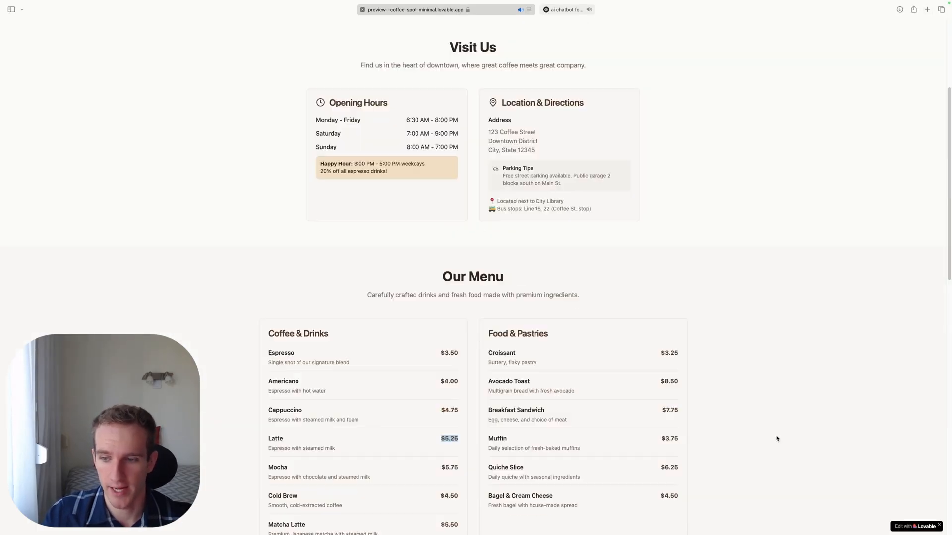
{"action": "scroll", "coordinate": [846, 384], "scroll_direction": "up", "scroll_amount": 15}
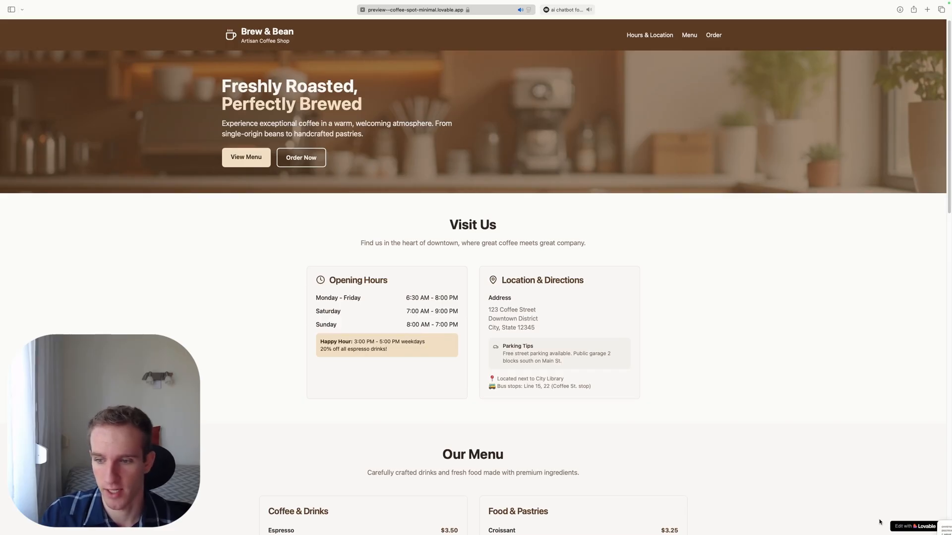
{"action": "left_click", "coordinate": [909, 526]}
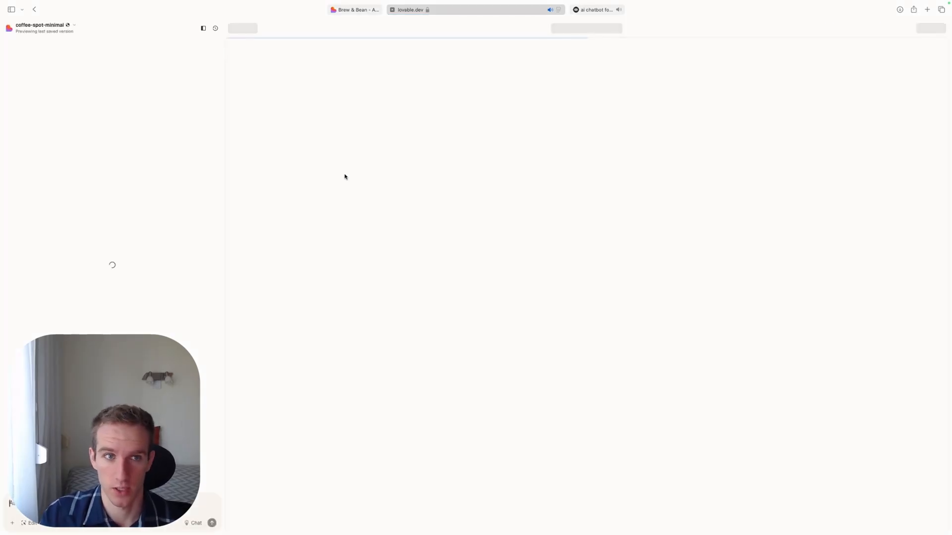
- Send Lovable the prompt "Please embed this code into the header section so it would load on all pages:" followed by the copied widget code
{"action": "type", "text": "Please embed this code into "}
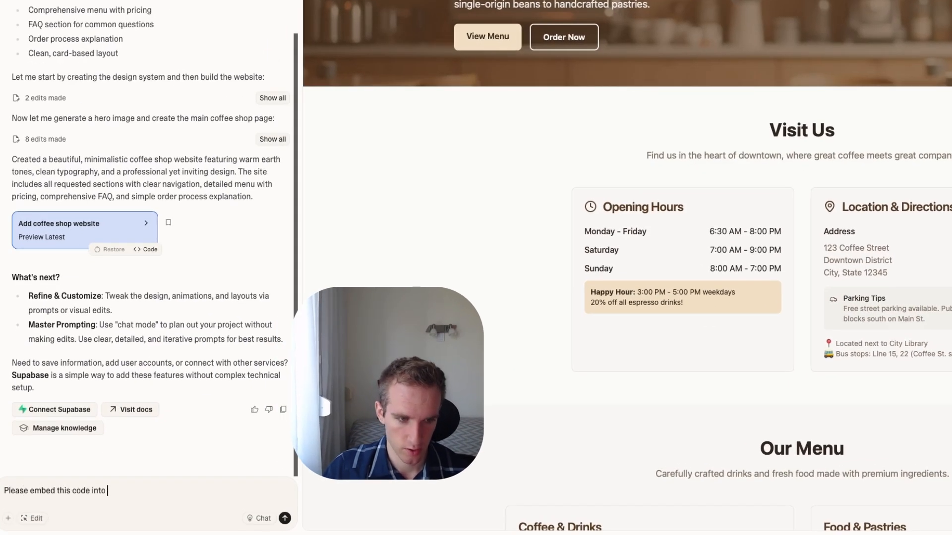
{"action": "type", "text": "the header section so it would load "}
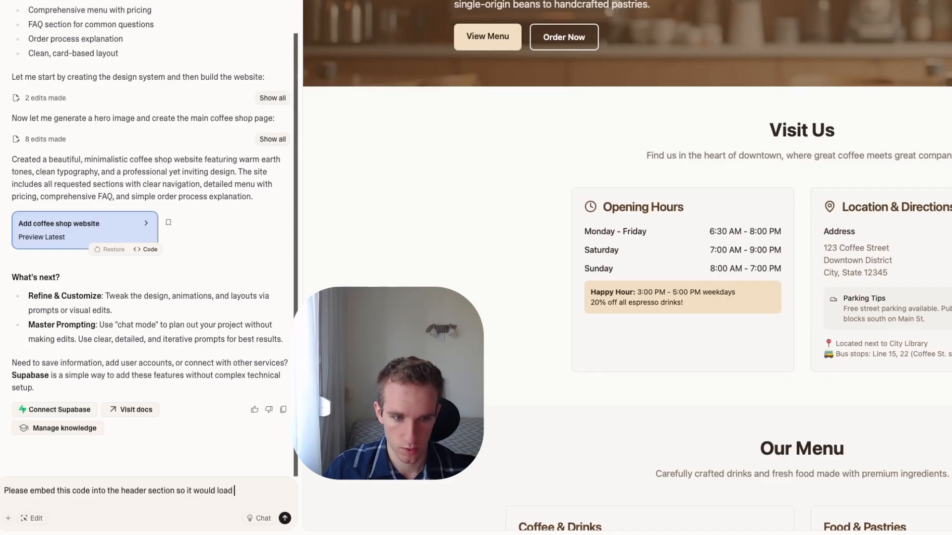
{"action": "type", "text": "on all pages:"}
{"action": "key", "text": "ctrl+v"}
{"action": "key", "text": "Return"}
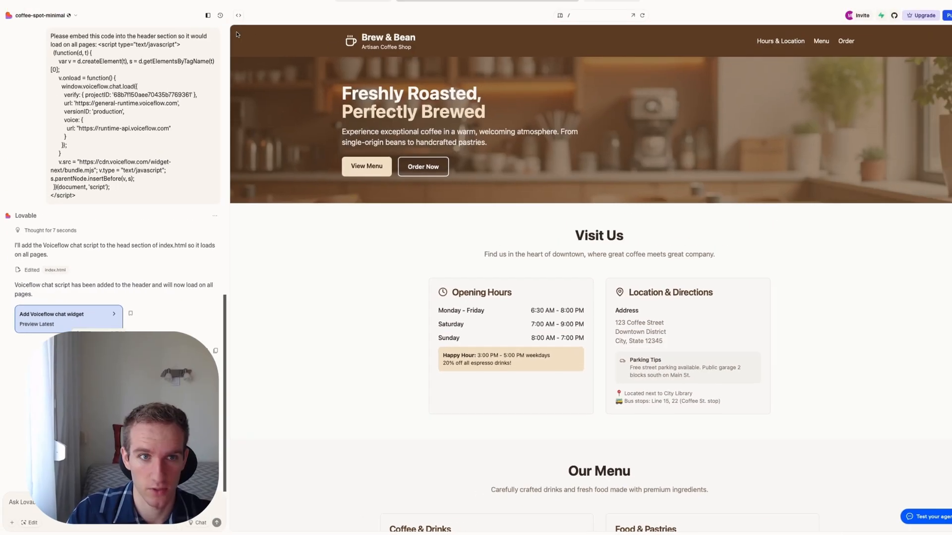
- Search the website's code files for "index" and inspect the embedded Voiceflow script in index.html
{"action": "left_click", "coordinate": [238, 15]}
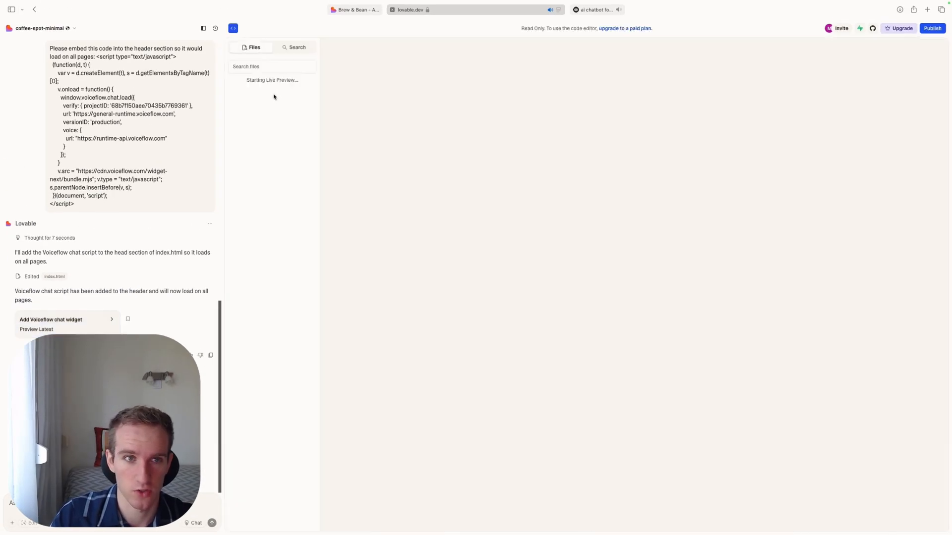
{"action": "left_click", "coordinate": [296, 65]}
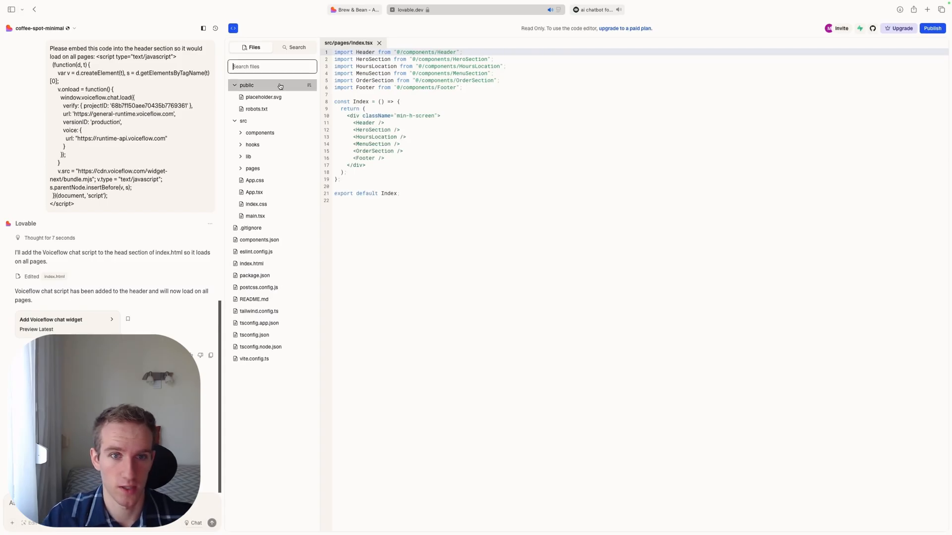
{"action": "type", "text": "index"}
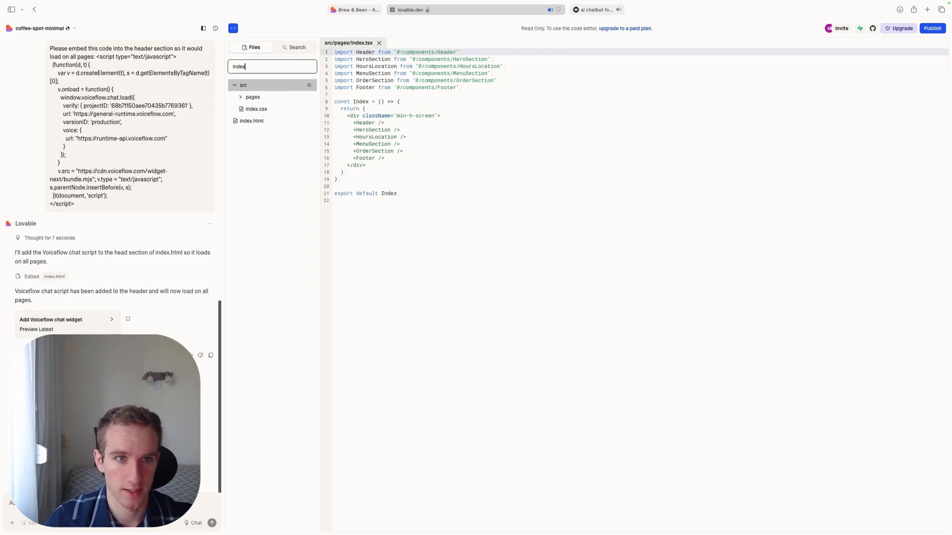
{"action": "left_click", "coordinate": [254, 98]}
{"action": "left_click", "coordinate": [253, 133]}
{"action": "left_click", "coordinate": [375, 172]}
{"action": "left_click_drag", "start_coordinate": [342, 316], "coordinate": [306, 182]}
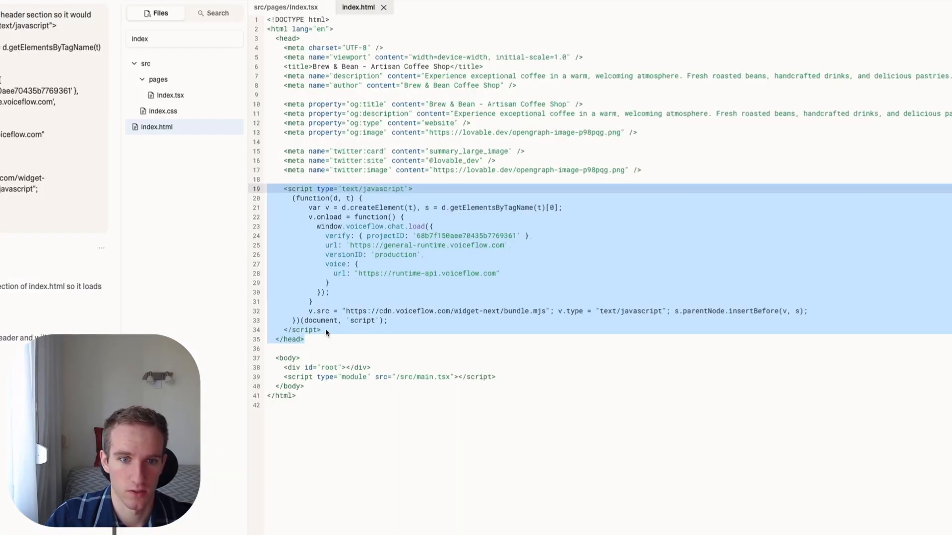
- Inspect the embedded widget script in index.html, return to the site preview, and open the chat widget on the Brew & Bean website
{"action": "left_click_drag", "start_coordinate": [325, 330], "coordinate": [257, 185]}
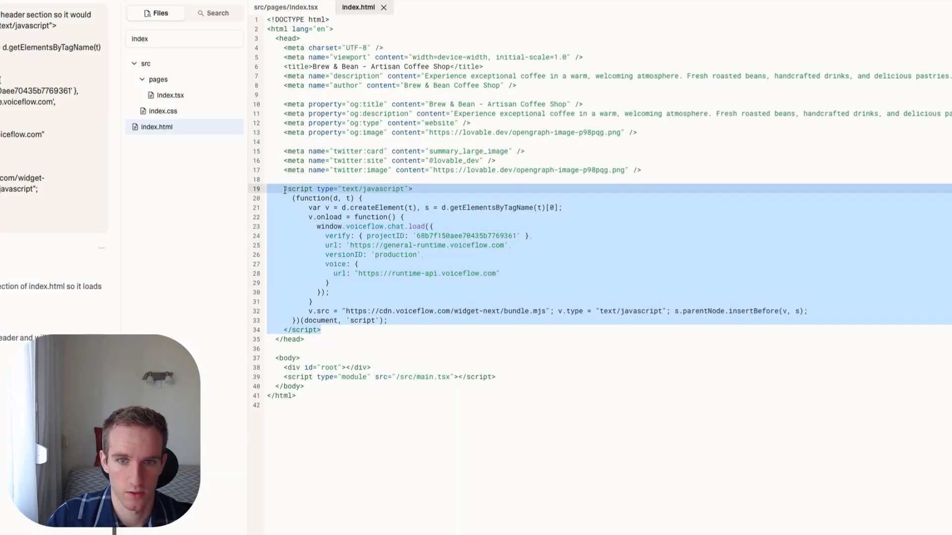
{"action": "left_click", "coordinate": [233, 28]}
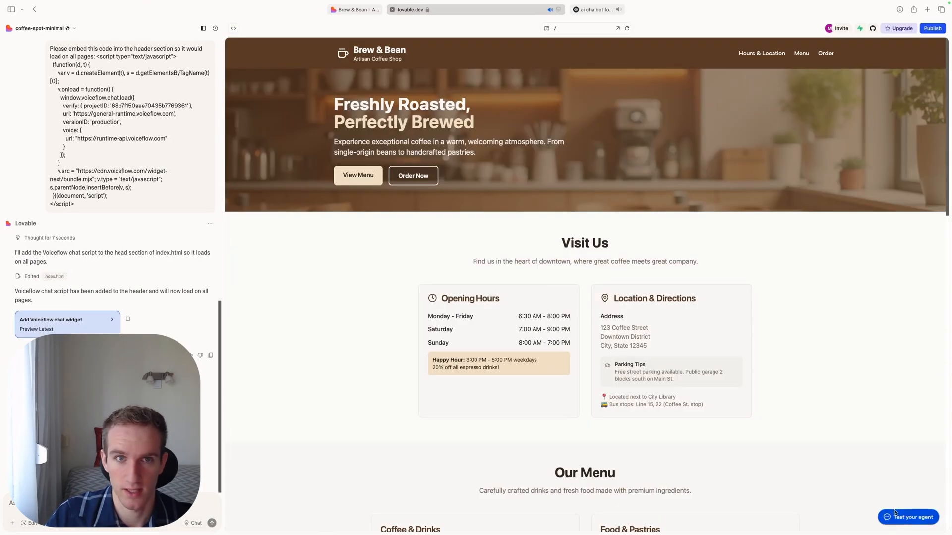
{"action": "left_click", "coordinate": [353, 10]}
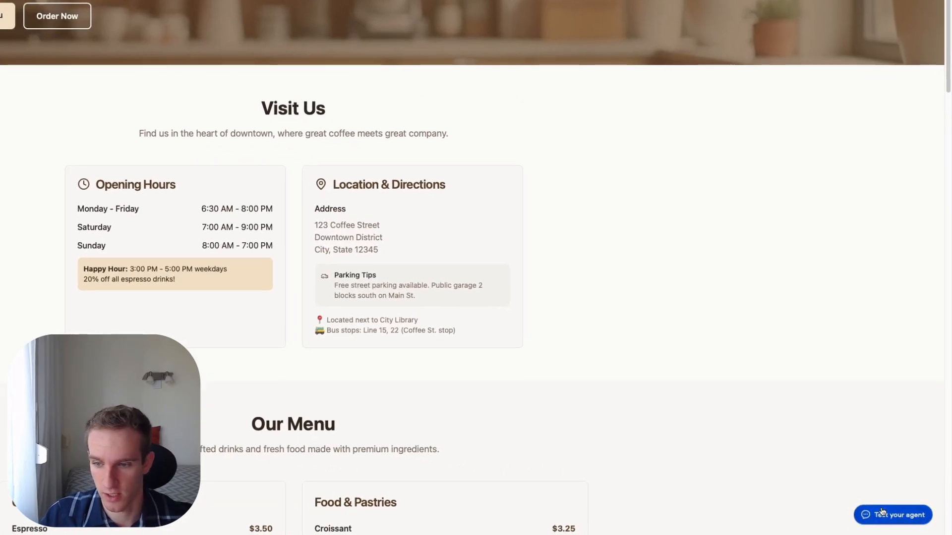
{"action": "left_click", "coordinate": [882, 513]}
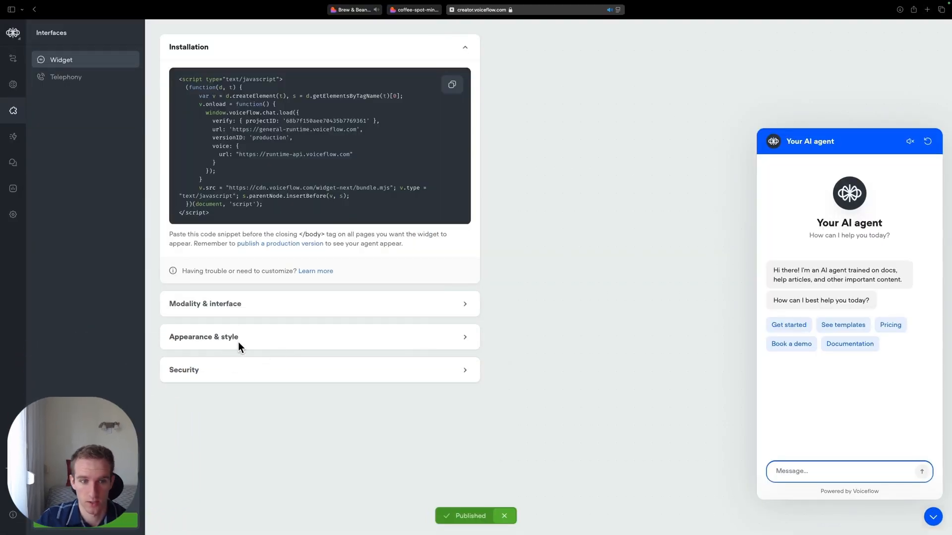
- Open the Voiceflow widget's Appearance & style settings and review the color, header image, banner and launcher options
{"action": "left_click", "coordinate": [340, 331]}
{"action": "scroll", "coordinate": [348, 298], "scroll_direction": "down", "scroll_amount": 6}
{"action": "scroll", "coordinate": [382, 244], "scroll_direction": "up", "scroll_amount": 1}
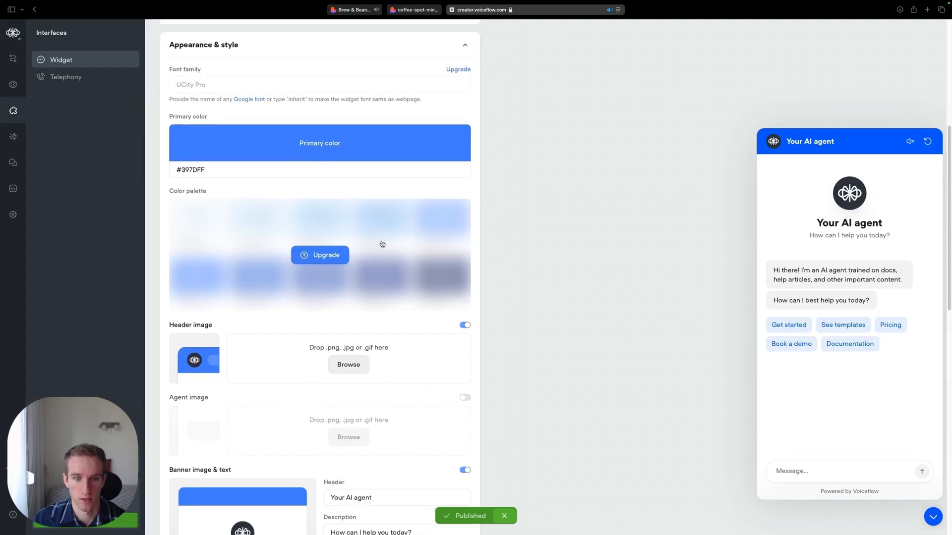
{"action": "scroll", "coordinate": [375, 236], "scroll_direction": "up", "scroll_amount": 1}
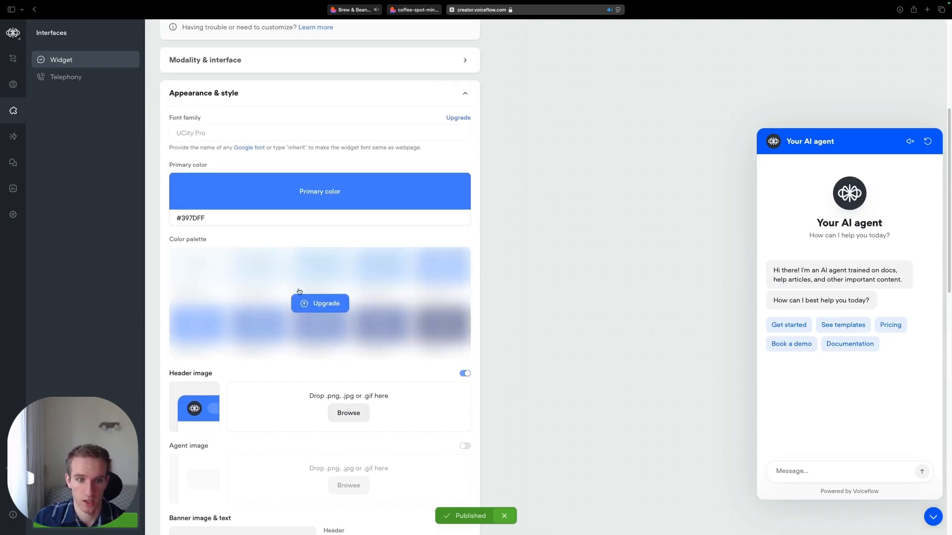
{"action": "scroll", "coordinate": [310, 296], "scroll_direction": "down", "scroll_amount": 4}
{"action": "scroll", "coordinate": [208, 248], "scroll_direction": "down", "scroll_amount": 4}
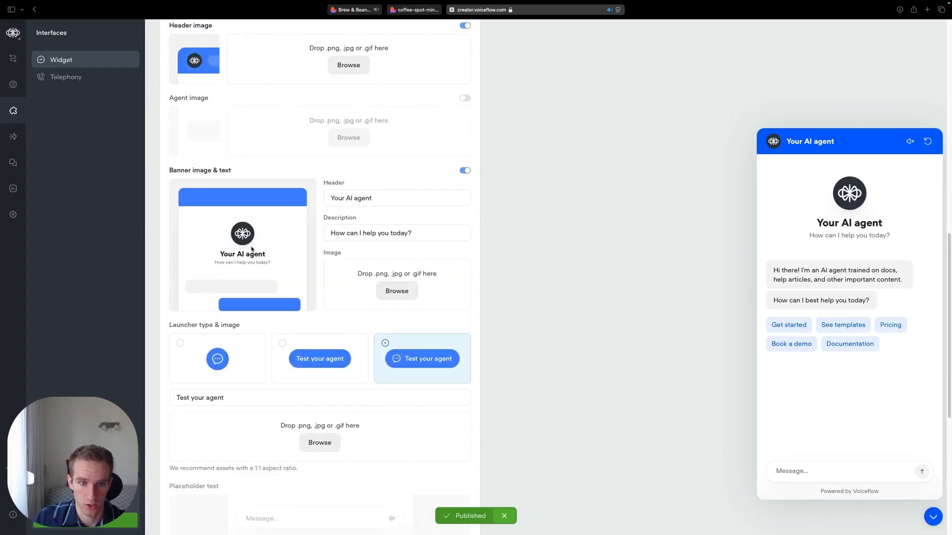
{"action": "scroll", "coordinate": [317, 60], "scroll_direction": "up", "scroll_amount": 2}
- Switch to Lovable and capture a screenshot of the coffee cup logo in the Brew & Bean site header
{"action": "left_click", "coordinate": [414, 10]}
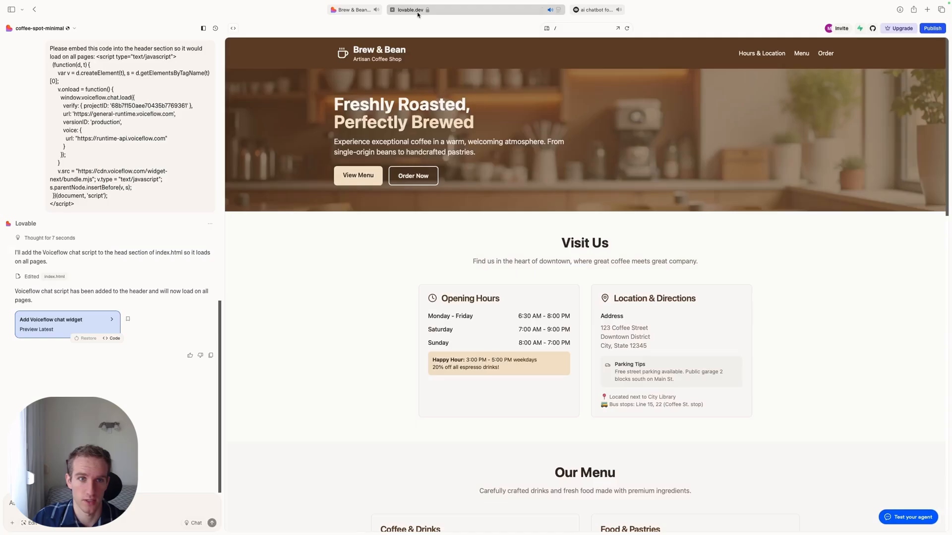
{"action": "key", "text": "super+shift+4"}
{"action": "mouse_move", "coordinate": [326, 38]}
{"action": "left_mouse_down"}
{"action": "mouse_move", "coordinate": [354, 56]}
{"action": "mouse_move", "coordinate": [352, 66]}
{"action": "left_mouse_up"}
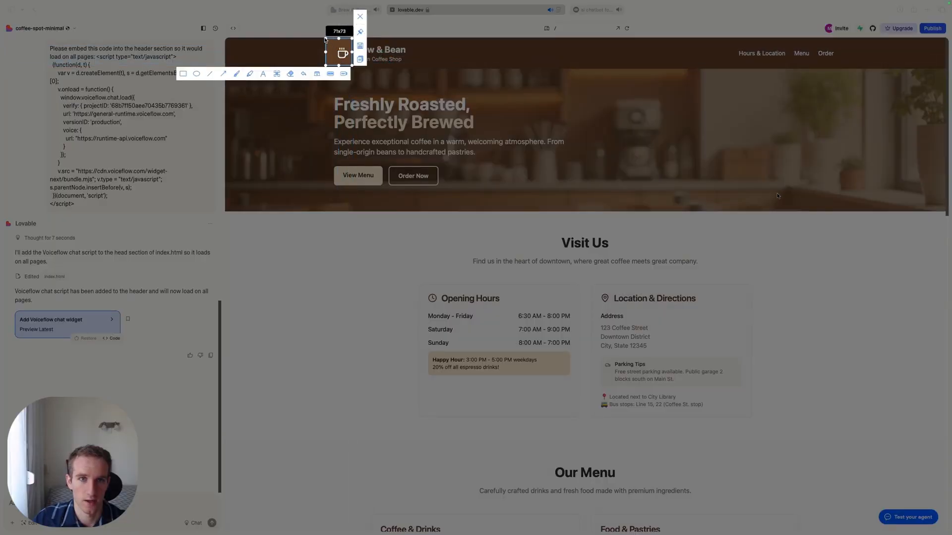
{"action": "key", "text": "Return"}
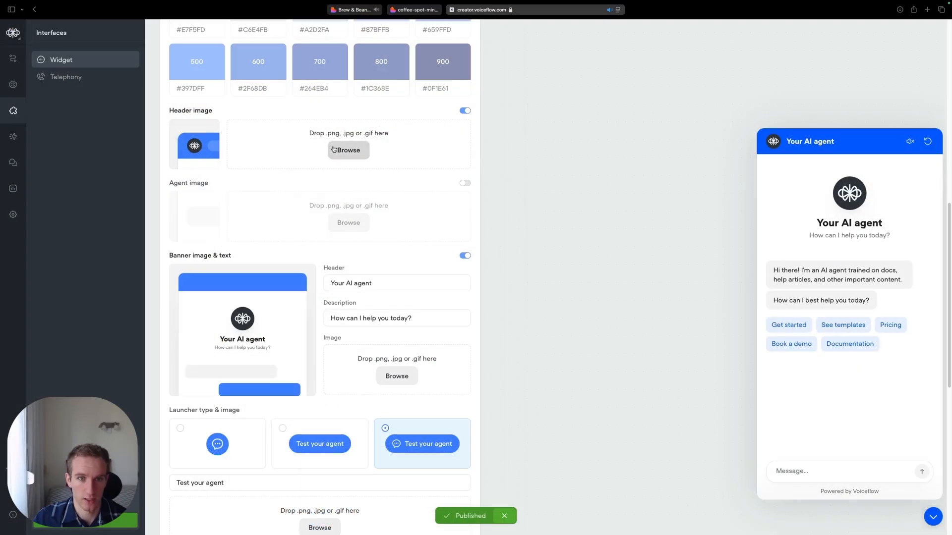
- Upload header.png from the Desktop as the chat widget's header image
{"action": "left_click", "coordinate": [334, 150]}
{"action": "left_click", "coordinate": [201, 157]}
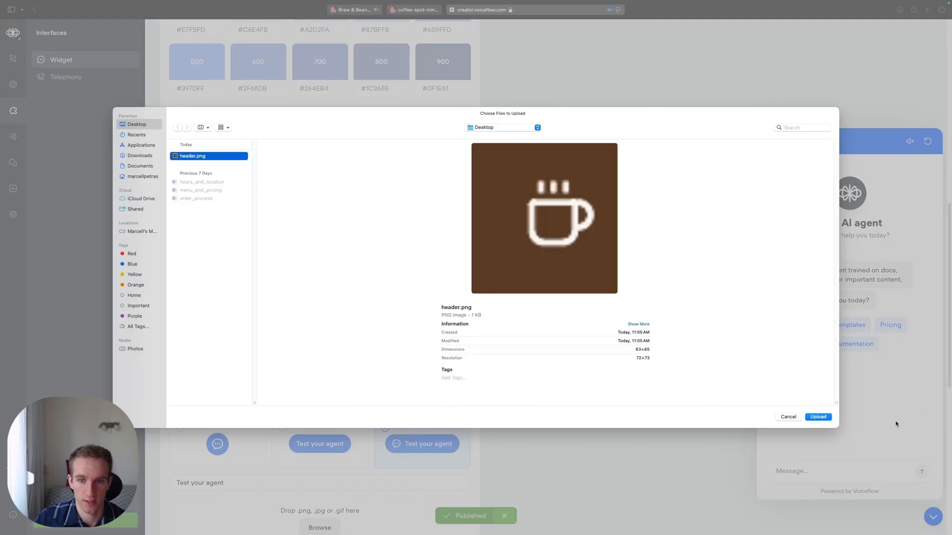
{"action": "left_click", "coordinate": [819, 417]}
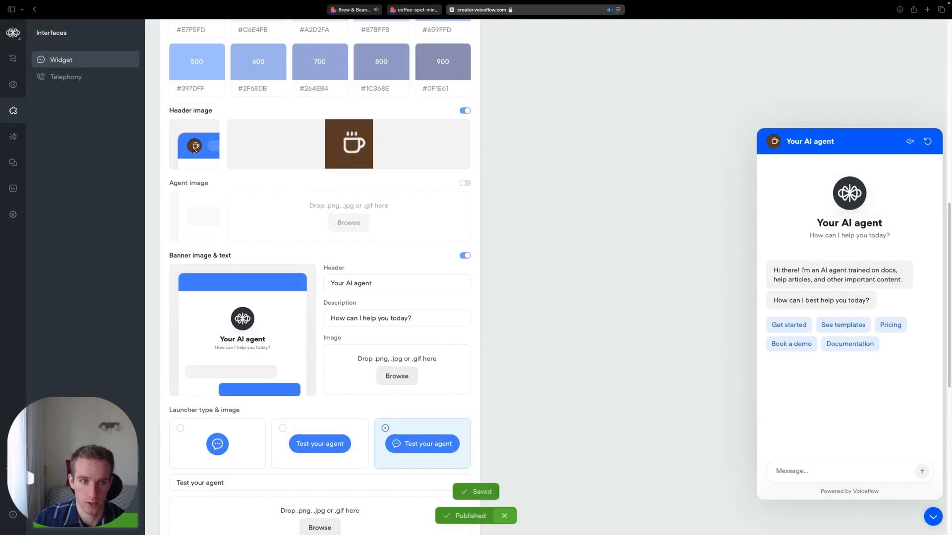
- Set the chat widget's primary color to the dark reddish brown #6F3434
{"action": "scroll", "coordinate": [327, 198], "scroll_direction": "up", "scroll_amount": 10}
{"action": "left_click", "coordinate": [336, 302]}
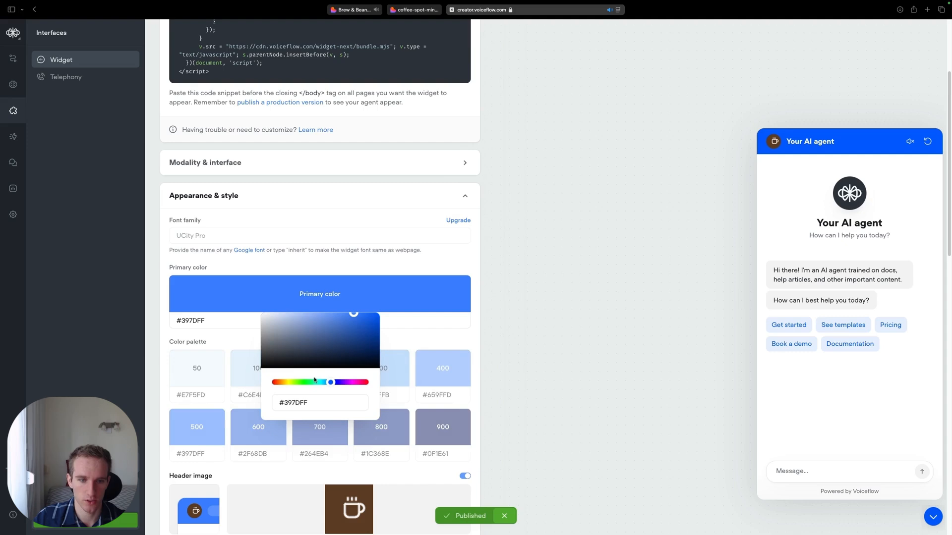
{"action": "left_click_drag", "start_coordinate": [314, 380], "coordinate": [272, 383]}
{"action": "left_click", "coordinate": [300, 326]}
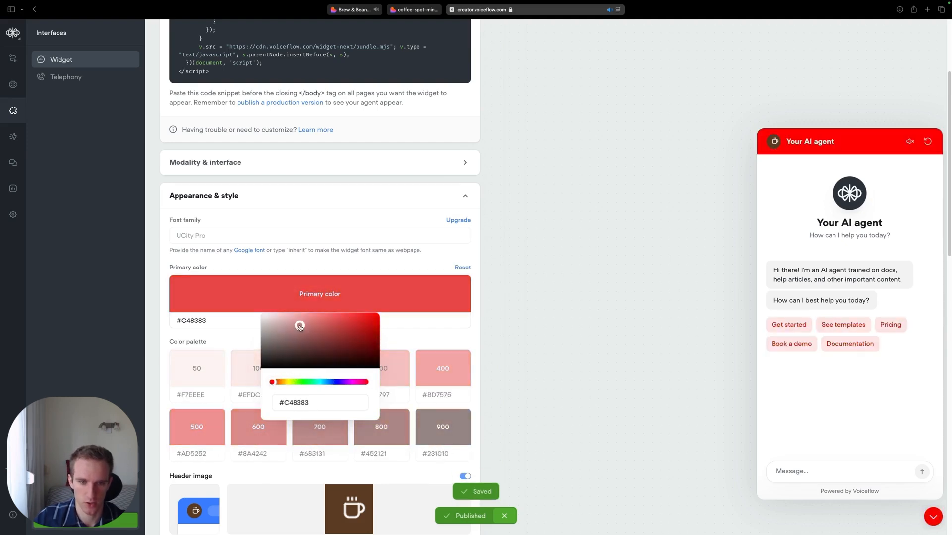
{"action": "left_click_drag", "start_coordinate": [300, 326], "coordinate": [324, 344]}
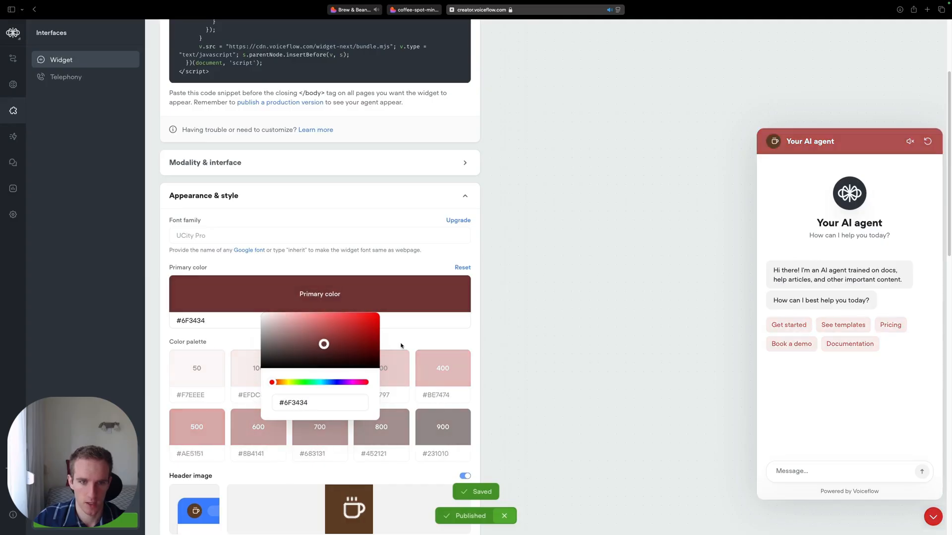
{"action": "left_click", "coordinate": [402, 346]}
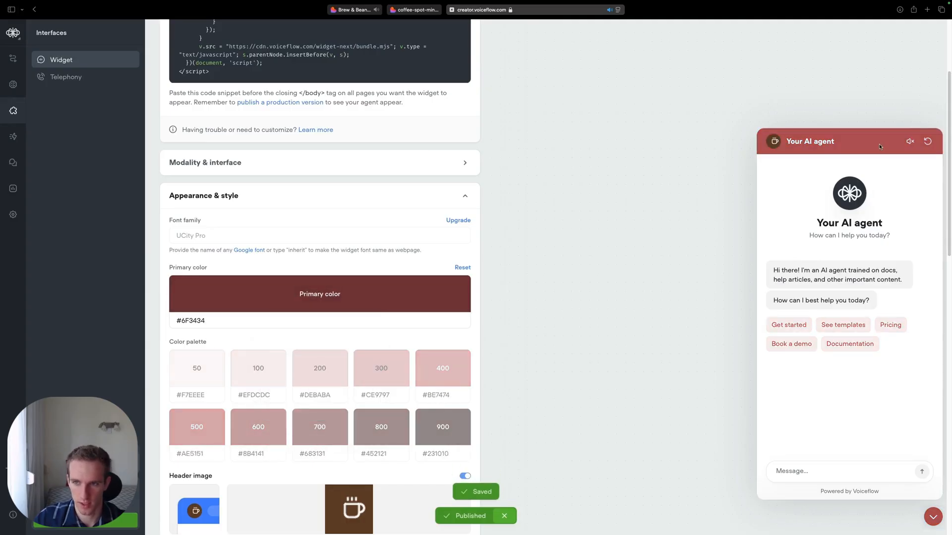
- Publish the restyled chatbot as version 2 and return to its widget page with the chat preview open
{"action": "scroll", "coordinate": [830, 402], "scroll_direction": "up", "scroll_amount": 3}
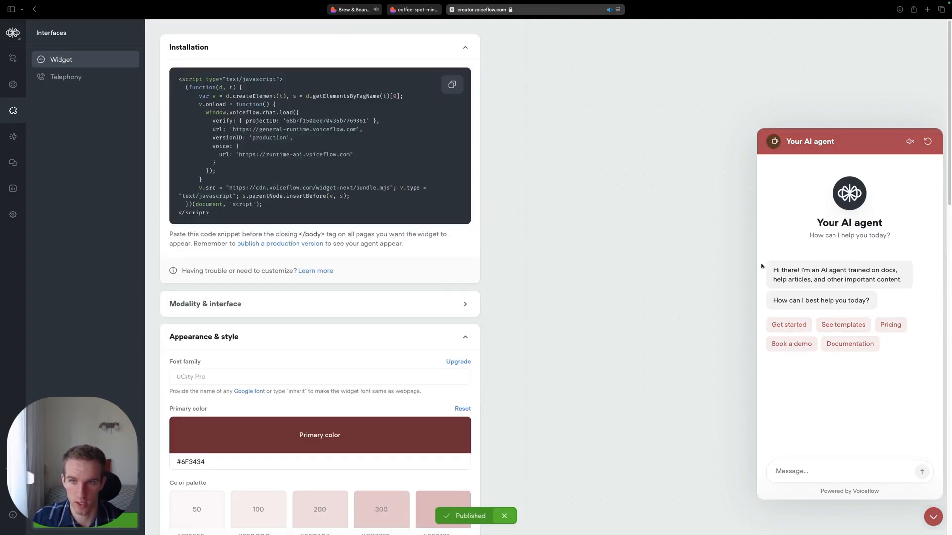
{"action": "scroll", "coordinate": [310, 153], "scroll_direction": "down", "scroll_amount": 18}
{"action": "scroll", "coordinate": [317, 151], "scroll_direction": "up", "scroll_amount": 18}
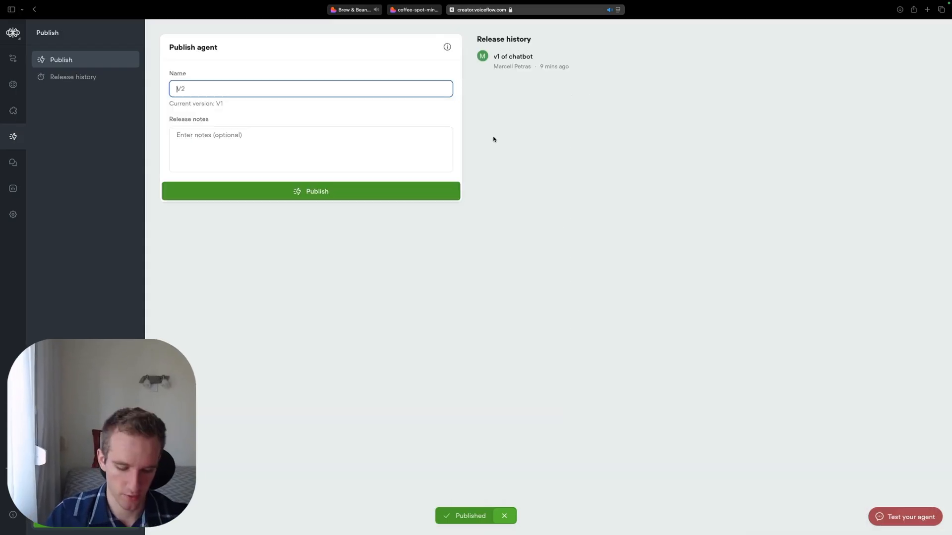
{"action": "type", "text": "2"}
{"action": "left_click", "coordinate": [427, 141]}
{"action": "left_click", "coordinate": [297, 194]}
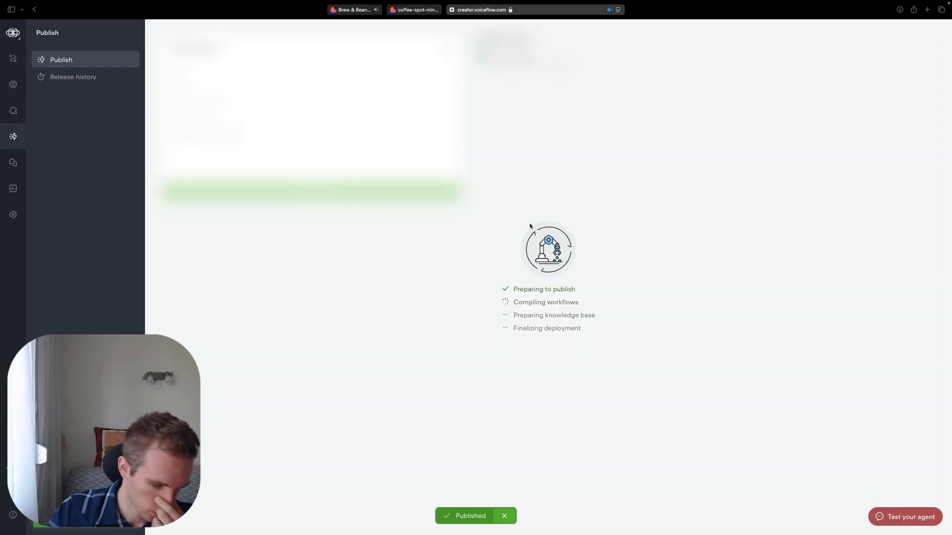
{"action": "left_click", "coordinate": [877, 495]}
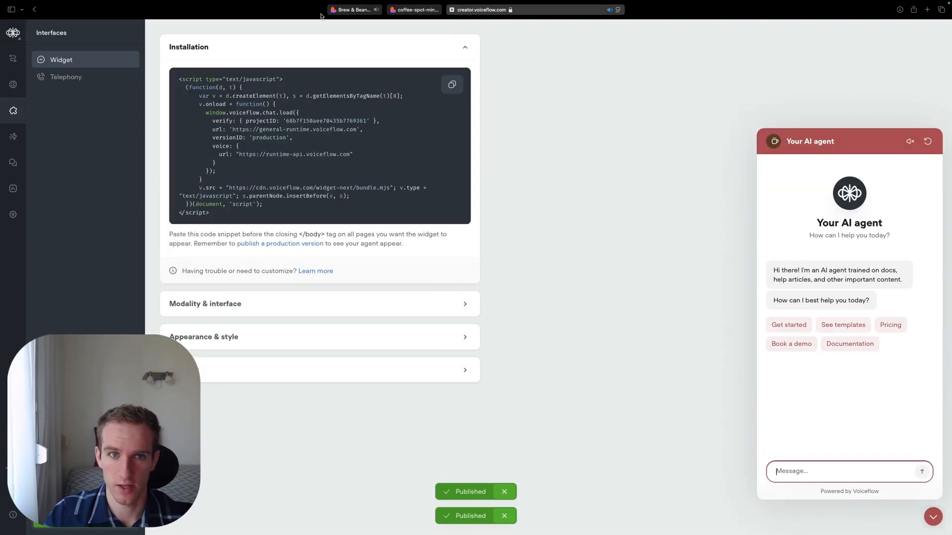
- Switch to the Brew & Bean website and send its chat widget the message "can you give me parking tips"
{"action": "left_click", "coordinate": [364, 10]}
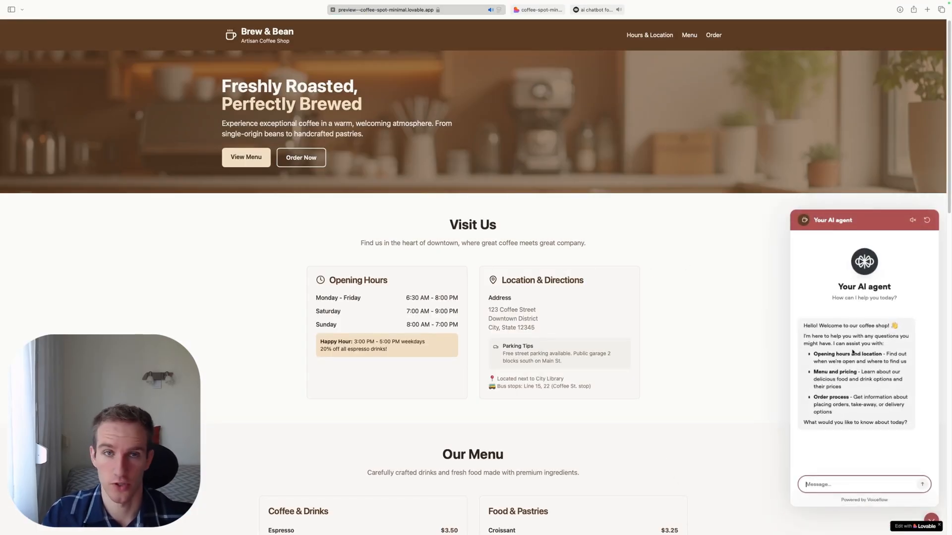
{"action": "left_click", "coordinate": [829, 484]}
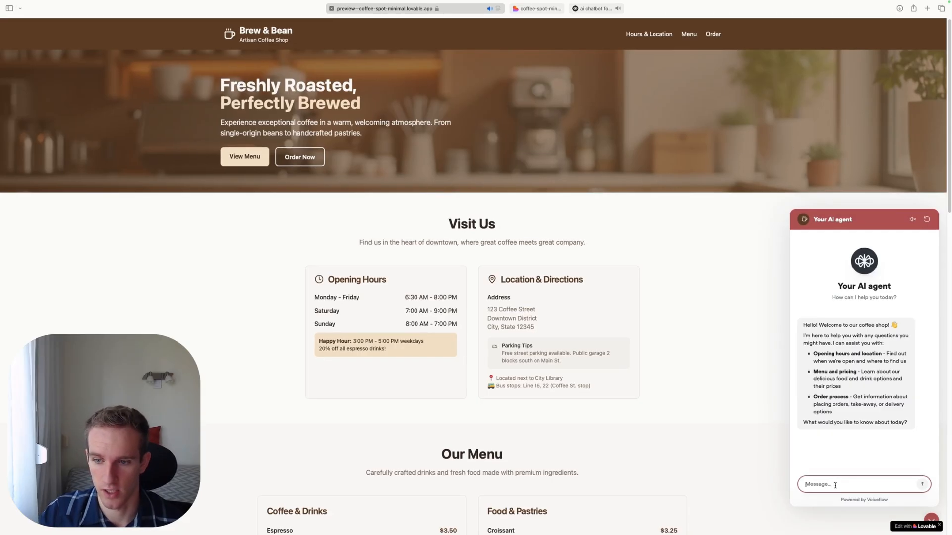
{"action": "type", "text": "can you give me park"}
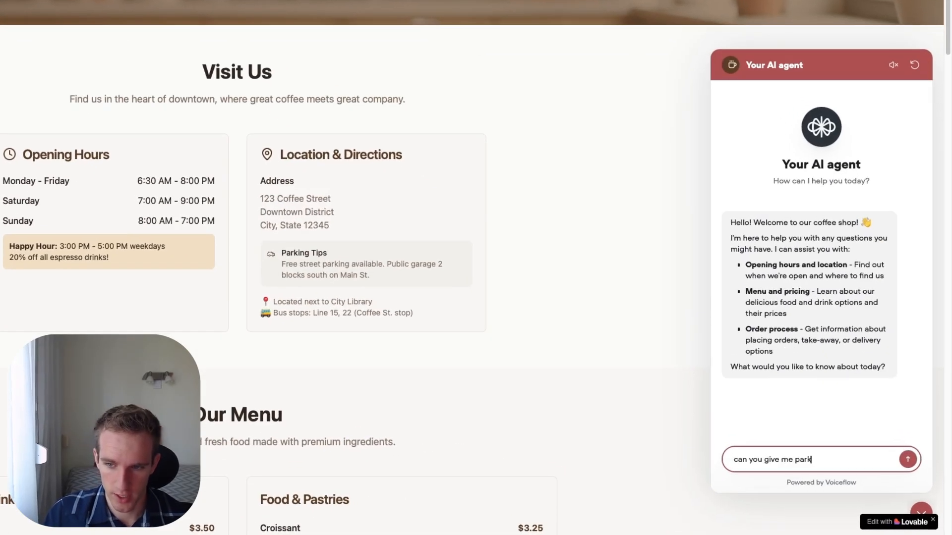
{"action": "type", "text": "ing tips"}
{"action": "key", "text": "Return"}
- Send the follow-up "yeah I meant to ask how can I park at your venue" and review the chatbot's conversation
{"action": "type", "text": "yeah I meant to ask how can I park at your venue"}
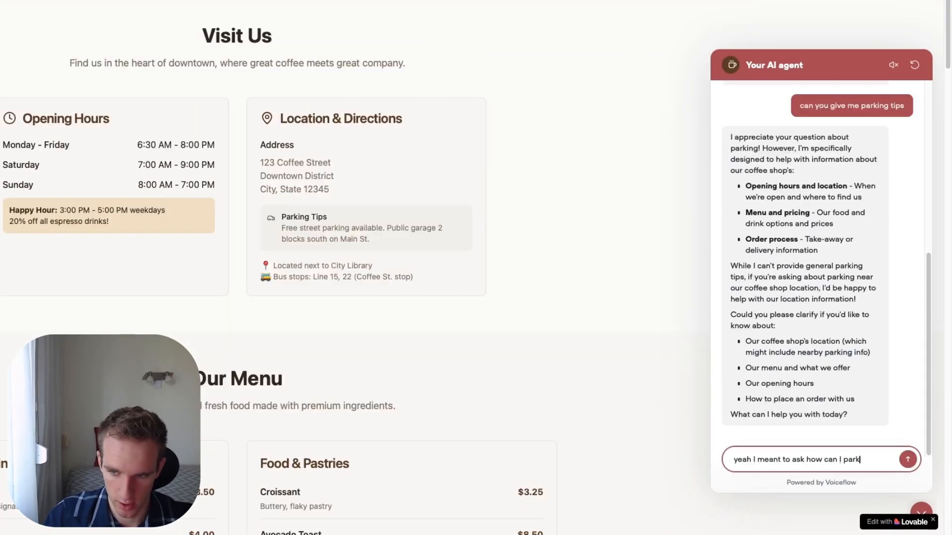
{"action": "key", "text": "Return"}
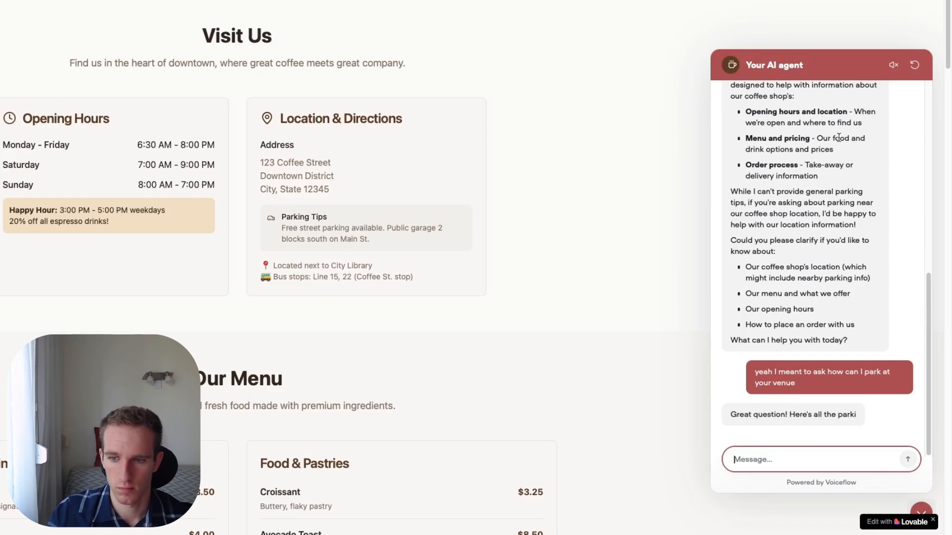
{"action": "scroll", "coordinate": [664, 146], "scroll_direction": "up", "scroll_amount": 1}
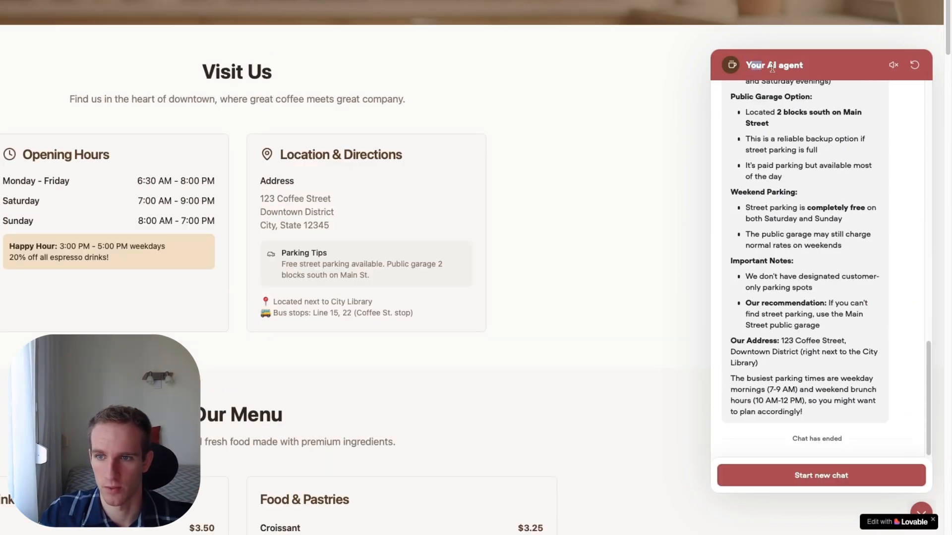
{"action": "left_click_drag", "start_coordinate": [772, 68], "coordinate": [813, 69]}
{"action": "left_click_drag", "start_coordinate": [929, 353], "coordinate": [917, 67]}
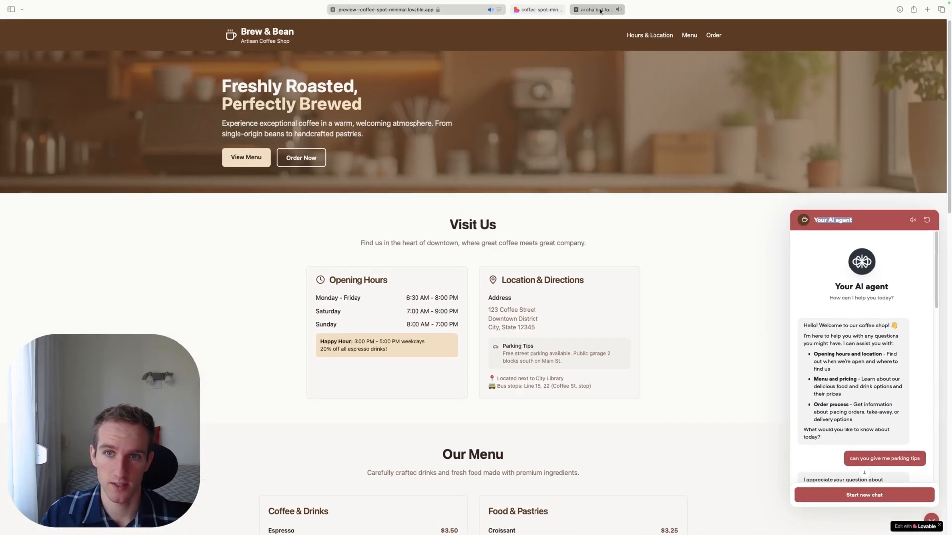
- Switch back to Voiceflow and open the chatbot's workflow canvas
{"action": "left_click", "coordinate": [589, 12]}
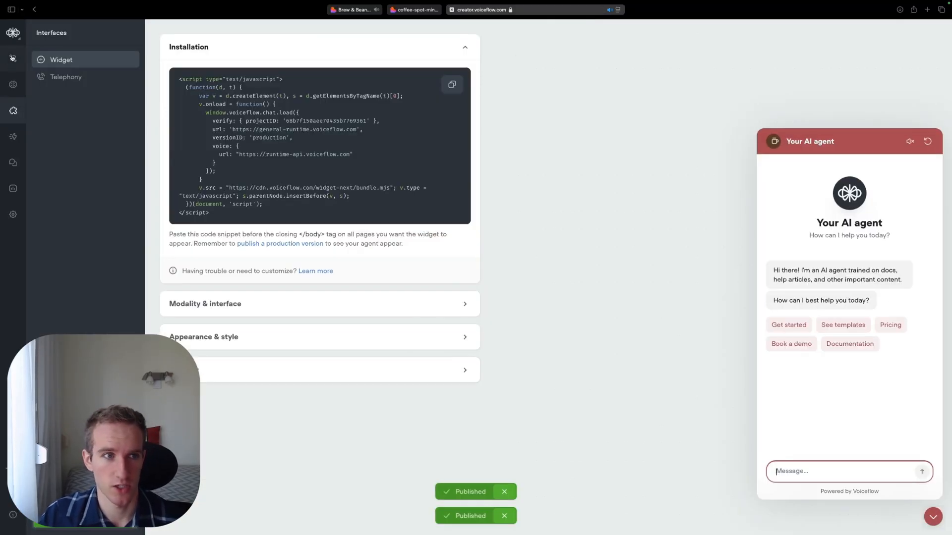
{"action": "left_click", "coordinate": [12, 58]}
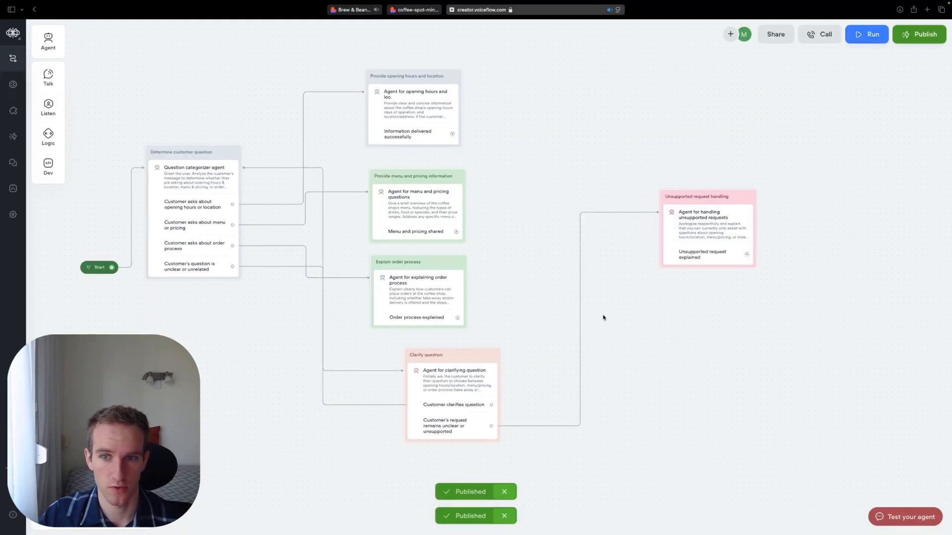